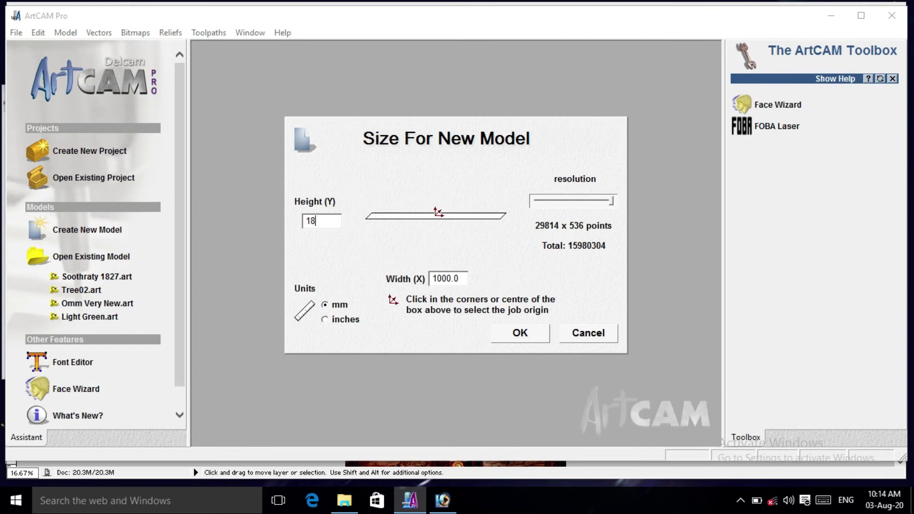
- Create a new model with a height of 1827 mm and a width of 75 mm, and maximize its 2D view
{"action": "type", "text": "27"}
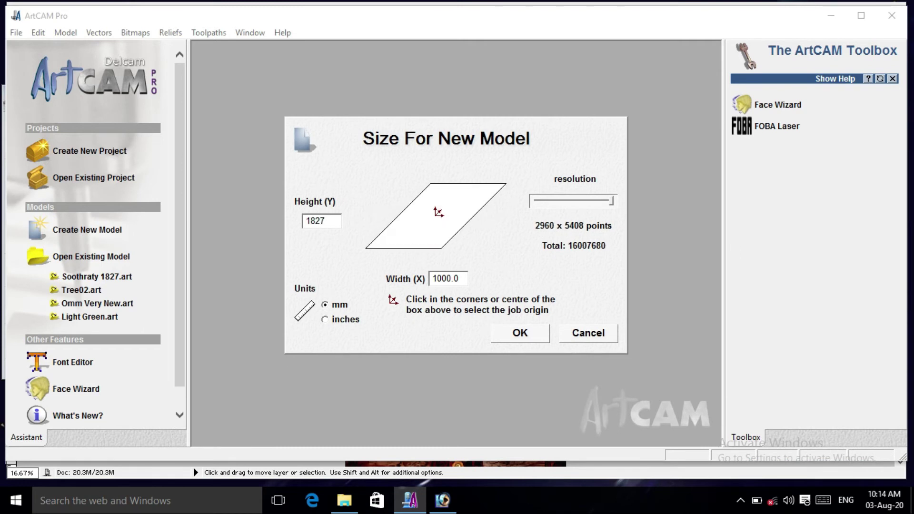
{"action": "key", "text": "Tab"}
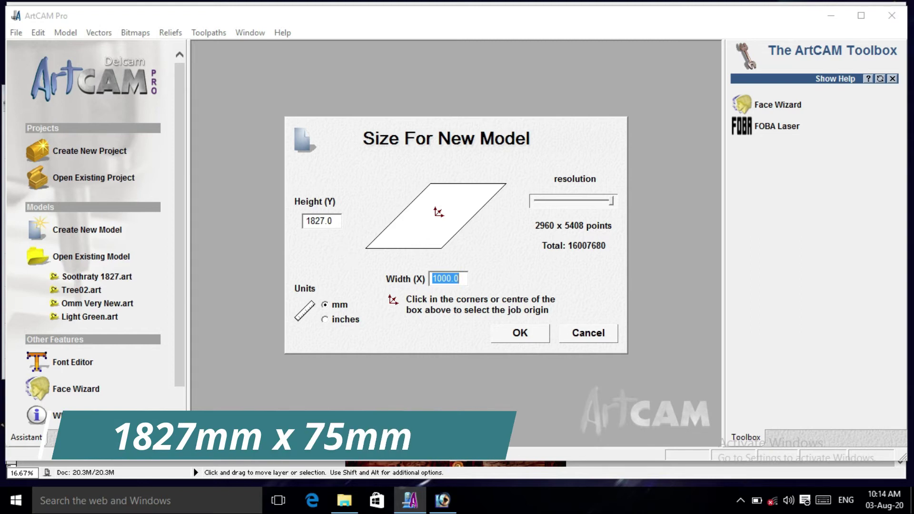
{"action": "type", "text": "75"}
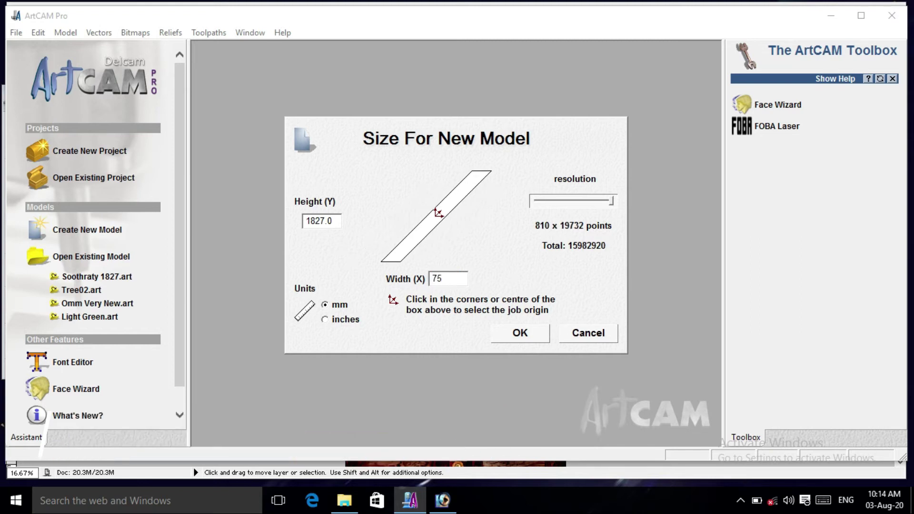
{"action": "left_click", "coordinate": [530, 335]}
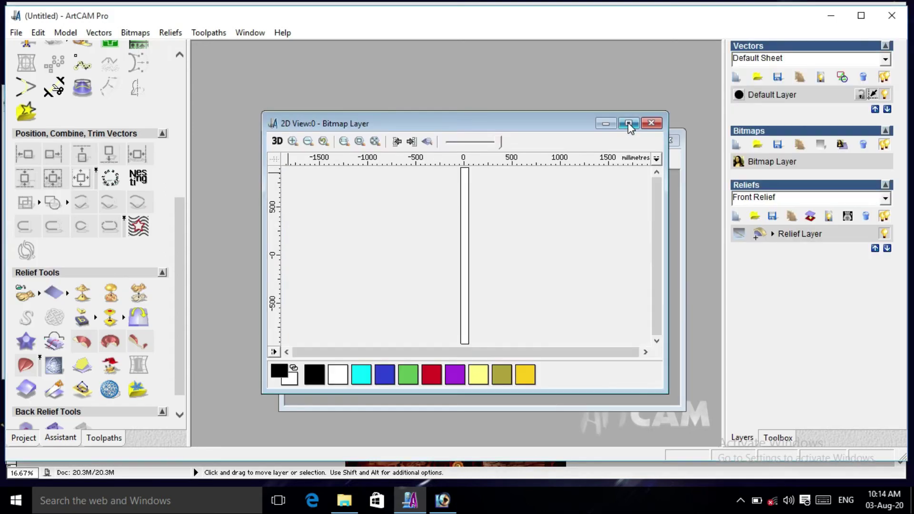
{"action": "left_click", "coordinate": [627, 123]}
- Create a 74 × 74 mm rectangle at the lower end of the strip and move it up onto the model's bottom edge
{"action": "scroll", "coordinate": [455, 375], "scroll_direction": "up", "scroll_amount": 3}
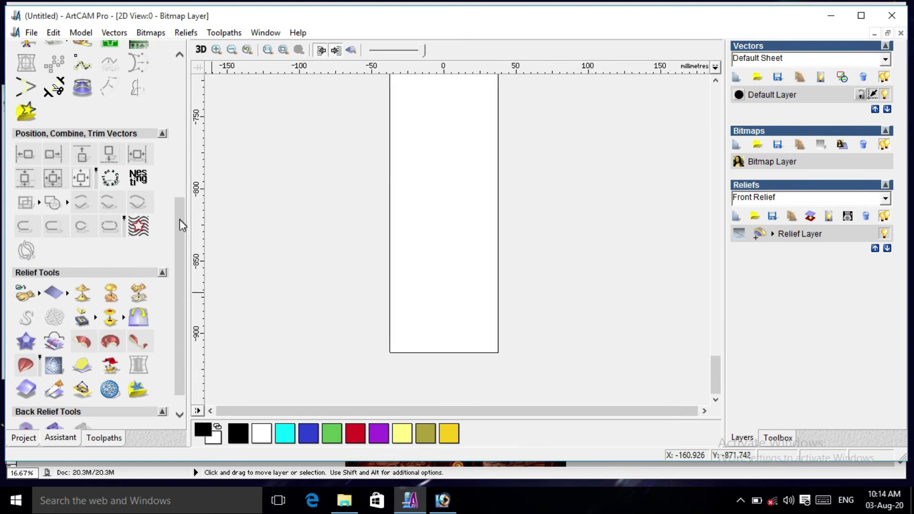
{"action": "scroll", "coordinate": [180, 225], "scroll_direction": "up", "scroll_amount": 3}
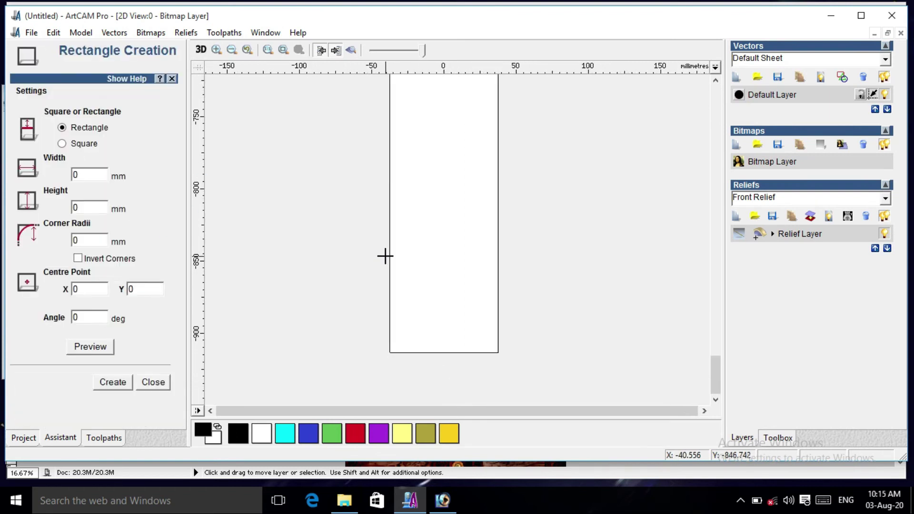
{"action": "left_click_drag", "start_coordinate": [392, 257], "coordinate": [495, 348]}
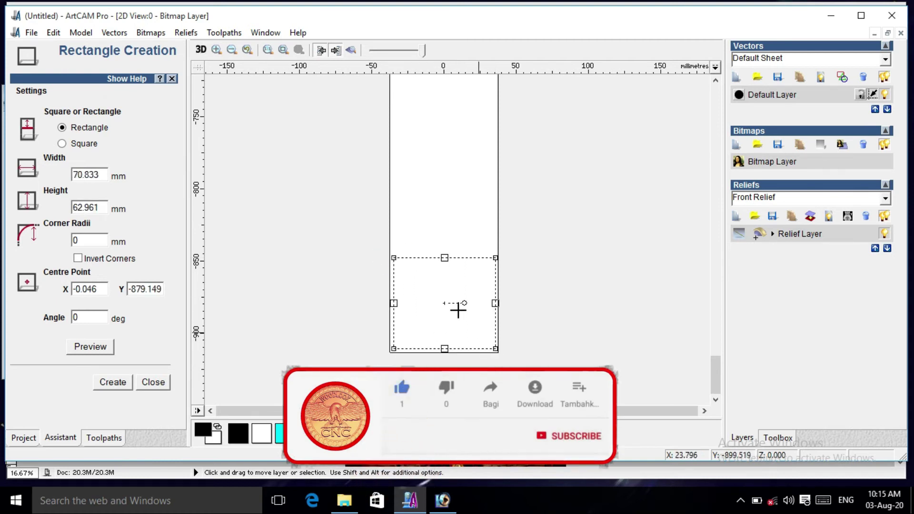
{"action": "double_click", "coordinate": [101, 172]}
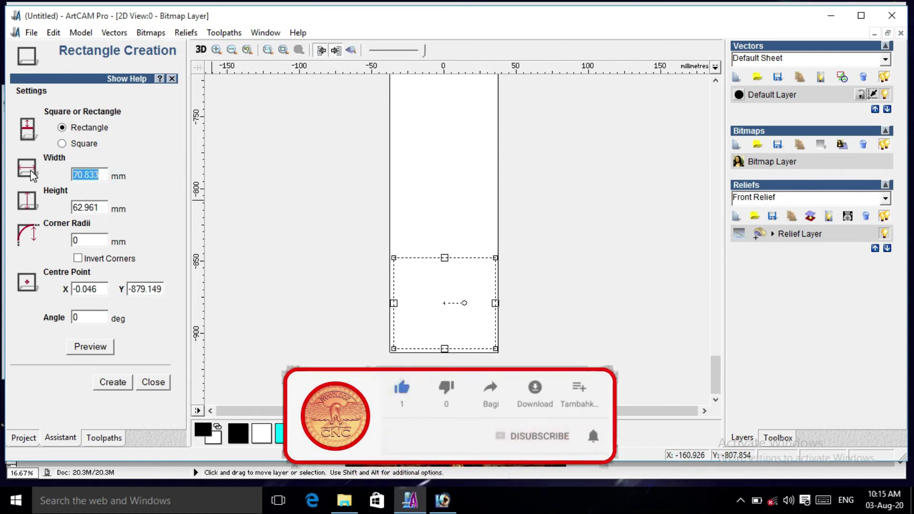
{"action": "type", "text": "74"}
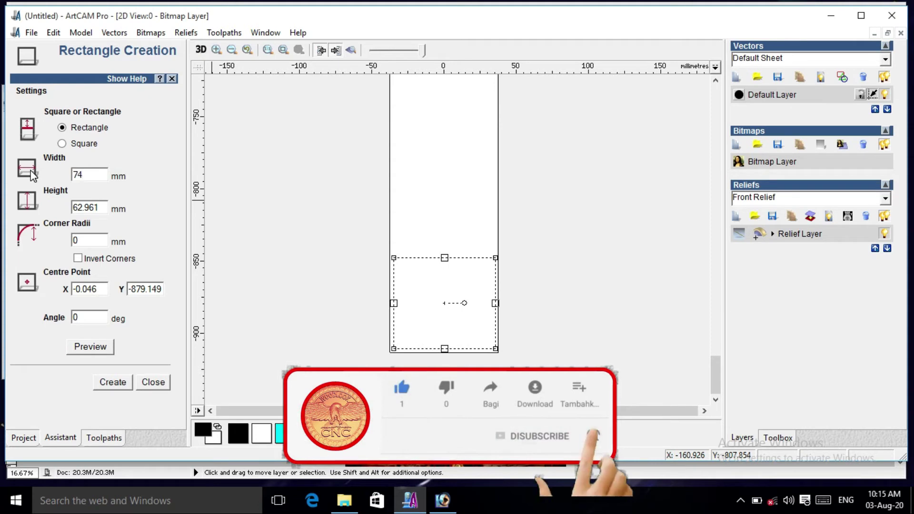
{"action": "key", "text": "Tab"}
{"action": "type", "text": "74"}
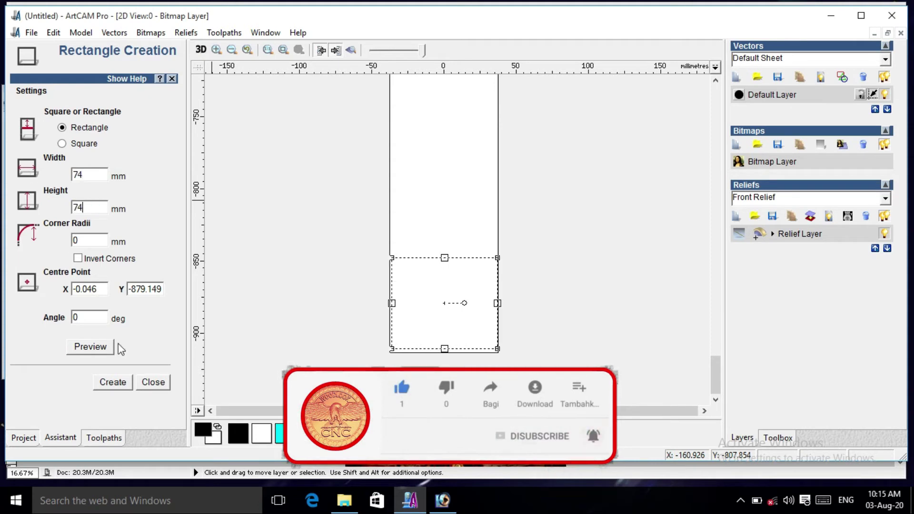
{"action": "left_click", "coordinate": [119, 381]}
{"action": "left_click", "coordinate": [153, 381]}
{"action": "scroll", "coordinate": [439, 373], "scroll_direction": "up", "scroll_amount": 2}
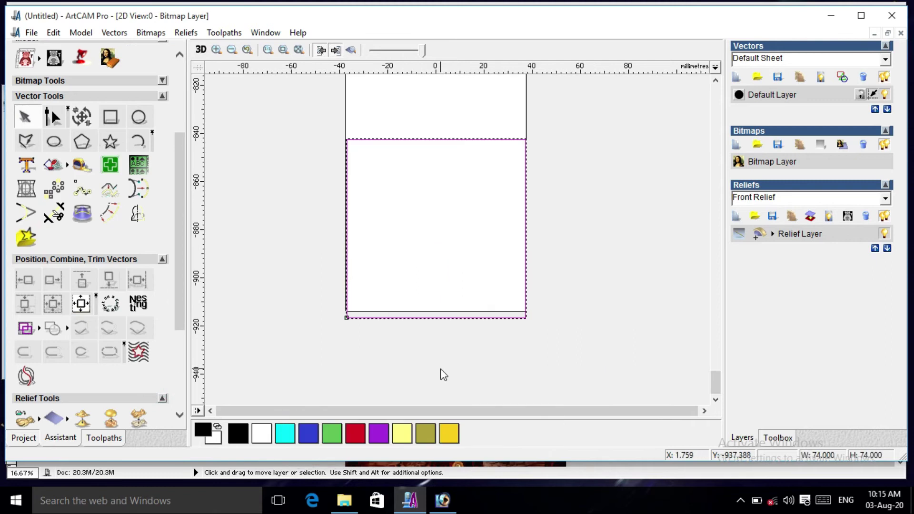
{"action": "left_click_drag", "start_coordinate": [441, 318], "coordinate": [438, 308]}
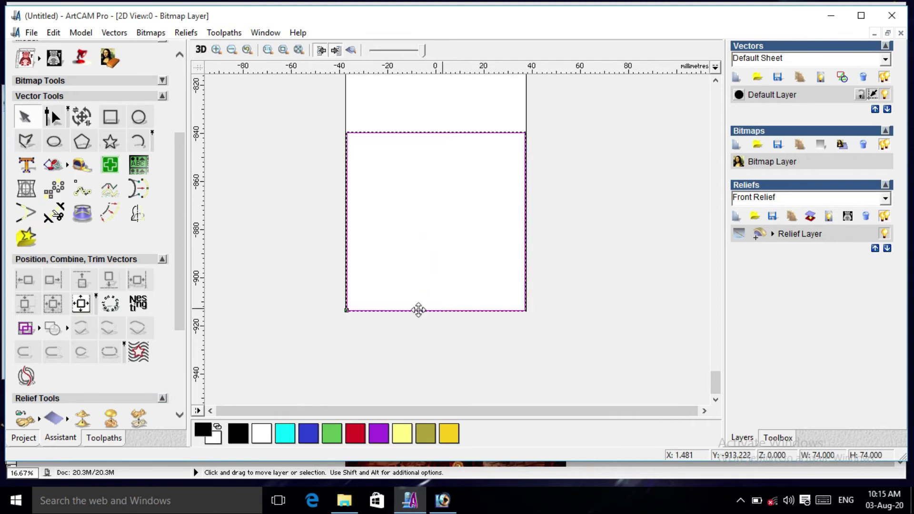
- Block-copy the square up the strip in 1 column and 4 rows with an X gap of 0 and a Y gap of 510 mm
{"action": "left_click", "coordinate": [56, 192]}
{"action": "left_click_drag", "start_coordinate": [51, 183], "coordinate": [22, 174]}
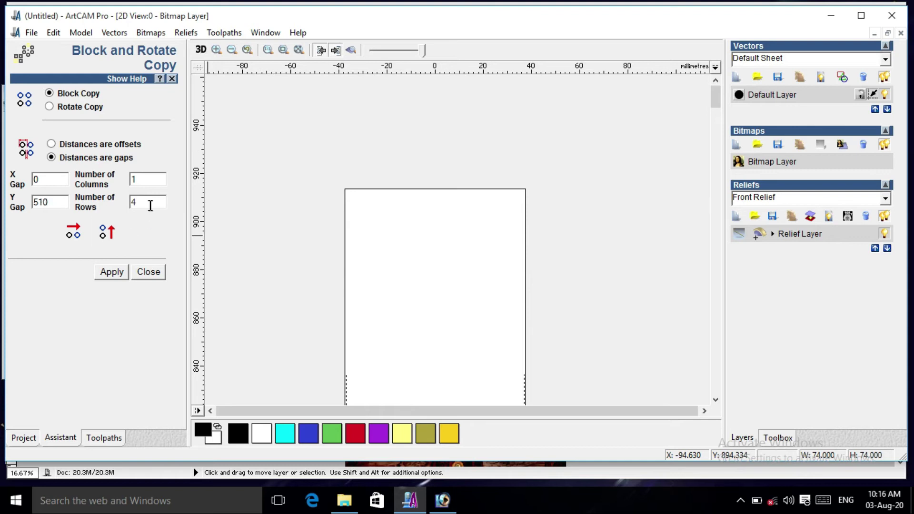
{"action": "left_click", "coordinate": [112, 272]}
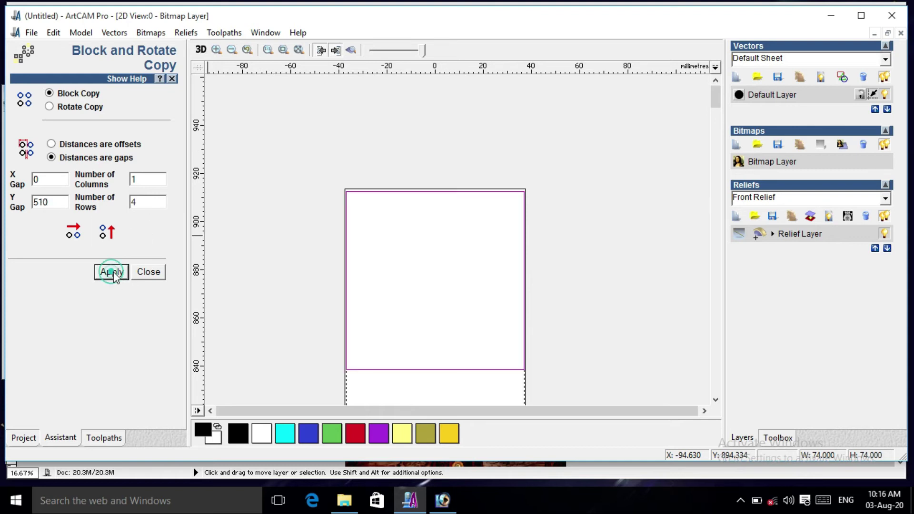
{"action": "scroll", "coordinate": [455, 235], "scroll_direction": "down", "scroll_amount": 4}
{"action": "left_click_drag", "start_coordinate": [435, 87], "coordinate": [492, 387]}
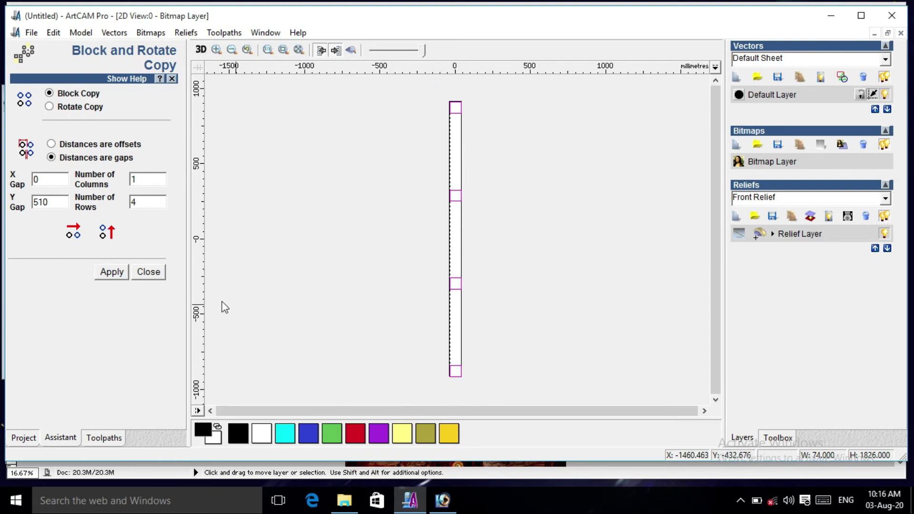
{"action": "left_click", "coordinate": [157, 272]}
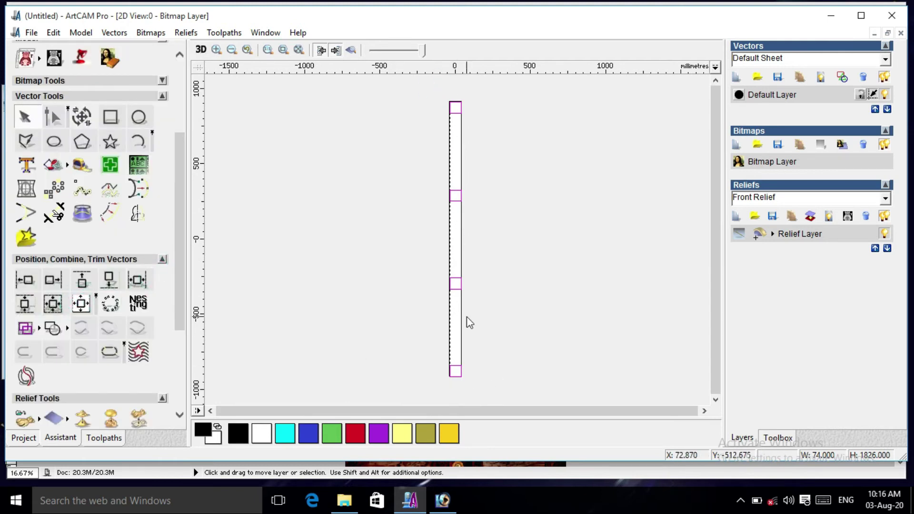
- Draw a 74 × 510 mm rectangle filling the space between the two lowest squares
{"action": "scroll", "coordinate": [475, 312], "scroll_direction": "up", "scroll_amount": 1}
{"action": "scroll", "coordinate": [483, 290], "scroll_direction": "up", "scroll_amount": 1}
{"action": "scroll", "coordinate": [506, 270], "scroll_direction": "down", "scroll_amount": 1}
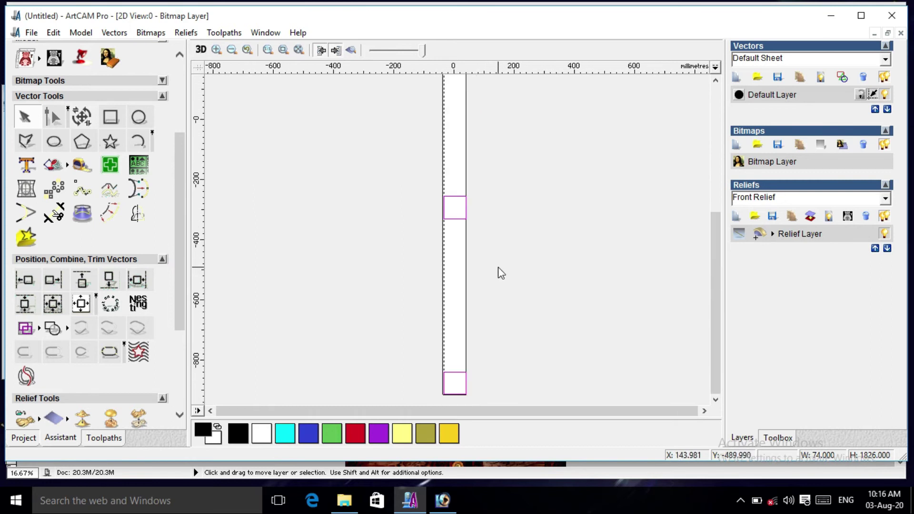
{"action": "left_click", "coordinate": [501, 270]}
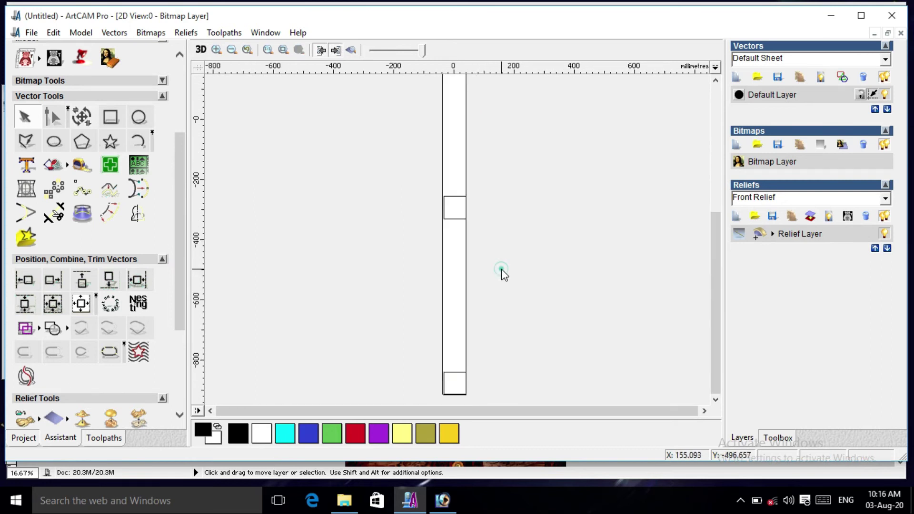
{"action": "left_click", "coordinate": [112, 119]}
{"action": "left_click_drag", "start_coordinate": [443, 219], "coordinate": [460, 370]}
{"action": "right_click", "coordinate": [462, 333]}
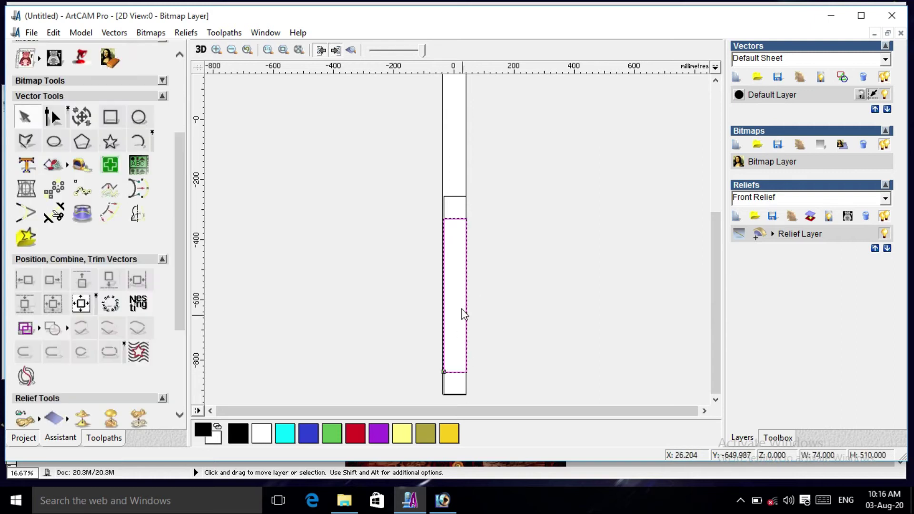
- Check the long rectangle's width and height with the Transform Vectors tool
{"action": "left_click", "coordinate": [86, 119]}
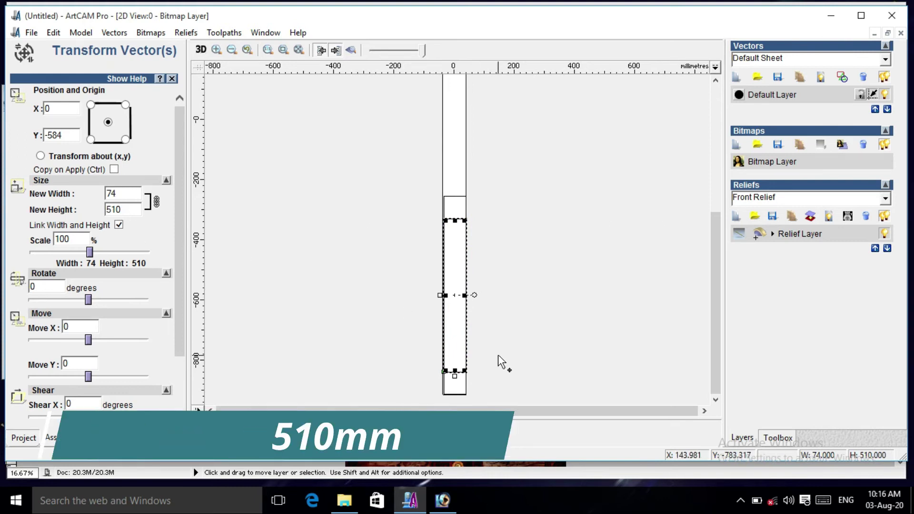
{"action": "scroll", "coordinate": [451, 329], "scroll_direction": "up", "scroll_amount": 3}
{"action": "scroll", "coordinate": [464, 214], "scroll_direction": "down", "scroll_amount": 3}
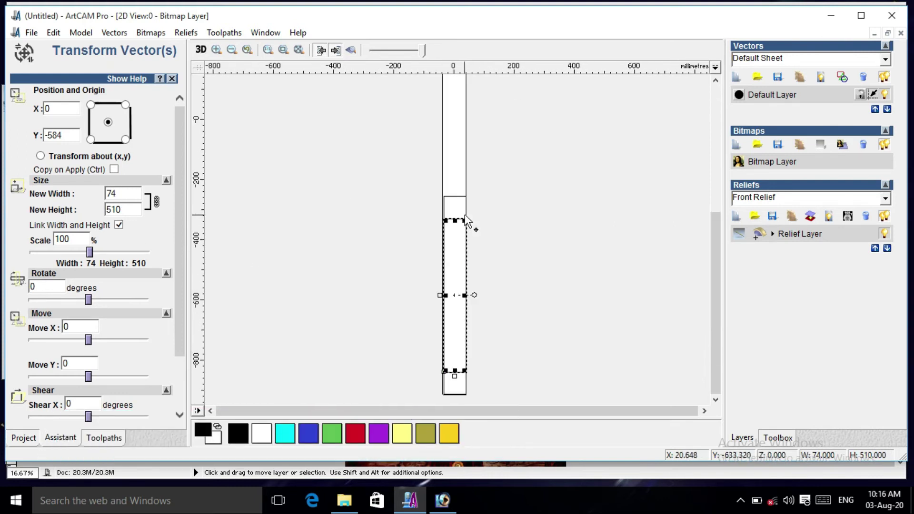
{"action": "scroll", "coordinate": [467, 208], "scroll_direction": "up", "scroll_amount": 1}
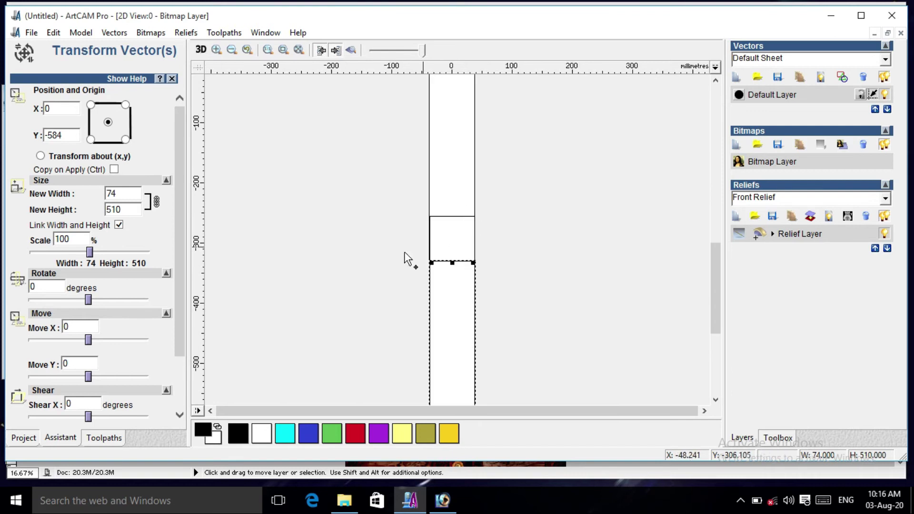
{"action": "scroll", "coordinate": [478, 245], "scroll_direction": "down", "scroll_amount": 2}
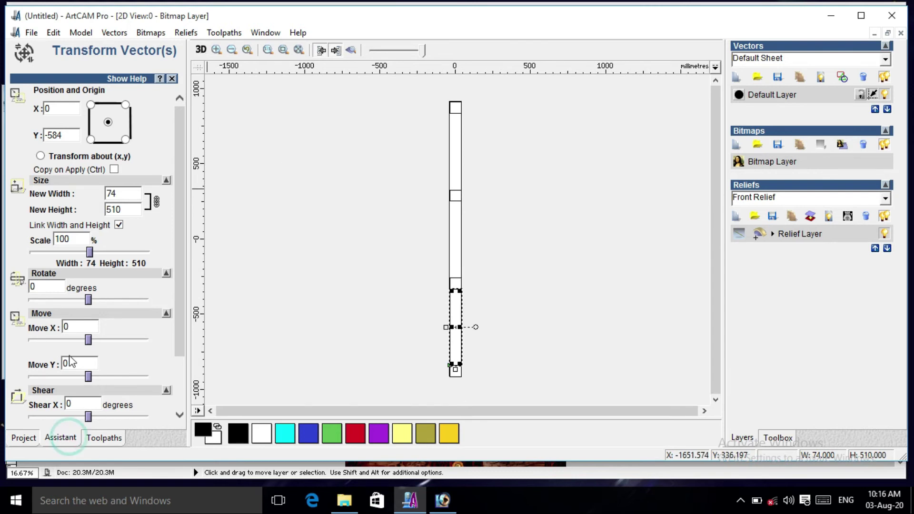
{"action": "left_click", "coordinate": [172, 78]}
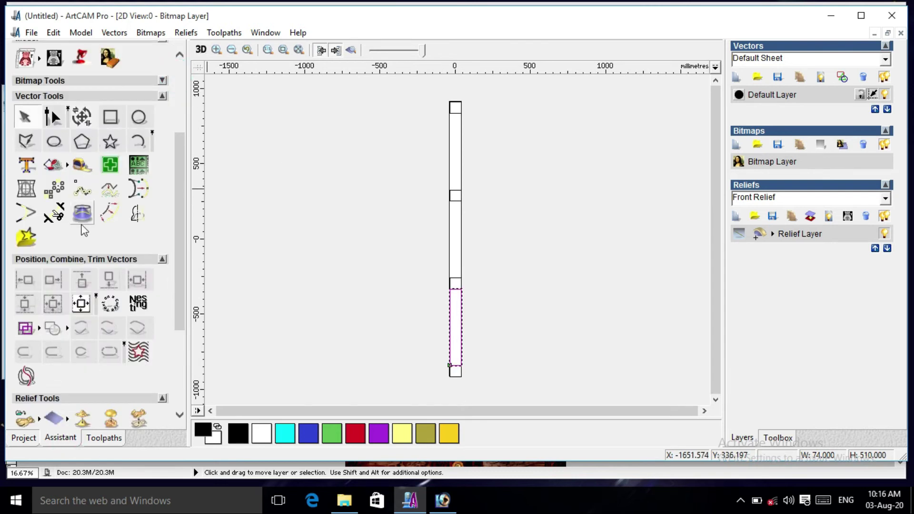
- Try block-copying the long rectangle in 1 column and 3 rows with a Y gap of 584 mm, and undo the copies
{"action": "left_click", "coordinate": [57, 190]}
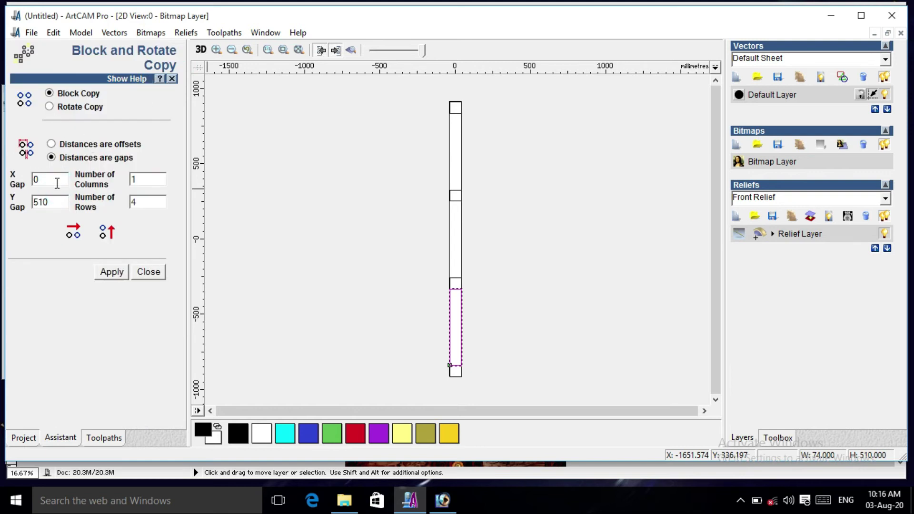
{"action": "left_click_drag", "start_coordinate": [28, 205], "coordinate": [44, 209]}
{"action": "left_click", "coordinate": [115, 271]}
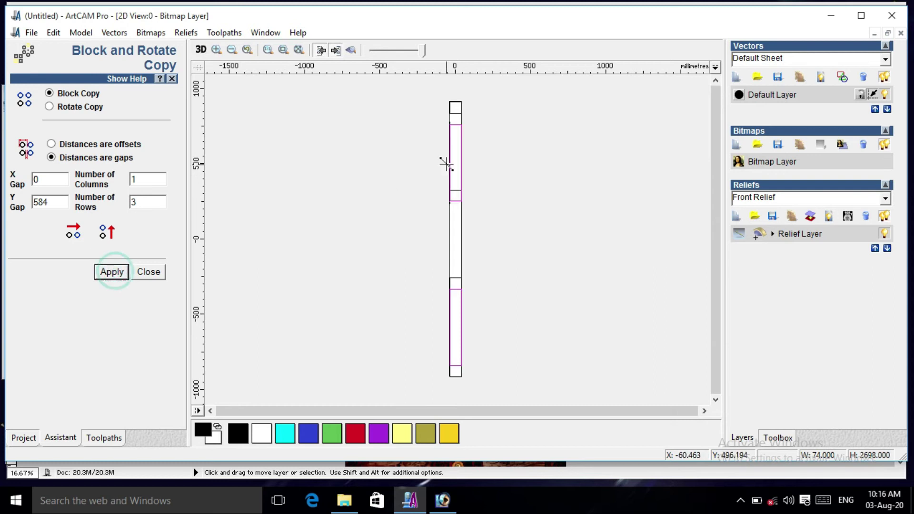
{"action": "scroll", "coordinate": [473, 157], "scroll_direction": "up", "scroll_amount": 4}
{"action": "scroll", "coordinate": [473, 153], "scroll_direction": "down", "scroll_amount": 2}
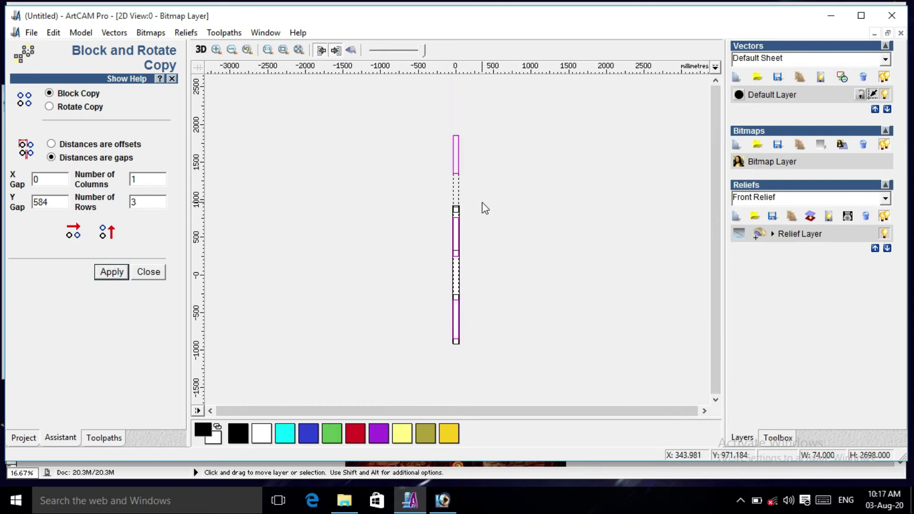
{"action": "key", "text": "ctrl+z"}
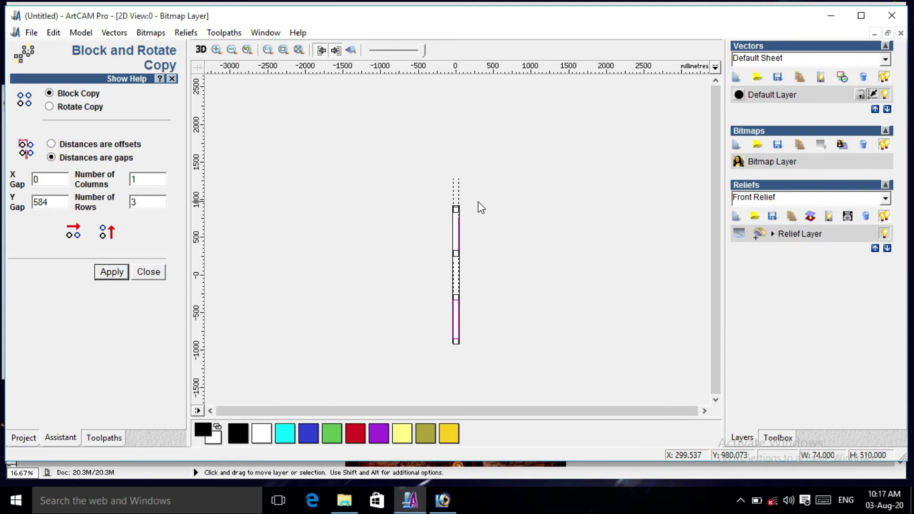
- Block-copy the long rectangle in 3 rows with distances treated as offsets and a Y offset of 584 mm, and inspect the copies
{"action": "left_click", "coordinate": [51, 144]}
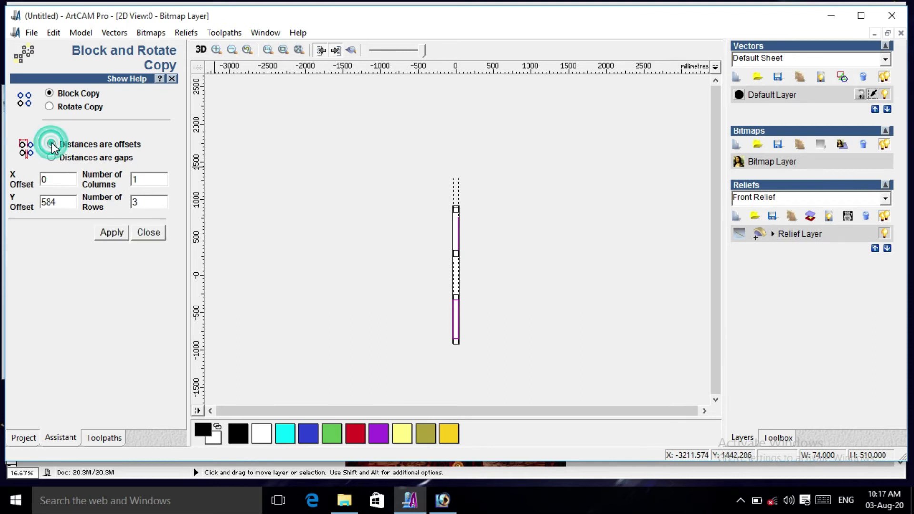
{"action": "left_click", "coordinate": [110, 233]}
{"action": "scroll", "coordinate": [487, 153], "scroll_direction": "up", "scroll_amount": 5}
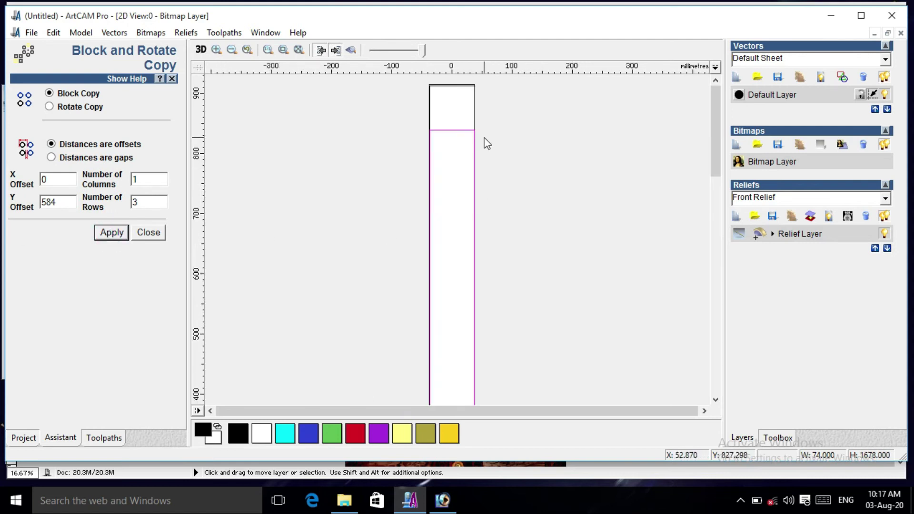
{"action": "scroll", "coordinate": [487, 144], "scroll_direction": "up", "scroll_amount": 4}
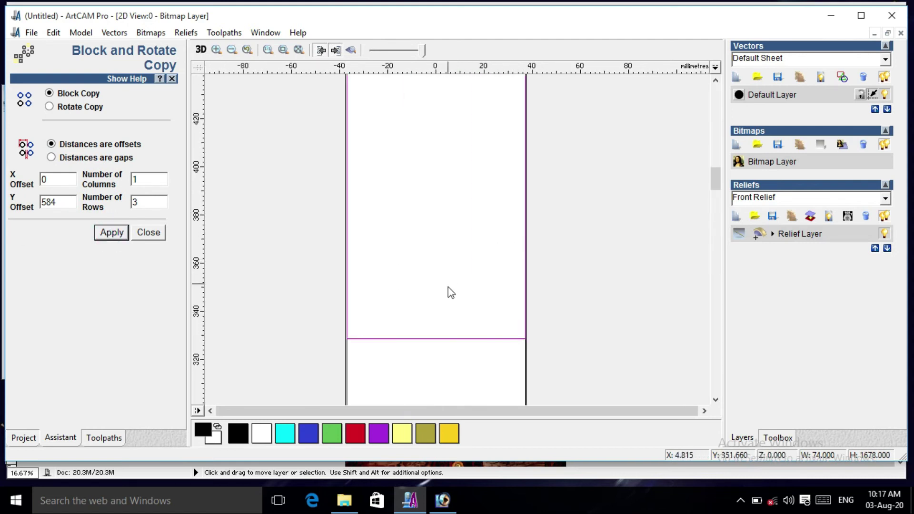
{"action": "scroll", "coordinate": [438, 306], "scroll_direction": "down", "scroll_amount": 1}
{"action": "key", "text": "Home"}
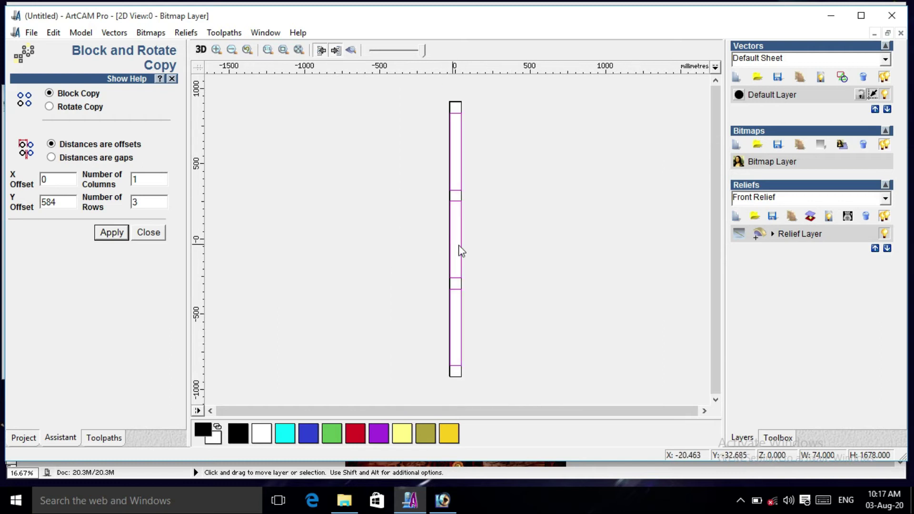
- Select only the middle long rectangle and close the Block and Rotate Copy tool
{"action": "left_click", "coordinate": [486, 245]}
{"action": "scroll", "coordinate": [483, 185], "scroll_direction": "up", "scroll_amount": 3}
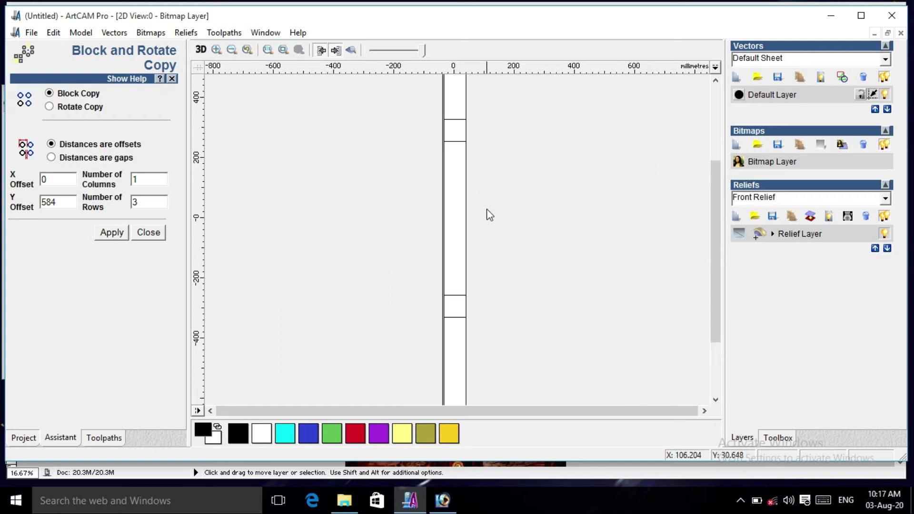
{"action": "left_click", "coordinate": [459, 145]}
{"action": "scroll", "coordinate": [491, 198], "scroll_direction": "up", "scroll_amount": 3}
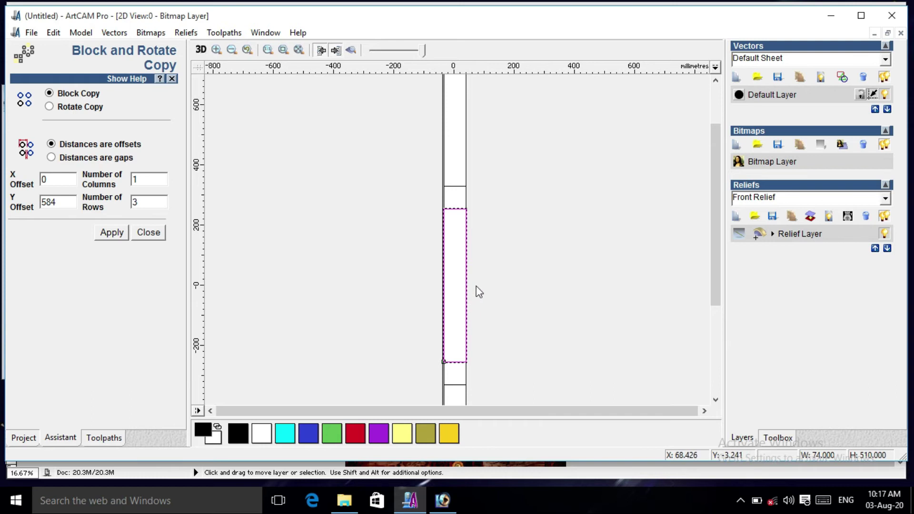
{"action": "left_click", "coordinate": [151, 232]}
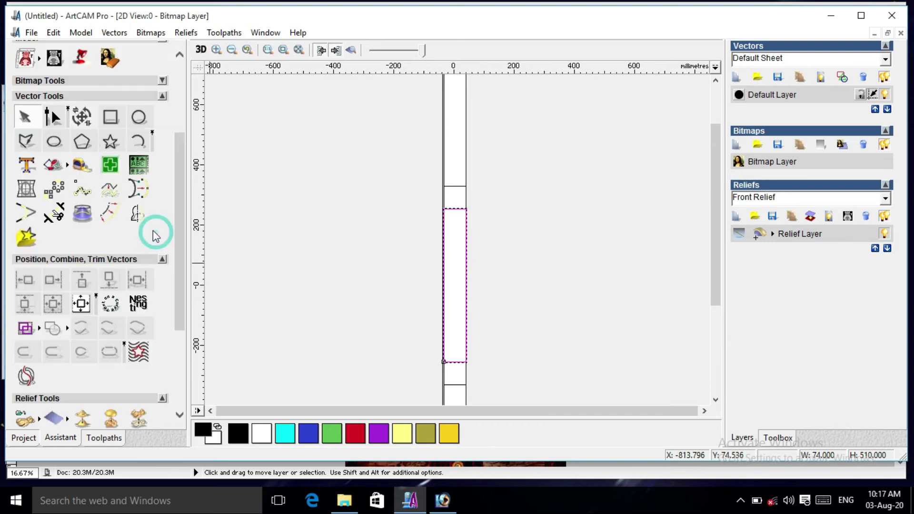
- Draw a vertical polyline along the middle long rectangle's left edge, between its upper and lower corners
{"action": "left_click", "coordinate": [29, 145]}
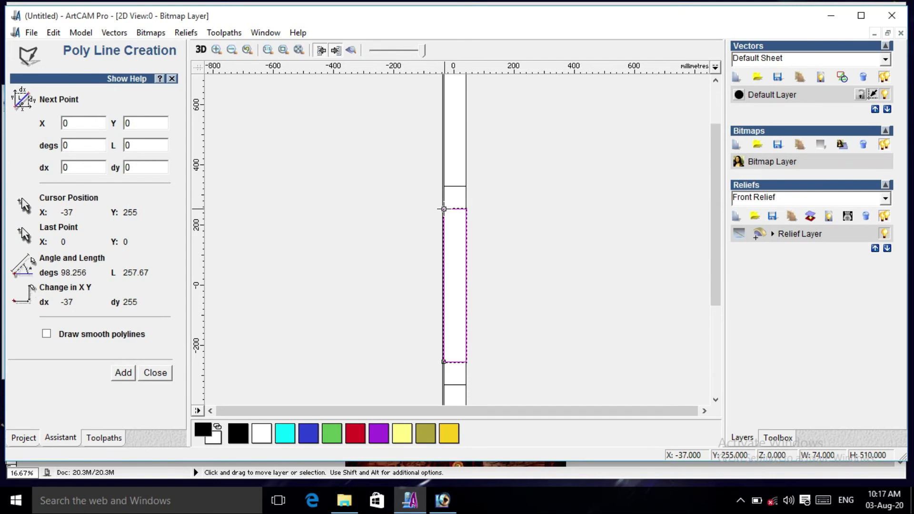
{"action": "left_click", "coordinate": [443, 209]}
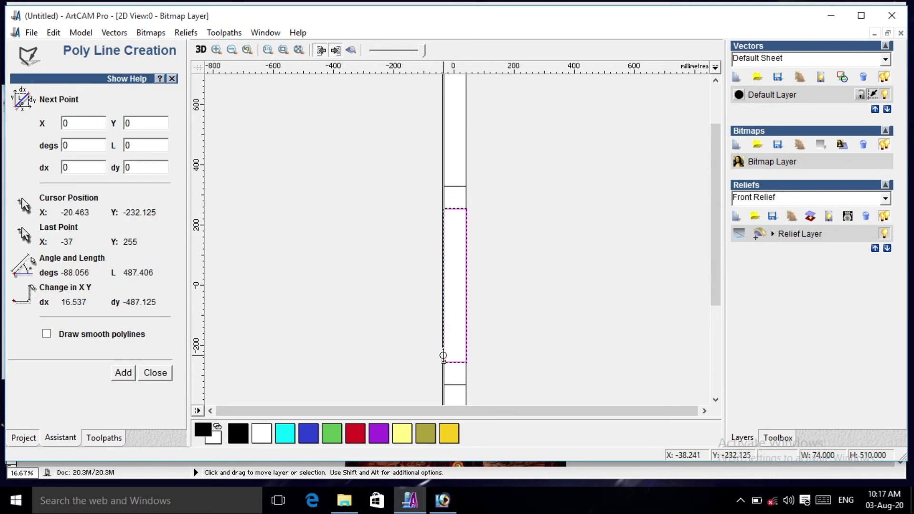
{"action": "left_click", "coordinate": [442, 361]}
{"action": "key", "text": "Escape"}
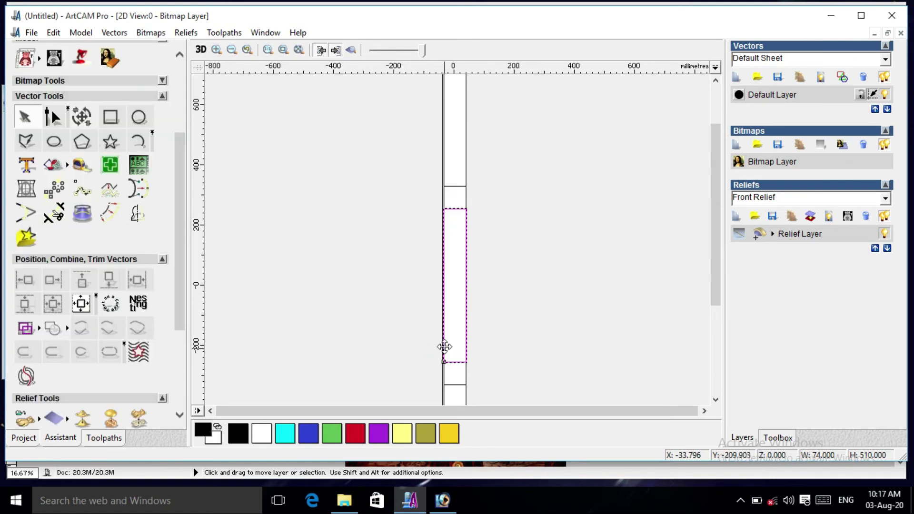
- Move the middle long rectangle off the strip to about X 354, Y -31 mm
{"action": "left_click", "coordinate": [465, 298]}
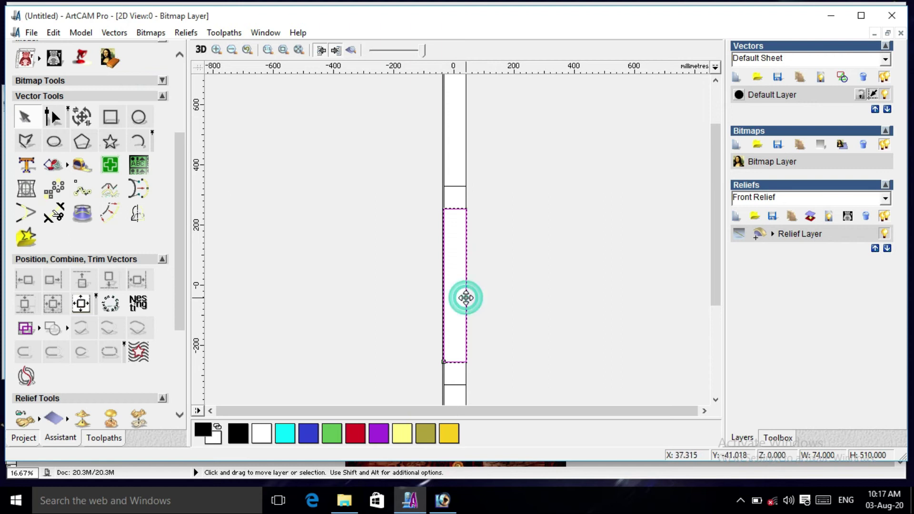
{"action": "left_click", "coordinate": [612, 320]}
{"action": "left_click", "coordinate": [465, 302]}
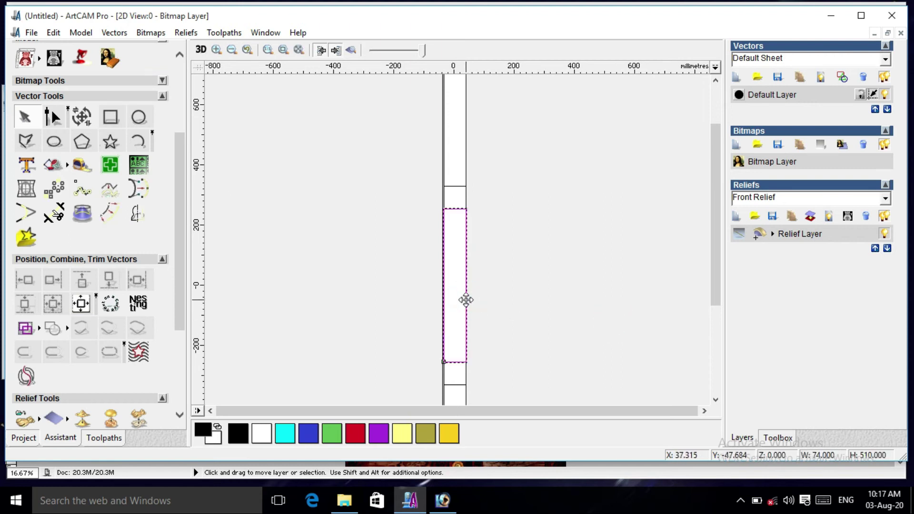
{"action": "left_click_drag", "start_coordinate": [465, 301], "coordinate": [572, 310]}
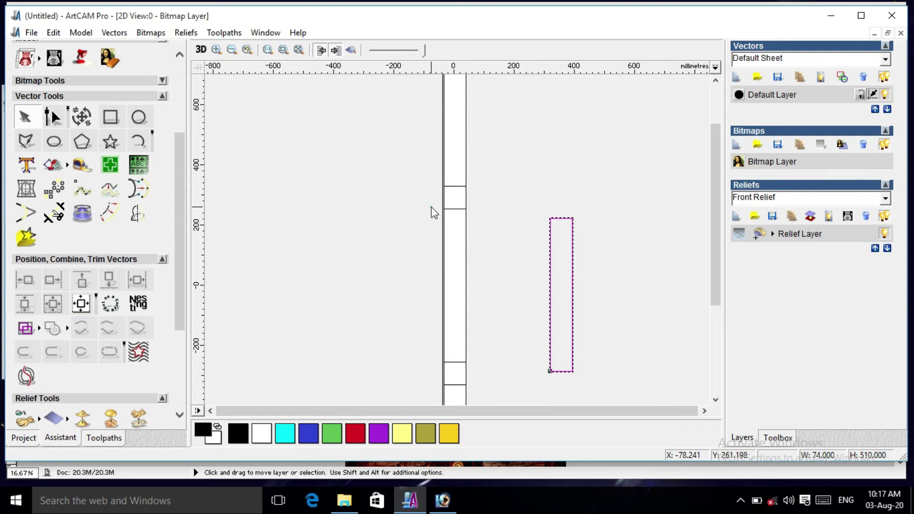
- Check the sizes of the moved rectangle and the vertical line with the Transform Vectors tool
{"action": "left_click_drag", "start_coordinate": [431, 207], "coordinate": [456, 368]}
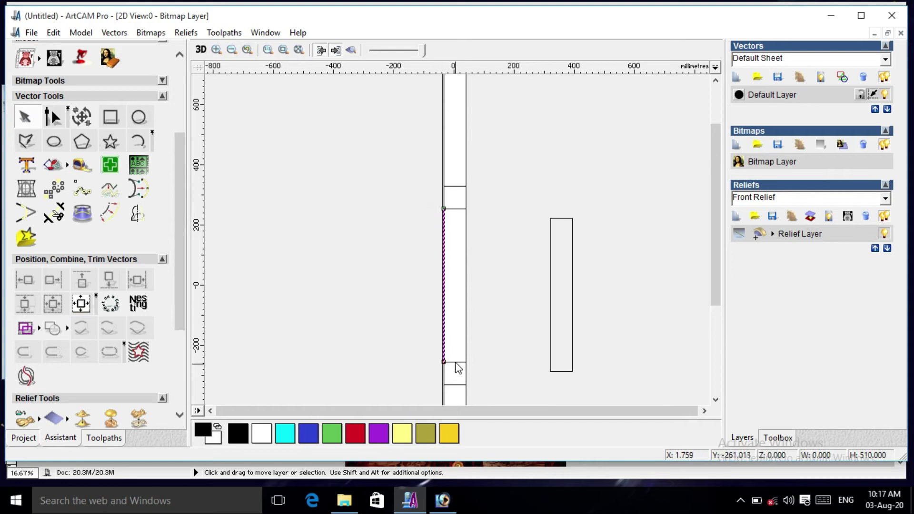
{"action": "left_click", "coordinate": [549, 324]}
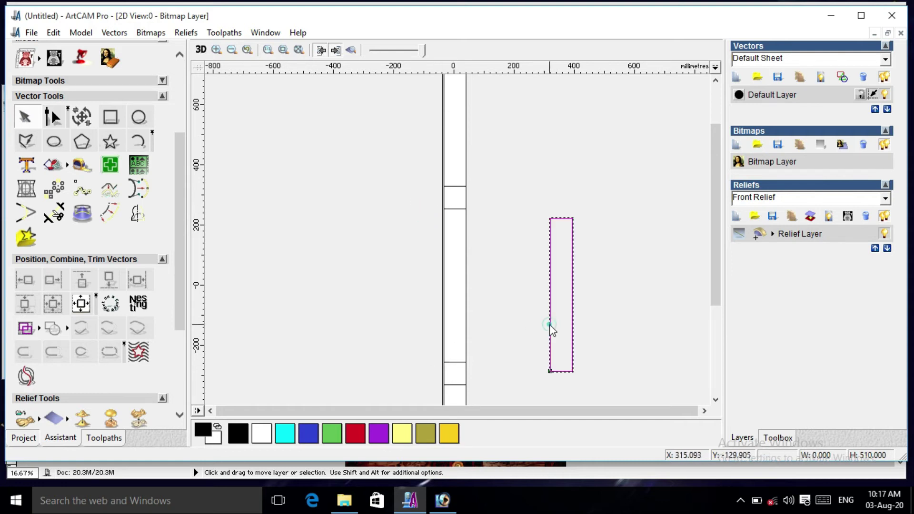
{"action": "left_click", "coordinate": [81, 115]}
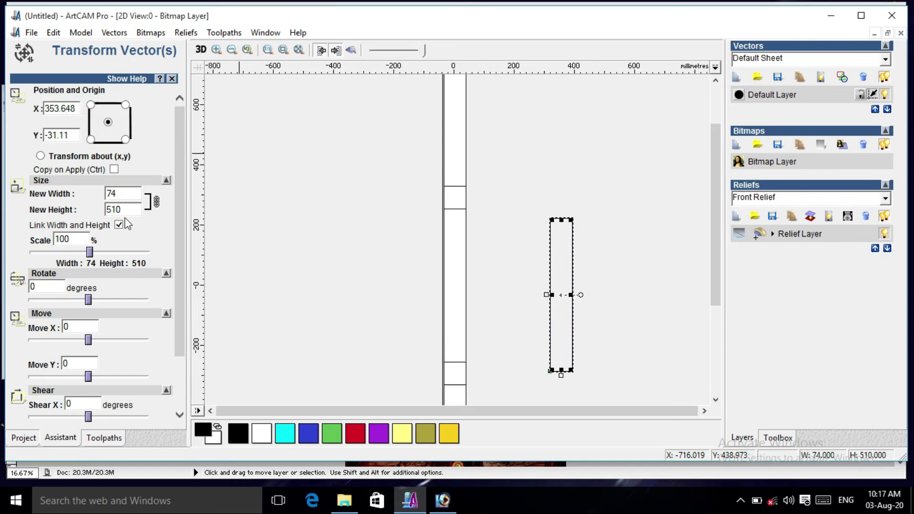
{"action": "left_click", "coordinate": [507, 278]}
{"action": "left_click_drag", "start_coordinate": [418, 198], "coordinate": [456, 381]}
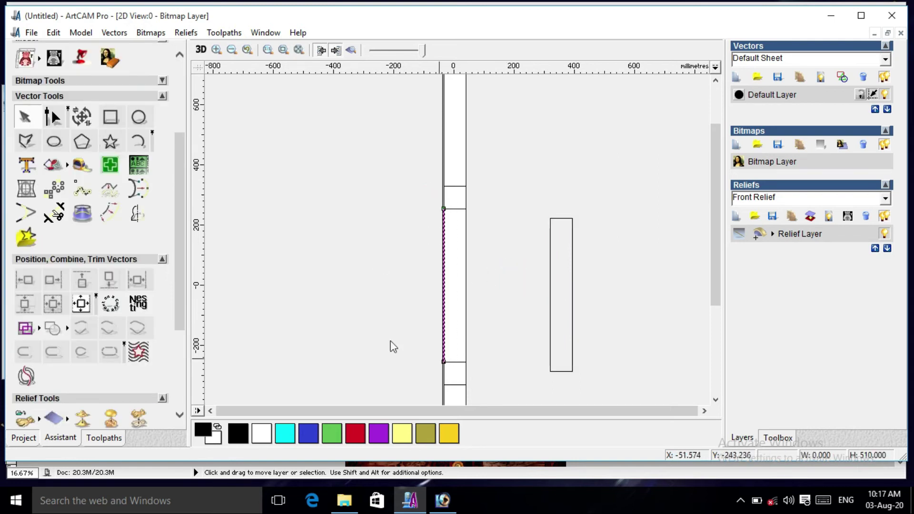
{"action": "left_click", "coordinate": [83, 116]}
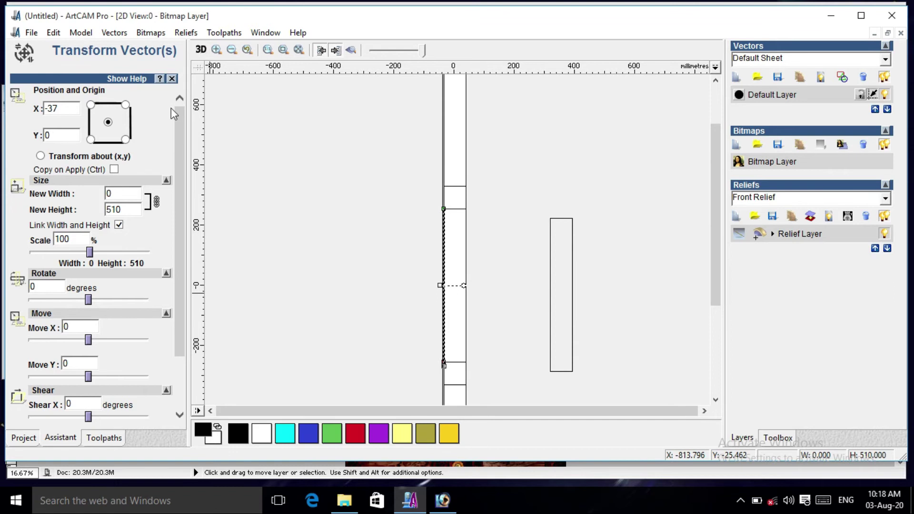
{"action": "left_click", "coordinate": [171, 79]}
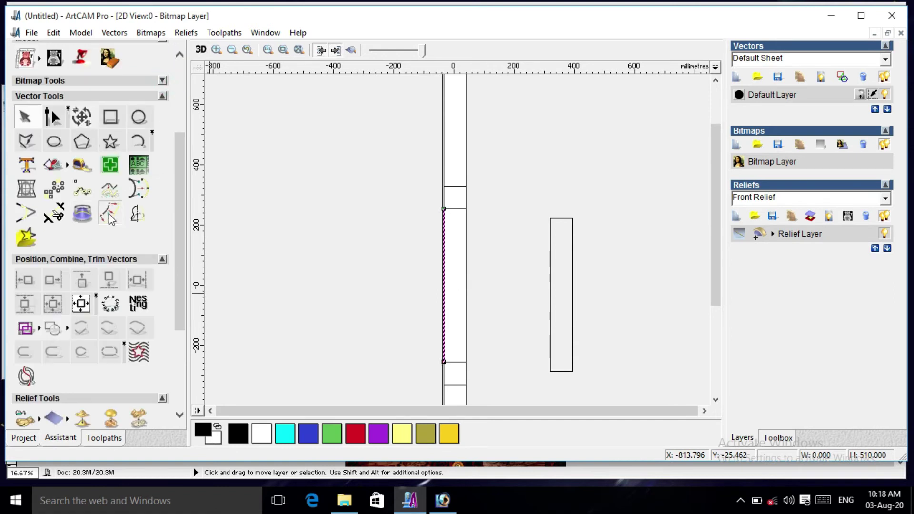
- Offset the vertical line by 74 mm with the Inwards / Left direction and Sharp corners, and inspect both lines
{"action": "left_click", "coordinate": [108, 213]}
{"action": "left_click_drag", "start_coordinate": [84, 94], "coordinate": [70, 98]}
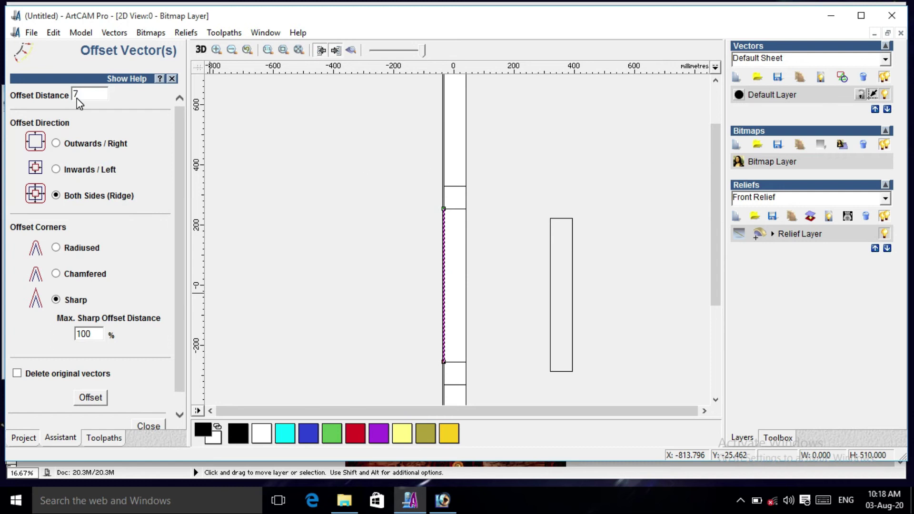
{"action": "left_click", "coordinate": [56, 170]}
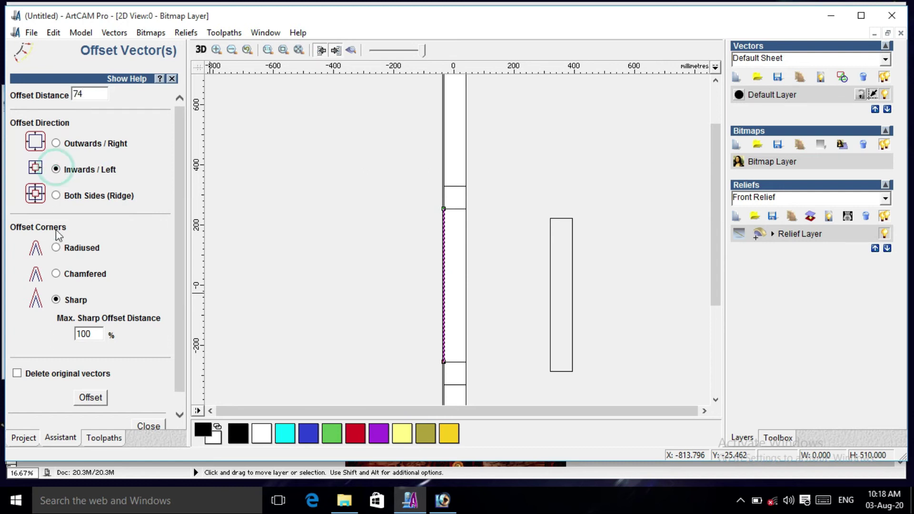
{"action": "left_click", "coordinate": [93, 401]}
{"action": "left_click_drag", "start_coordinate": [435, 205], "coordinate": [485, 369]}
{"action": "scroll", "coordinate": [473, 295], "scroll_direction": "up", "scroll_amount": 3}
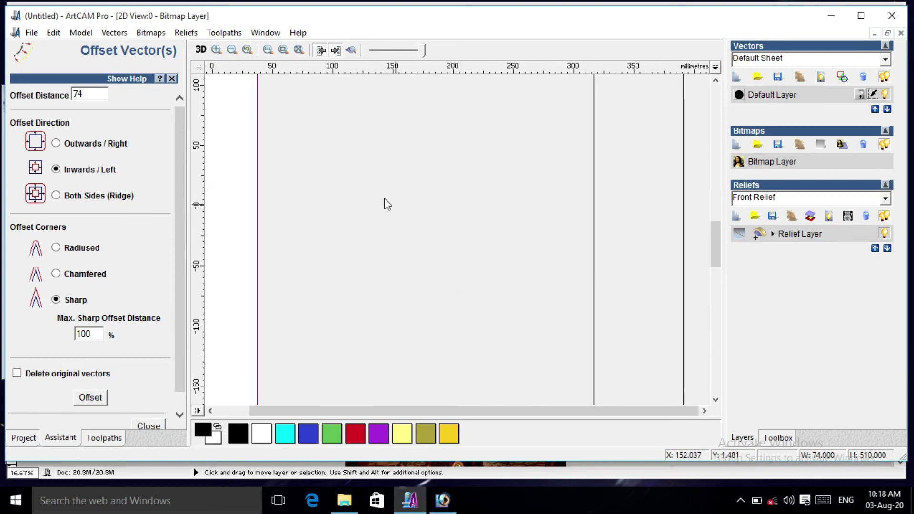
{"action": "scroll", "coordinate": [352, 214], "scroll_direction": "down", "scroll_amount": 3}
{"action": "scroll", "coordinate": [352, 221], "scroll_direction": "up", "scroll_amount": 3}
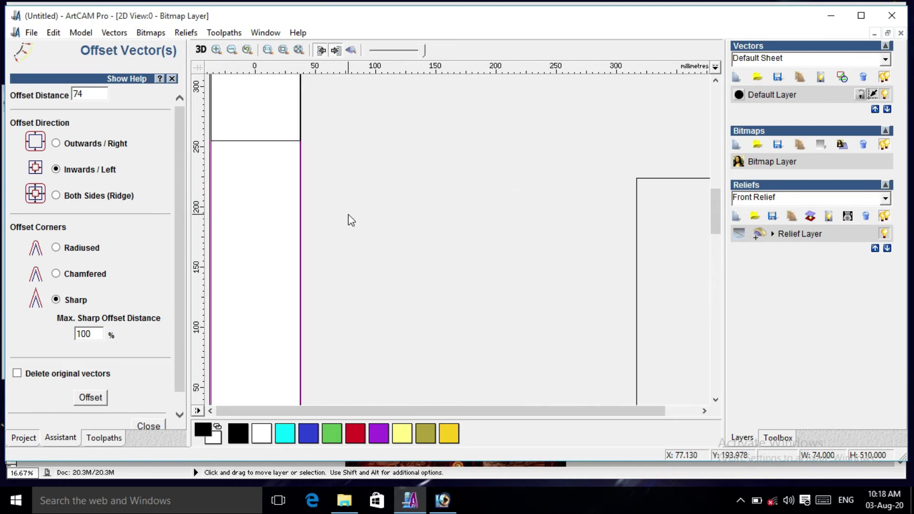
{"action": "left_click", "coordinate": [148, 426]}
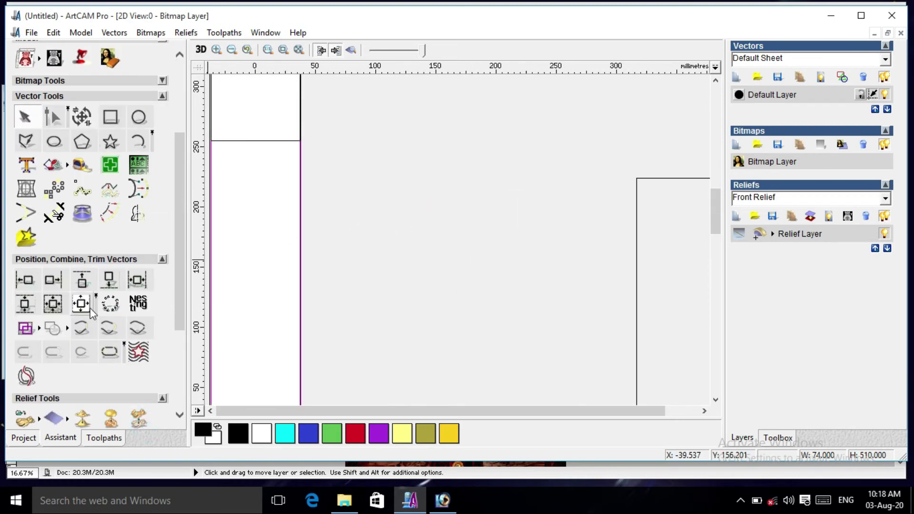
- Draw a horizontal polyline about 74 mm long across the strip between the two vertical lines, near mid-height
{"action": "scroll", "coordinate": [330, 224], "scroll_direction": "down", "scroll_amount": 2}
{"action": "left_click", "coordinate": [401, 212]}
{"action": "scroll", "coordinate": [399, 218], "scroll_direction": "down", "scroll_amount": 2}
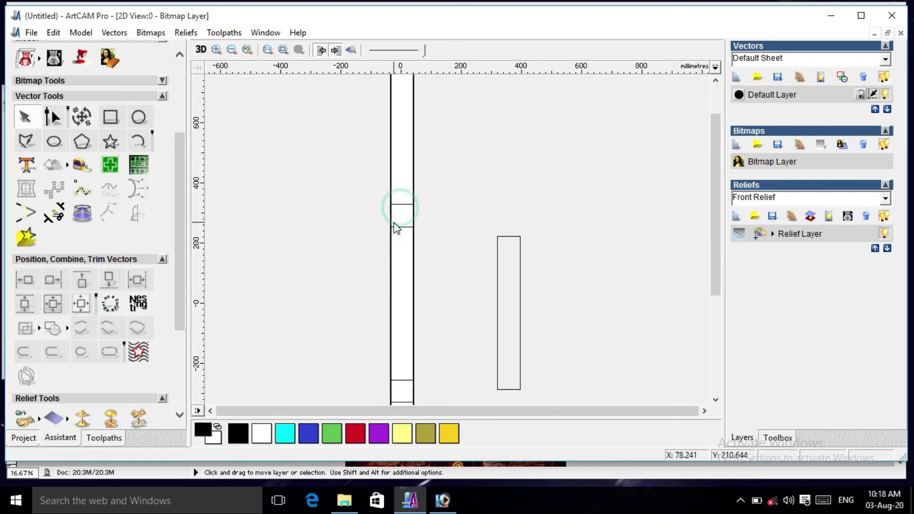
{"action": "left_click", "coordinate": [26, 141]}
{"action": "scroll", "coordinate": [395, 278], "scroll_direction": "up", "scroll_amount": 2}
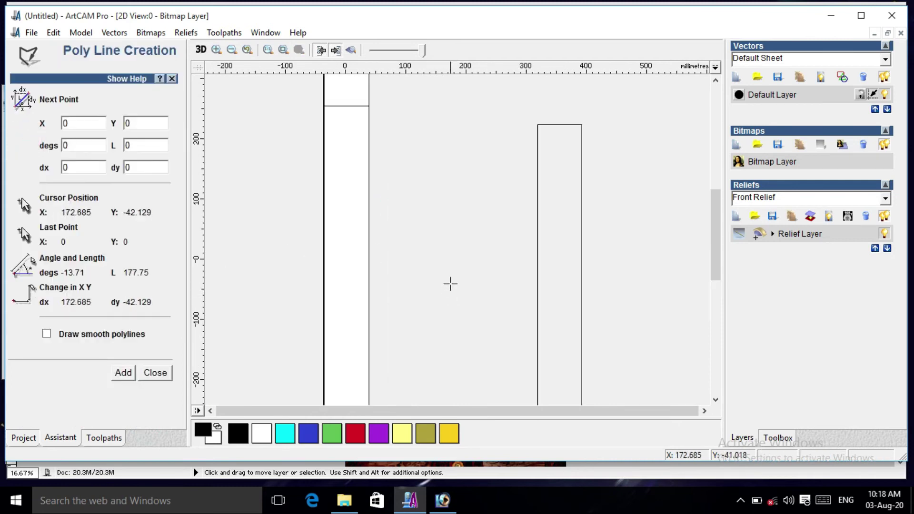
{"action": "left_click", "coordinate": [325, 266]}
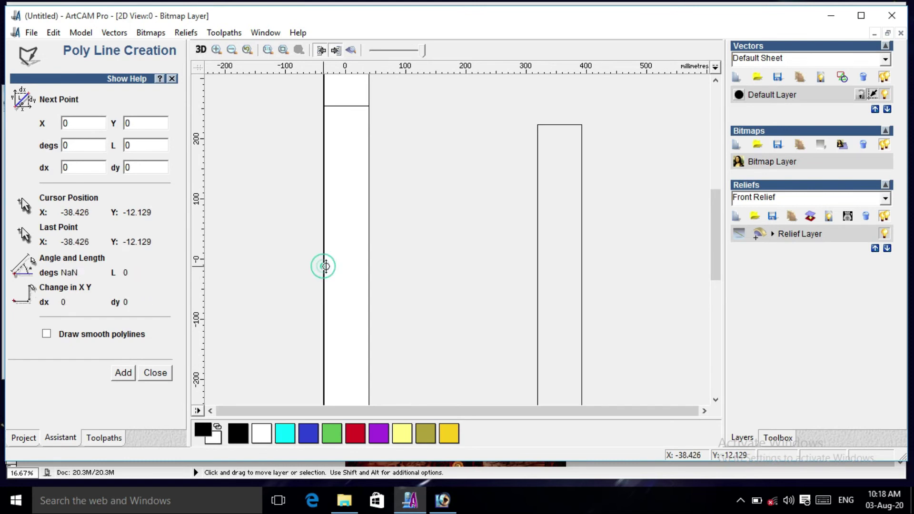
{"action": "left_click", "coordinate": [368, 267]}
{"action": "key", "text": "Escape"}
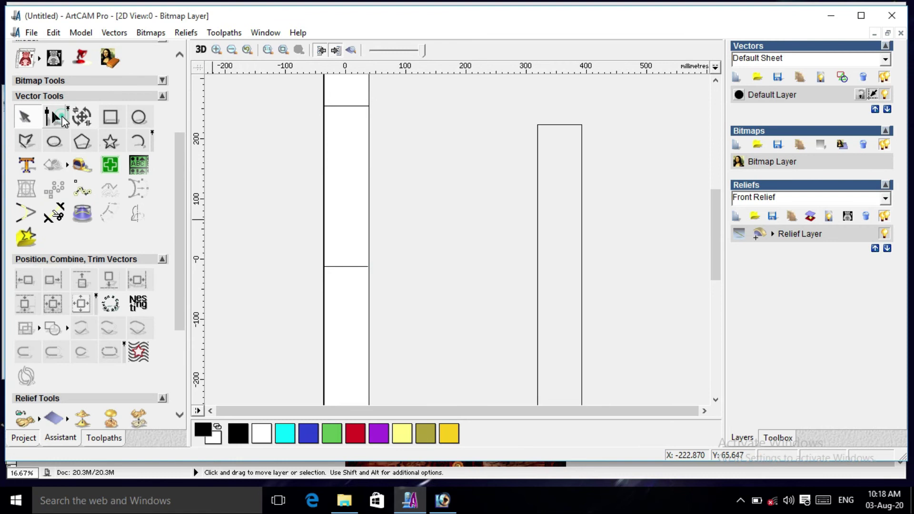
- Convert the horizontal line's span to an arc and flatten its crown to about 19 mm high
{"action": "left_click", "coordinate": [54, 117]}
{"action": "left_click", "coordinate": [351, 266]}
{"action": "right_click", "coordinate": [353, 266]}
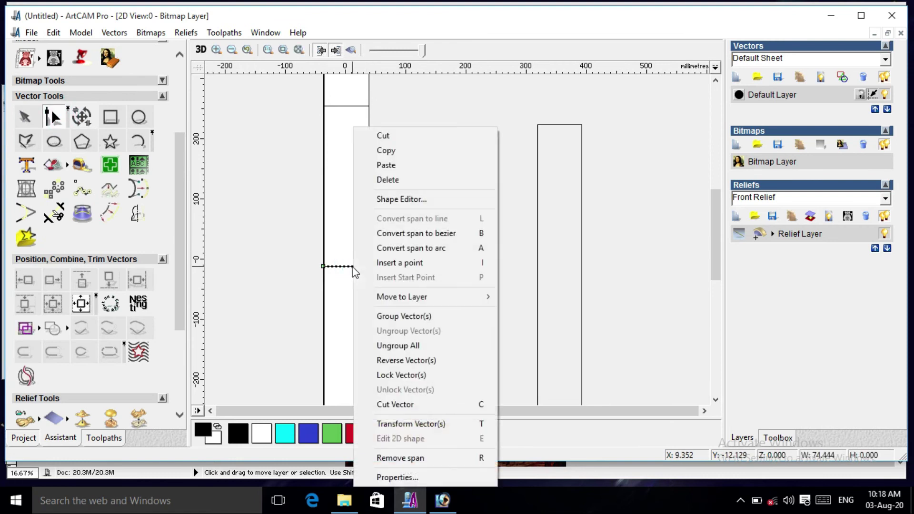
{"action": "left_click", "coordinate": [403, 251]}
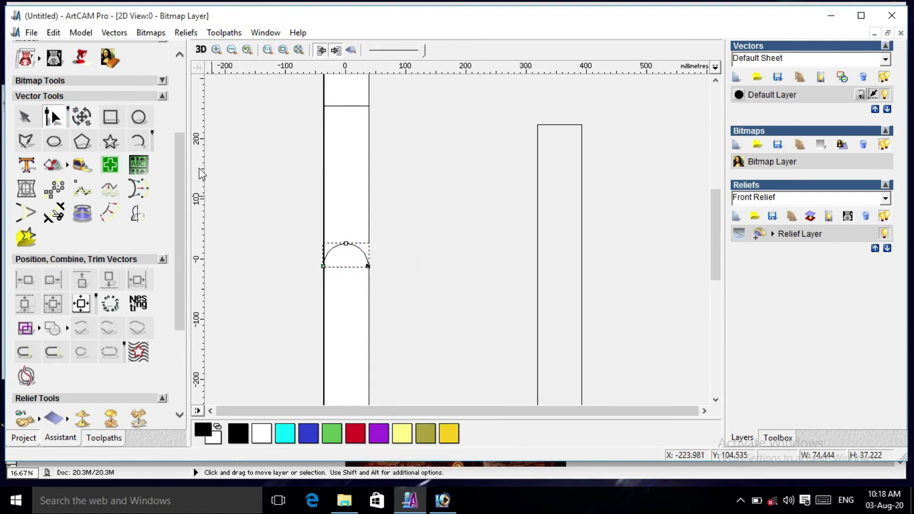
{"action": "left_click_drag", "start_coordinate": [346, 243], "coordinate": [345, 255]}
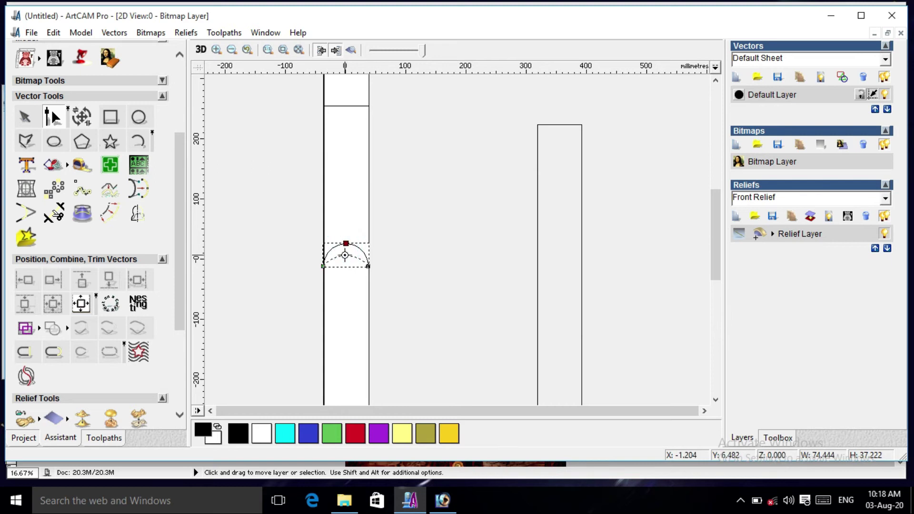
{"action": "left_click_drag", "start_coordinate": [345, 254], "coordinate": [344, 259]}
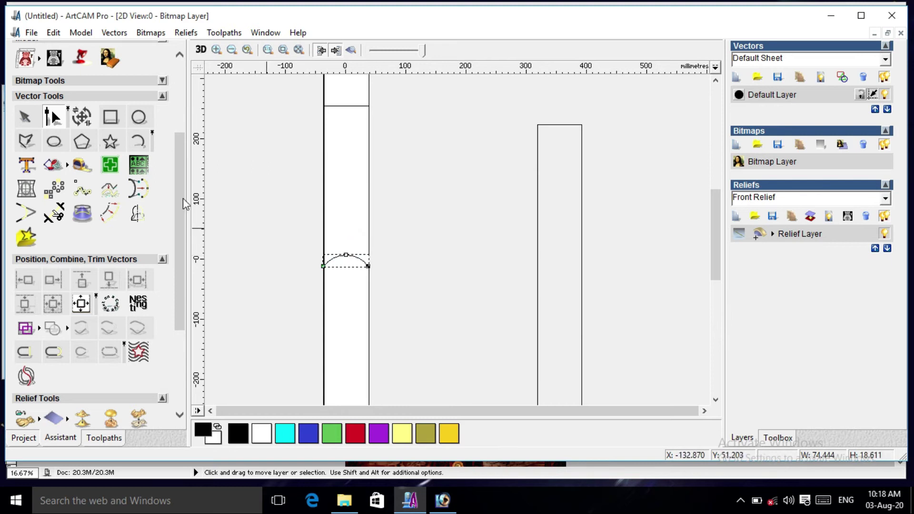
- Resize the arc to 74 mm wide and 15 mm high with width and height unlinked
{"action": "left_click", "coordinate": [82, 117]}
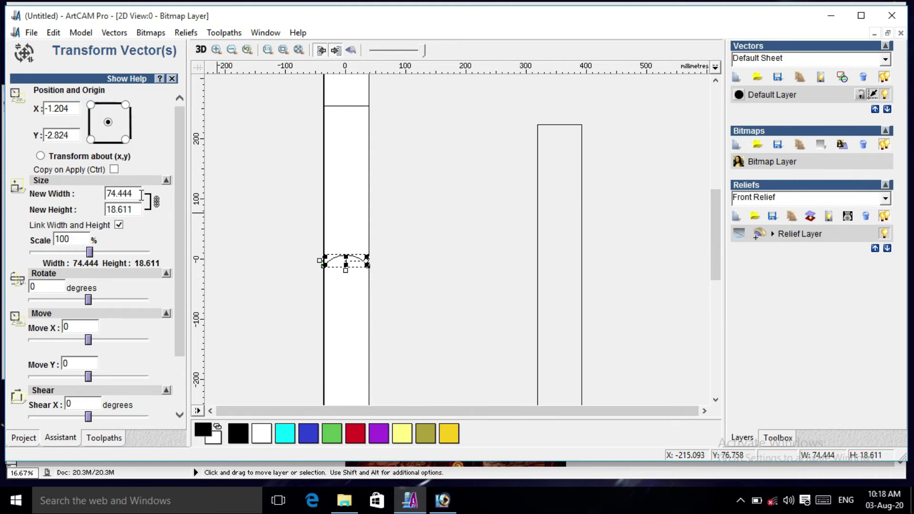
{"action": "double_click", "coordinate": [140, 194]}
{"action": "type", "text": "74"}
{"action": "left_click", "coordinate": [119, 224]}
{"action": "double_click", "coordinate": [151, 210]}
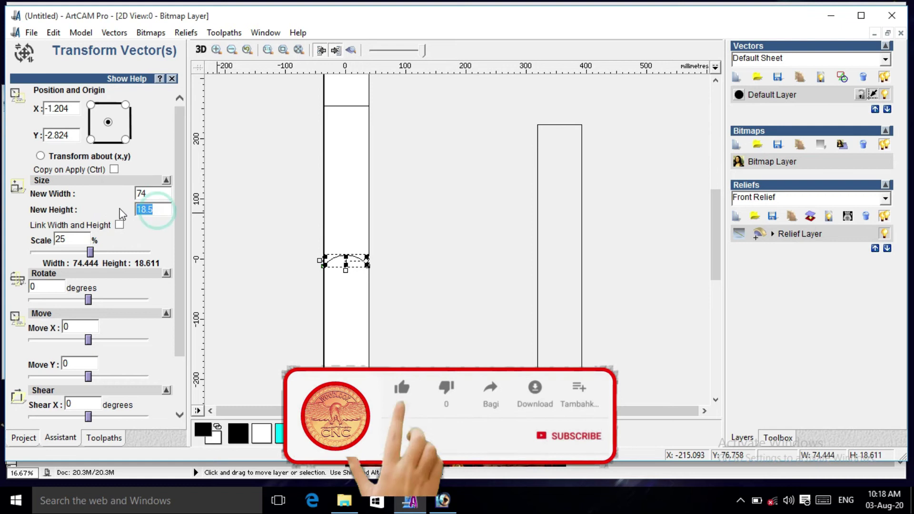
{"action": "type", "text": "15"}
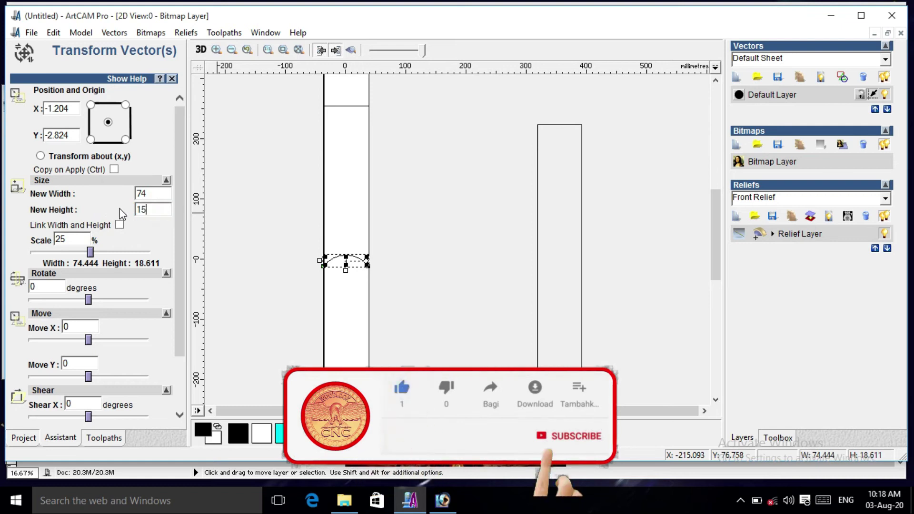
{"action": "scroll", "coordinate": [115, 333], "scroll_direction": "down", "scroll_amount": 3}
{"action": "left_click", "coordinate": [114, 410]}
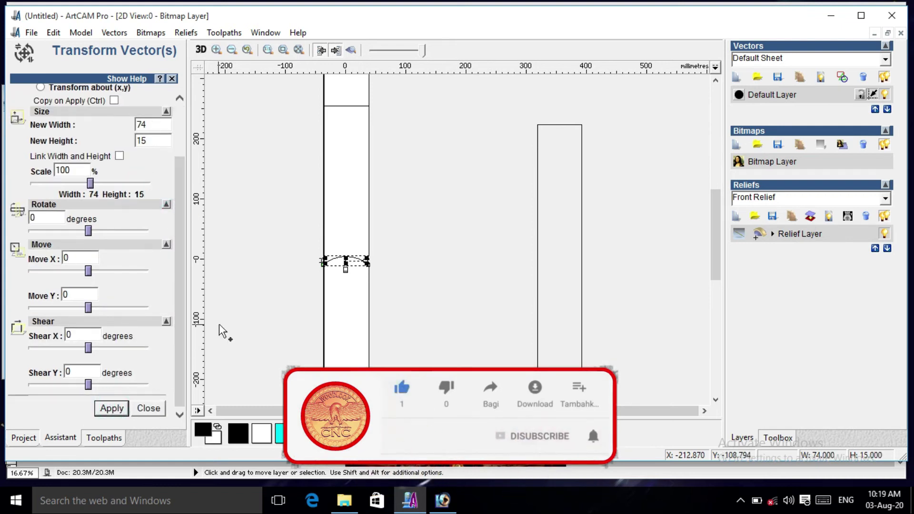
{"action": "left_click", "coordinate": [389, 278]}
- Set up a Two Rail Sweep with the left vertical line as top drive rail and the right one as bottom drive rail
{"action": "scroll", "coordinate": [406, 268], "scroll_direction": "down", "scroll_amount": 2}
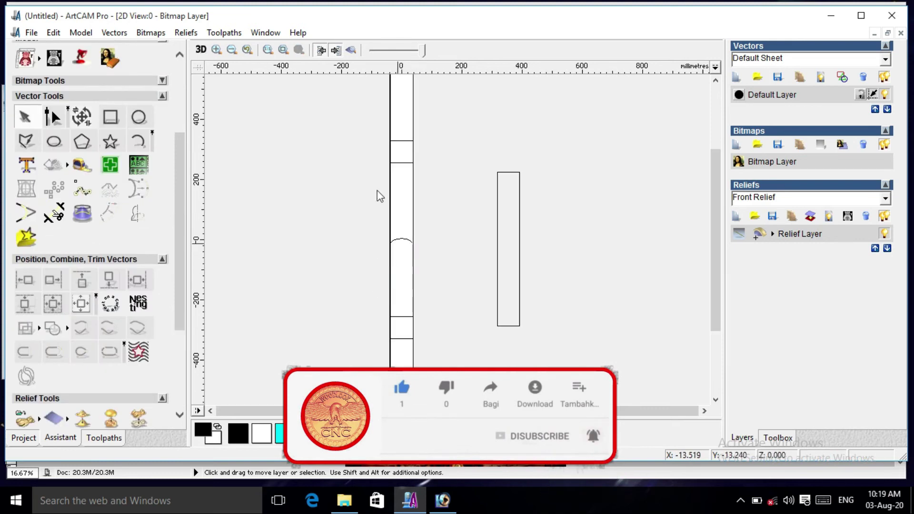
{"action": "left_click_drag", "start_coordinate": [373, 153], "coordinate": [402, 338]}
{"action": "left_click_drag", "start_coordinate": [179, 269], "coordinate": [176, 341]}
{"action": "left_click", "coordinate": [28, 344]}
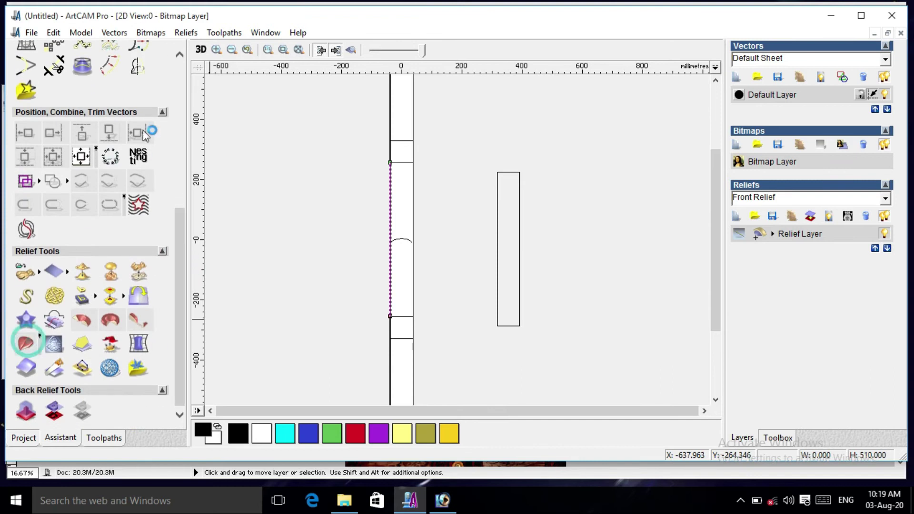
{"action": "left_click", "coordinate": [140, 120]}
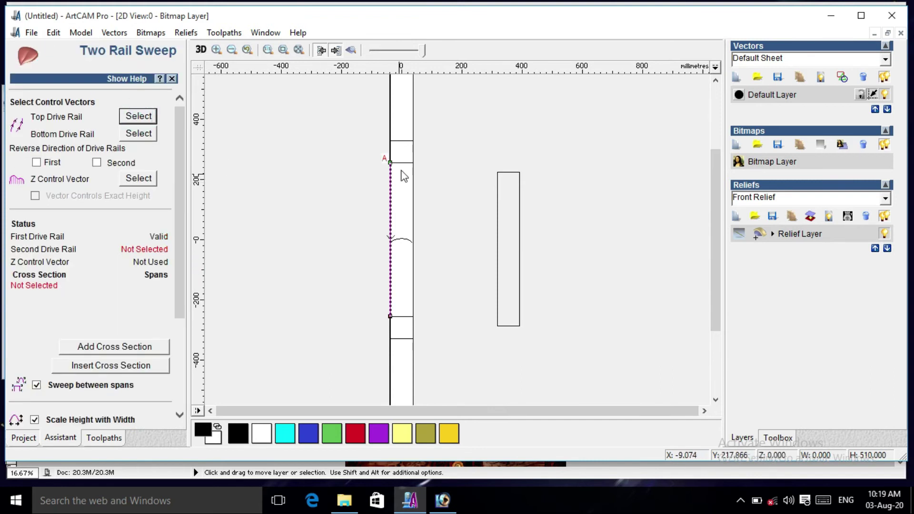
{"action": "left_click_drag", "start_coordinate": [406, 158], "coordinate": [423, 326]}
{"action": "left_click", "coordinate": [138, 133]}
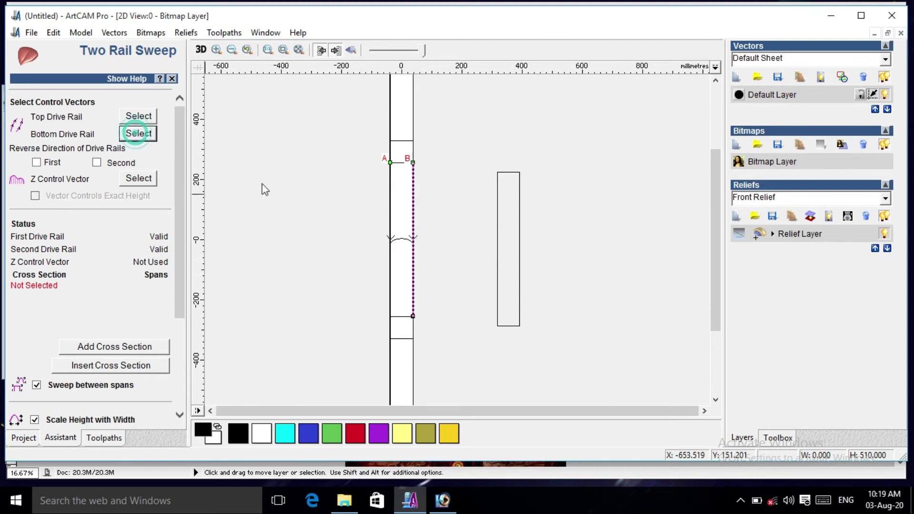
- Add the 74 × 15 mm arc as the cross section of the Two Rail Sweep
{"action": "left_click", "coordinate": [398, 239]}
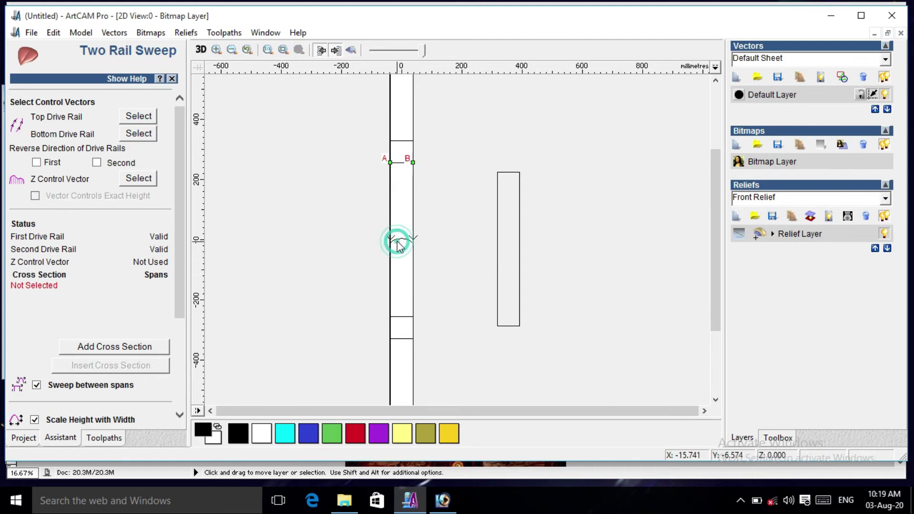
{"action": "left_click", "coordinate": [123, 346]}
{"action": "left_click_drag", "start_coordinate": [179, 250], "coordinate": [182, 363]}
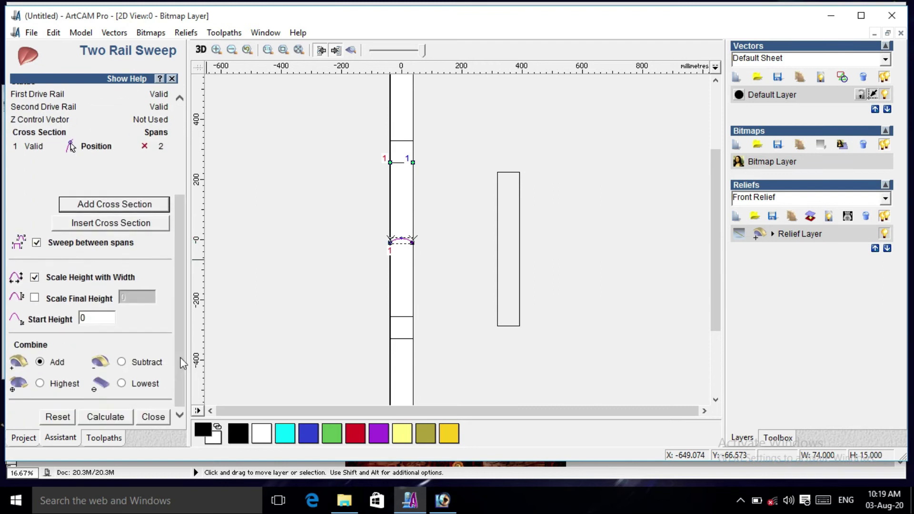
- Calculate the Two Rail Sweep to create the arched relief, inspect it in 3D and close the sweep
{"action": "left_click", "coordinate": [110, 416]}
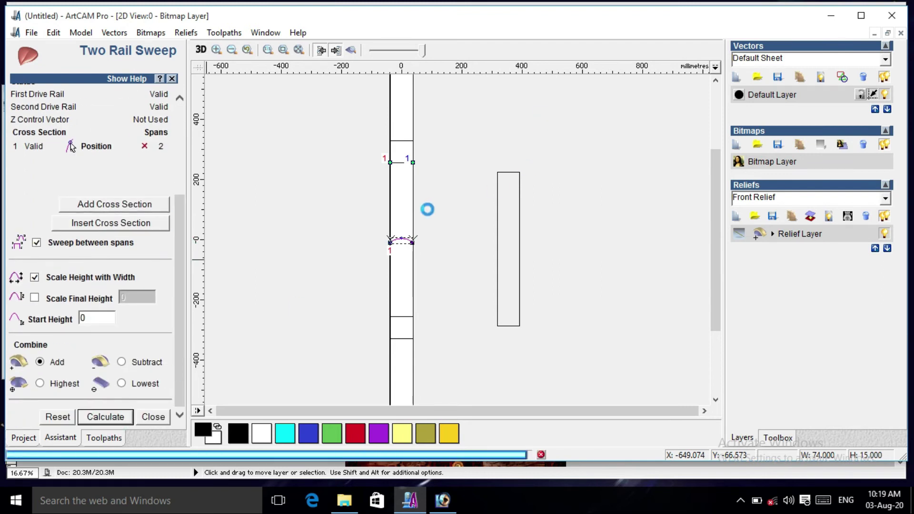
{"action": "left_click", "coordinate": [202, 52]}
{"action": "left_click_drag", "start_coordinate": [514, 326], "coordinate": [427, 275]}
{"action": "scroll", "coordinate": [475, 260], "scroll_direction": "up", "scroll_amount": 5}
{"action": "scroll", "coordinate": [427, 275], "scroll_direction": "up", "scroll_amount": 5}
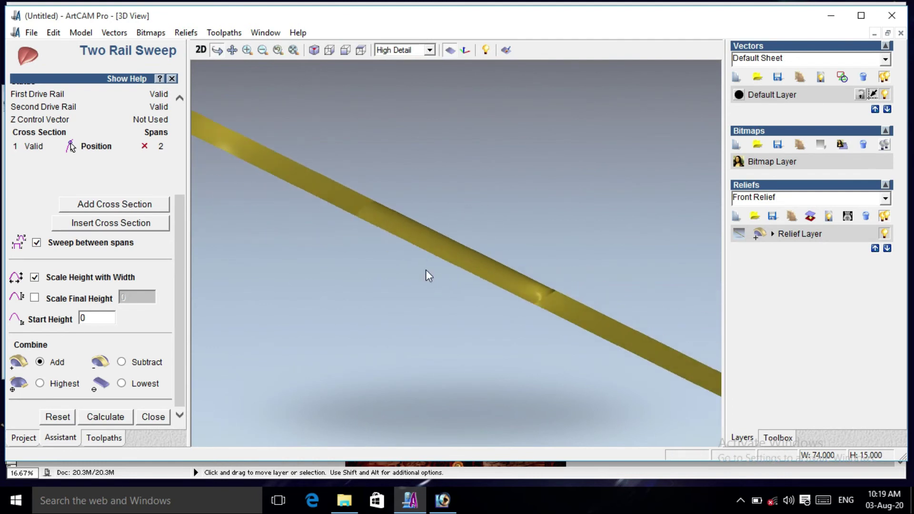
{"action": "left_click", "coordinate": [200, 50]}
{"action": "left_click", "coordinate": [153, 417]}
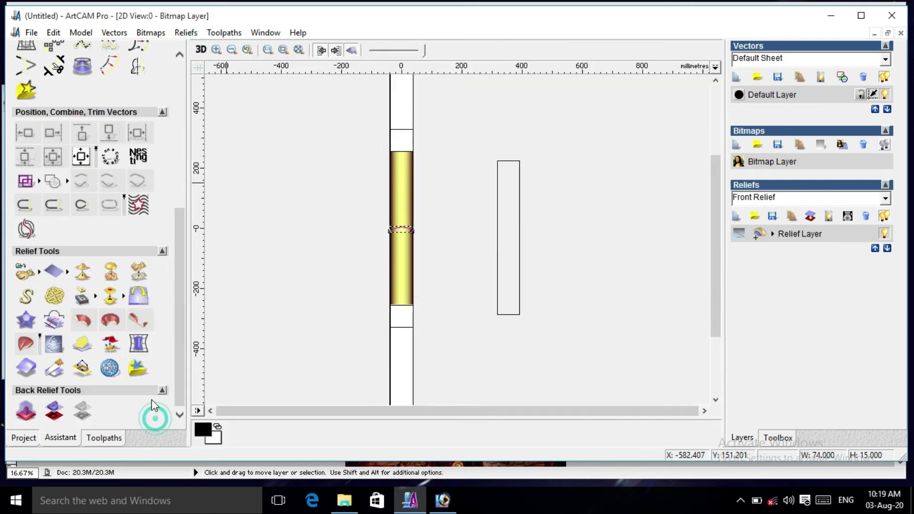
- Draw a rectangle about 29 mm wide and 436 mm high on the arched section and move it beside the strip
{"action": "scroll", "coordinate": [98, 274], "scroll_direction": "up", "scroll_amount": 5}
{"action": "left_click", "coordinate": [113, 156]}
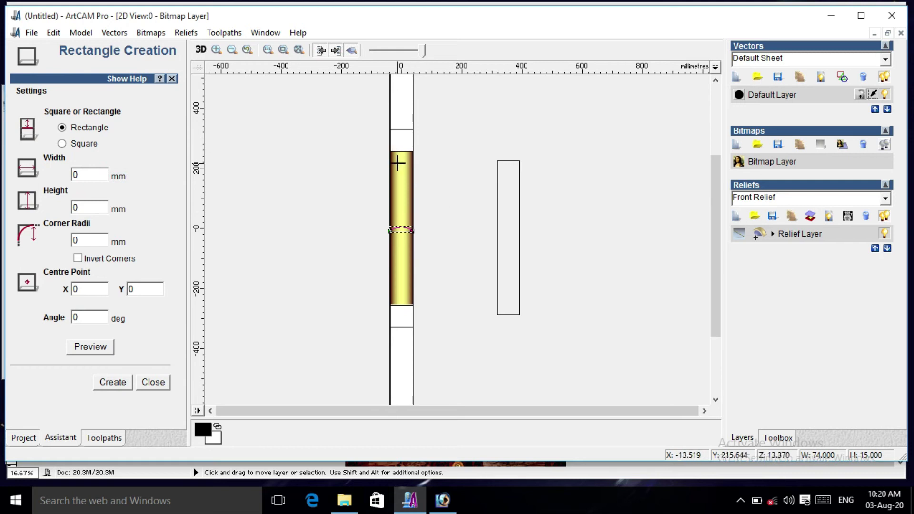
{"action": "left_click_drag", "start_coordinate": [397, 163], "coordinate": [405, 295]}
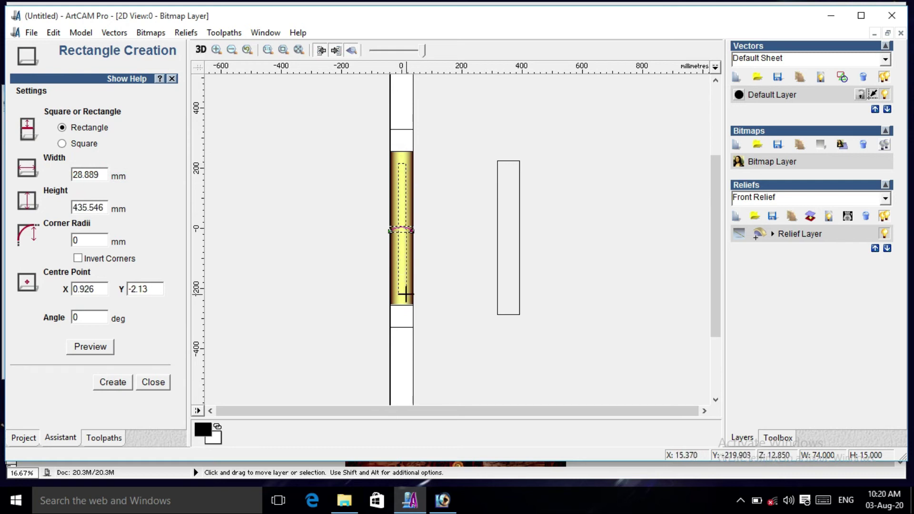
{"action": "key", "text": "Escape"}
{"action": "scroll", "coordinate": [402, 218], "scroll_direction": "up", "scroll_amount": 1}
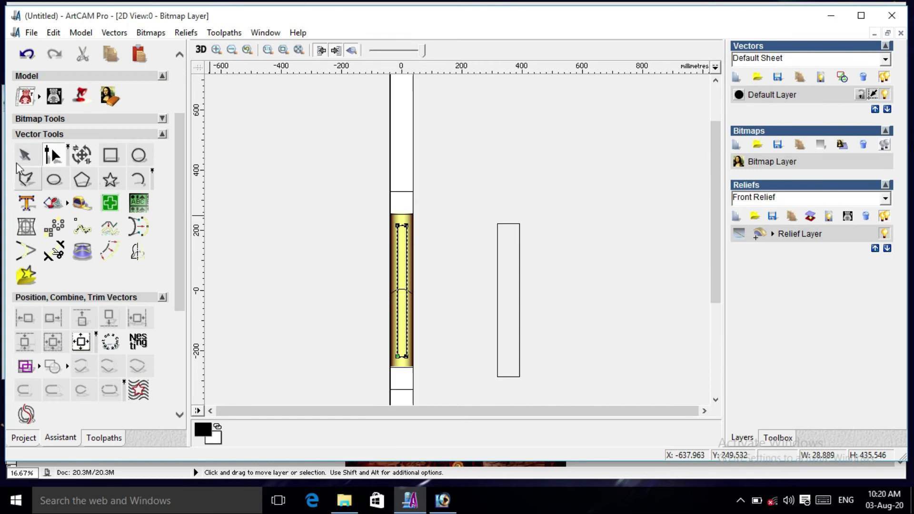
{"action": "left_click", "coordinate": [25, 156]}
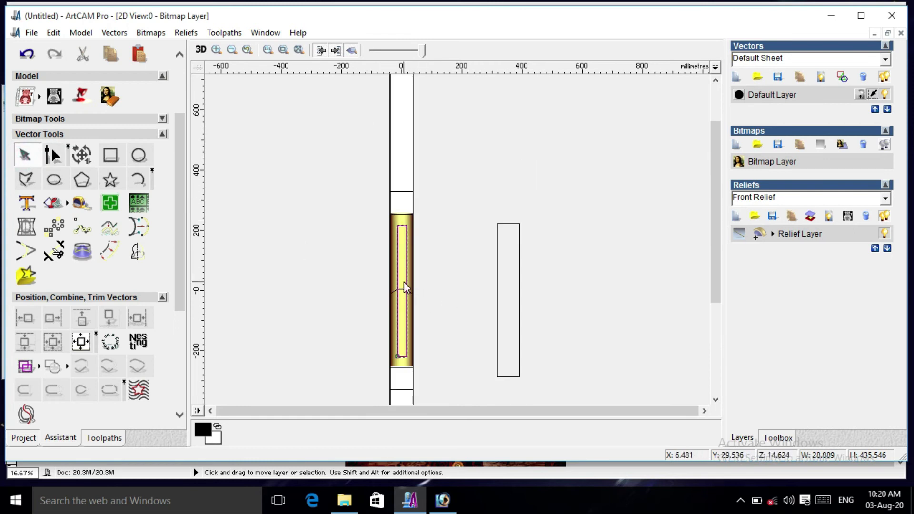
{"action": "left_click_drag", "start_coordinate": [412, 282], "coordinate": [454, 283]}
{"action": "scroll", "coordinate": [403, 224], "scroll_direction": "down", "scroll_amount": 2}
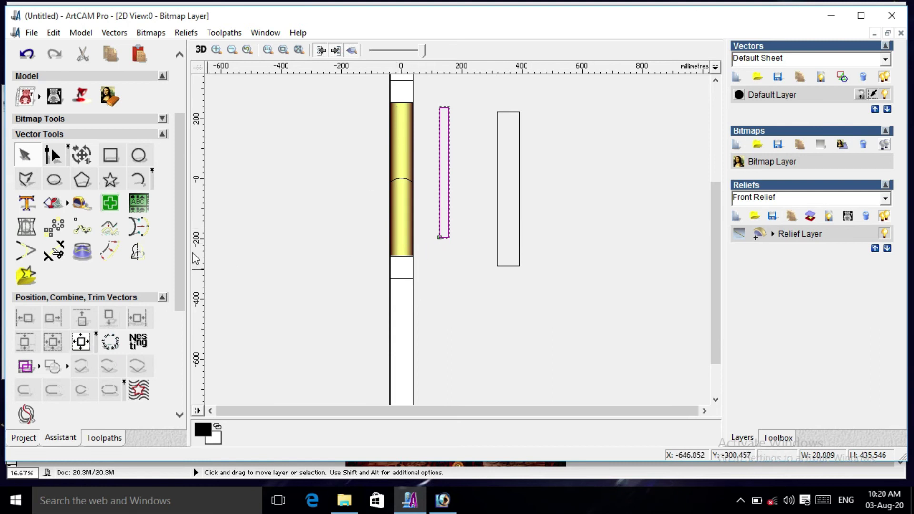
- Load the relief file 072.rlf for pasting and place the ornament at the upper end of the arched section
{"action": "left_click_drag", "start_coordinate": [182, 253], "coordinate": [179, 317]}
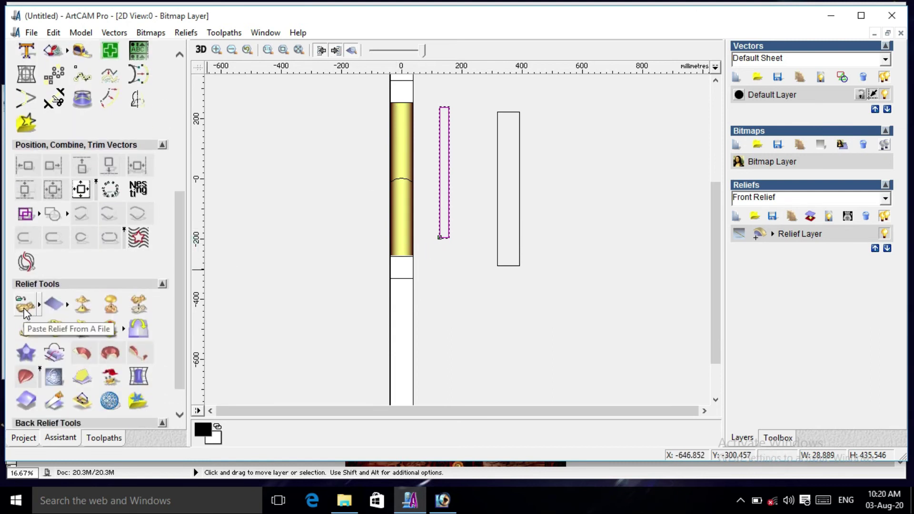
{"action": "left_click", "coordinate": [24, 310]}
{"action": "left_click", "coordinate": [375, 288]}
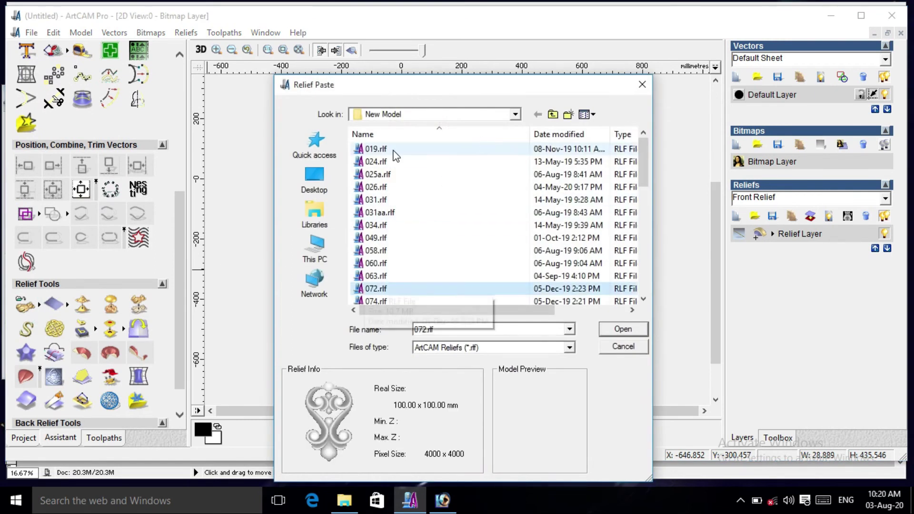
{"action": "left_click", "coordinate": [639, 332]}
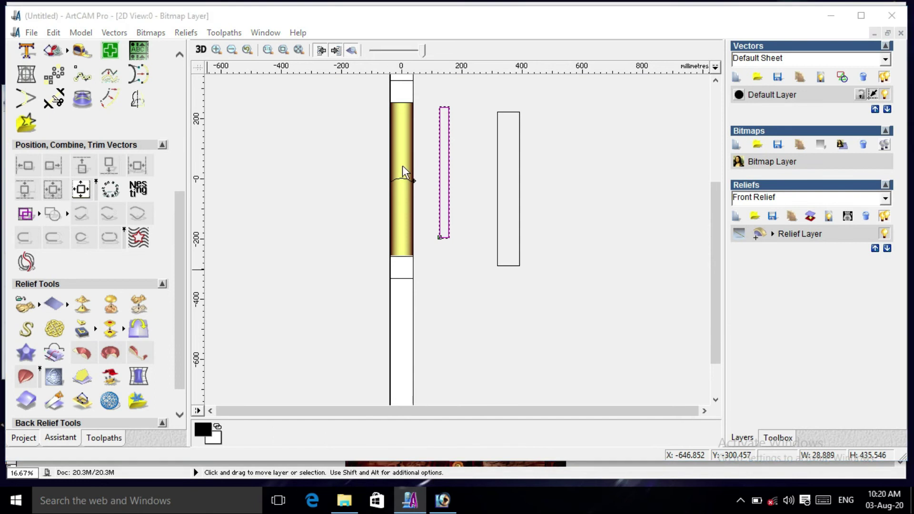
{"action": "scroll", "coordinate": [402, 214], "scroll_direction": "up", "scroll_amount": 3}
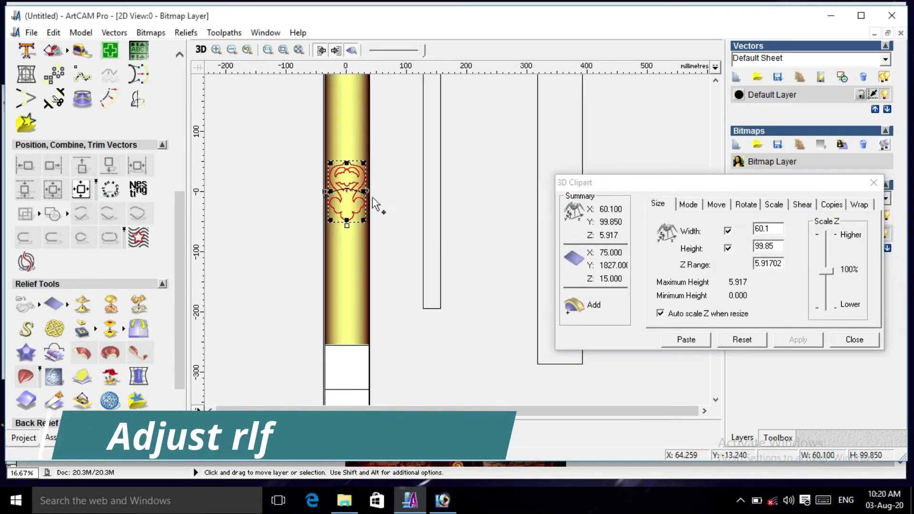
{"action": "scroll", "coordinate": [408, 231], "scroll_direction": "down", "scroll_amount": 3}
{"action": "left_click_drag", "start_coordinate": [402, 243], "coordinate": [411, 179]}
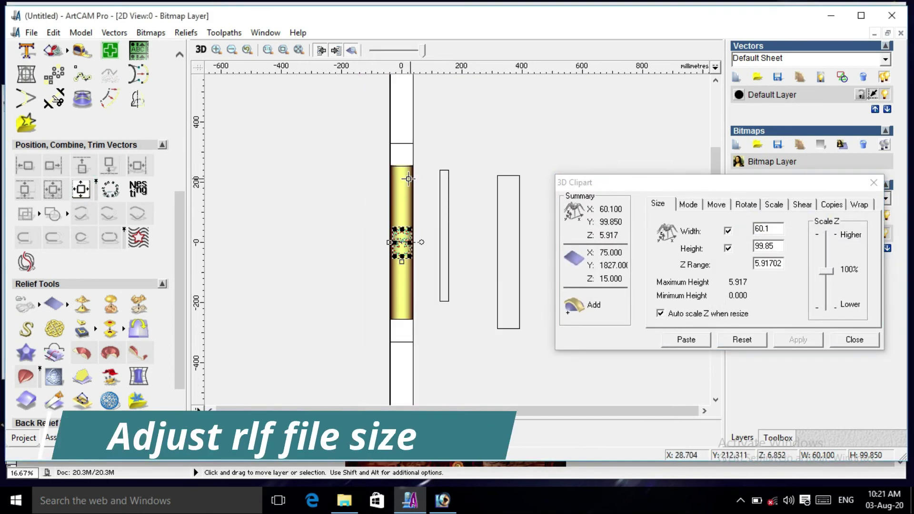
{"action": "scroll", "coordinate": [411, 179], "scroll_direction": "up", "scroll_amount": 3}
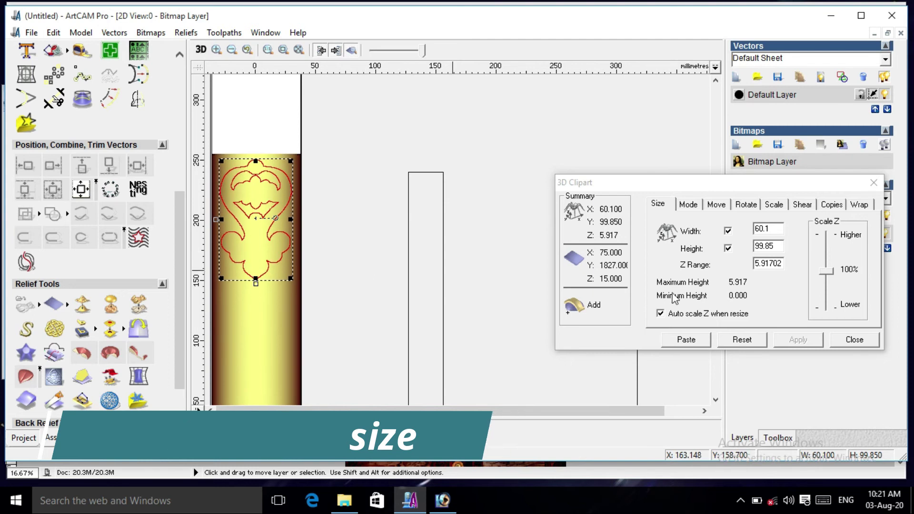
- Paste the upper ornament onto the arched relief in Add mode with a Z range of 4 mm
{"action": "left_click", "coordinate": [688, 204]}
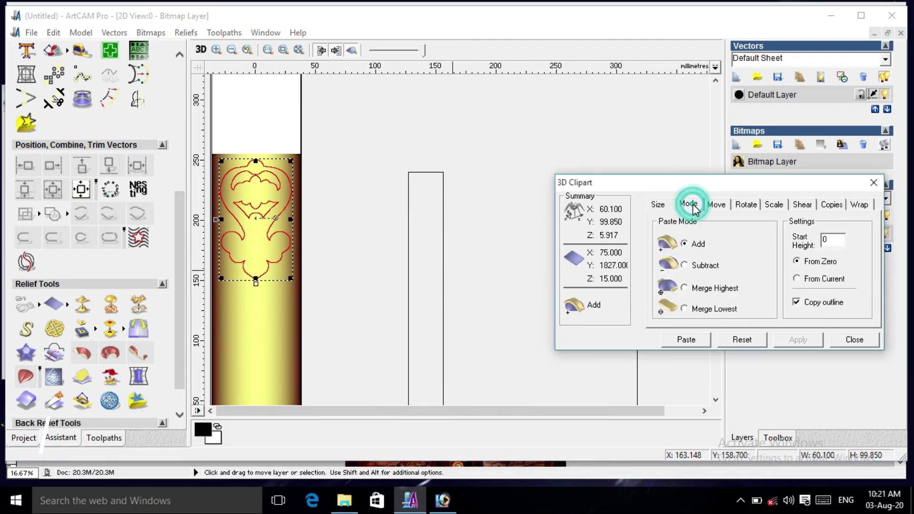
{"action": "left_click", "coordinate": [684, 288]}
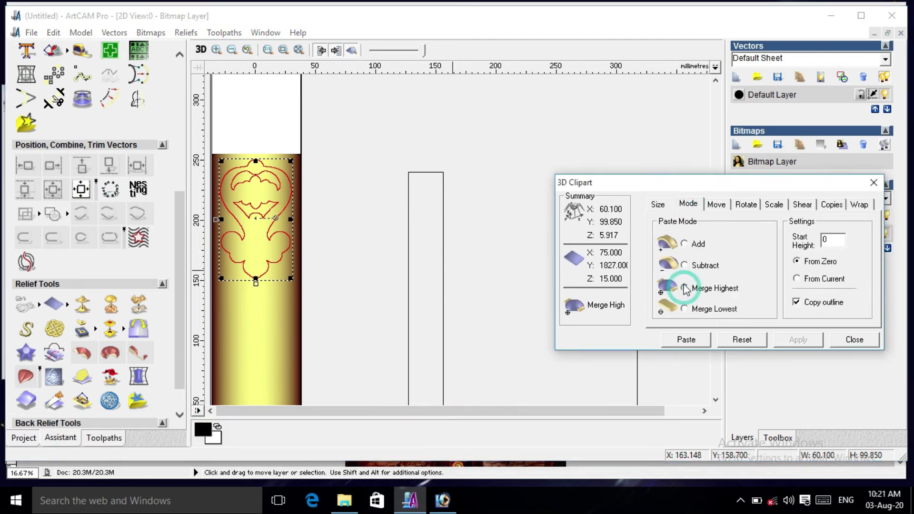
{"action": "left_click", "coordinate": [685, 244]}
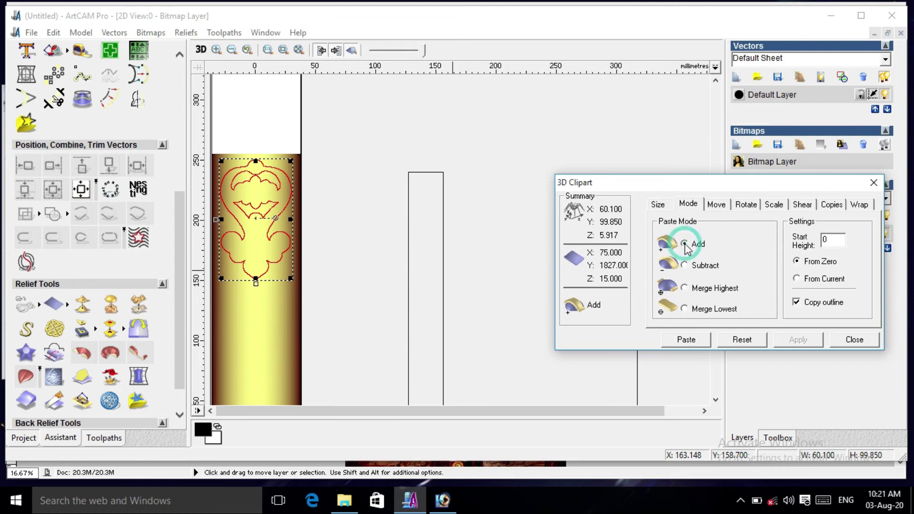
{"action": "left_click", "coordinate": [659, 204]}
{"action": "double_click", "coordinate": [771, 263]}
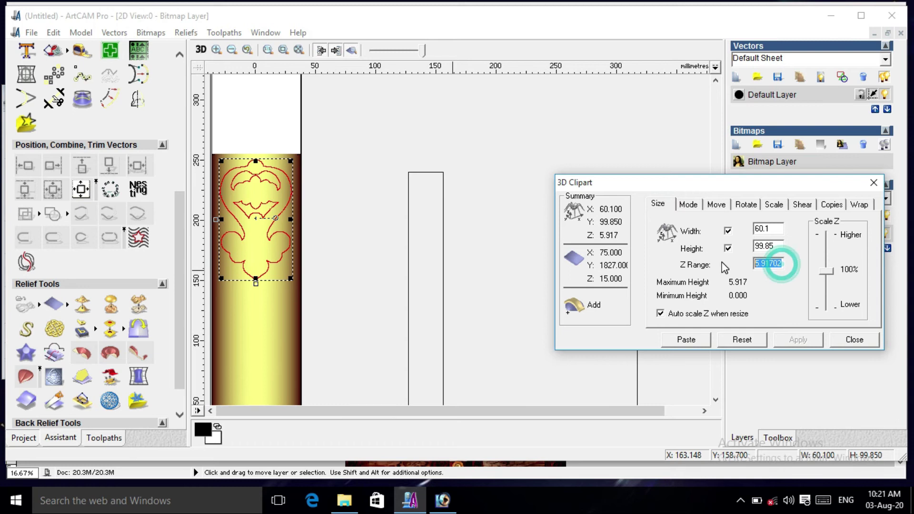
{"action": "type", "text": "4"}
{"action": "left_click", "coordinate": [800, 341]}
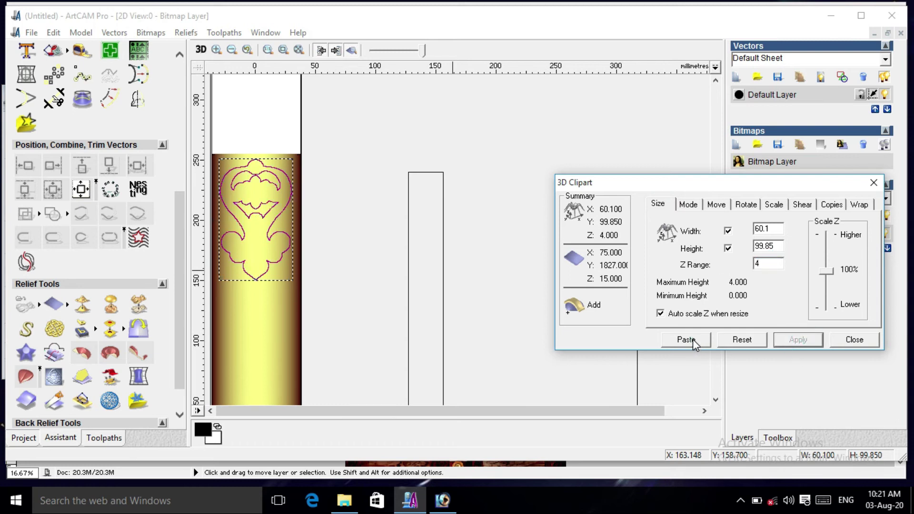
{"action": "left_click", "coordinate": [692, 339]}
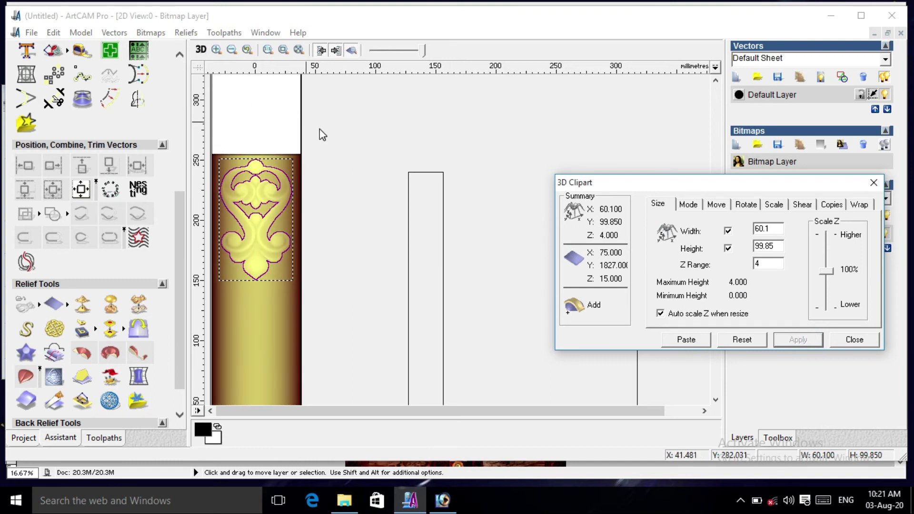
{"action": "scroll", "coordinate": [328, 139], "scroll_direction": "down", "scroll_amount": 5}
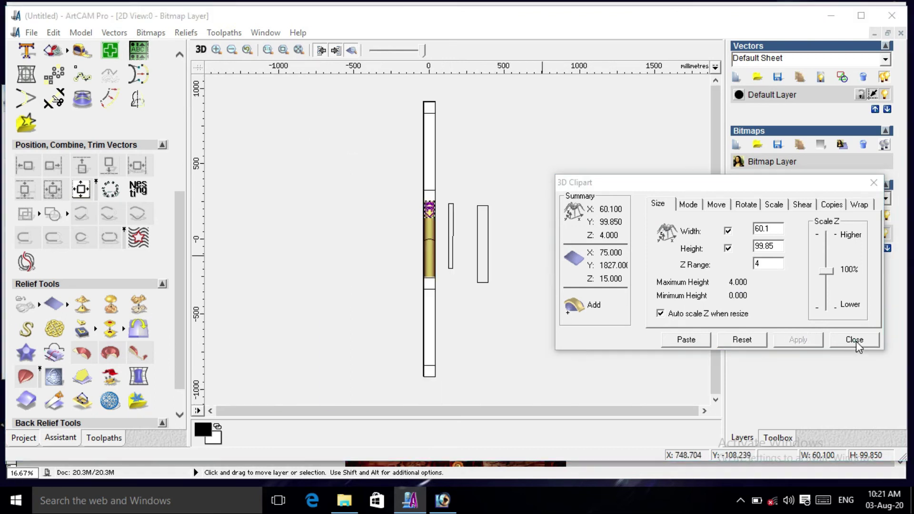
{"action": "left_click", "coordinate": [854, 339]}
- Load the same ornament relief again for a second paste on the arched section
{"action": "left_click", "coordinate": [25, 305]}
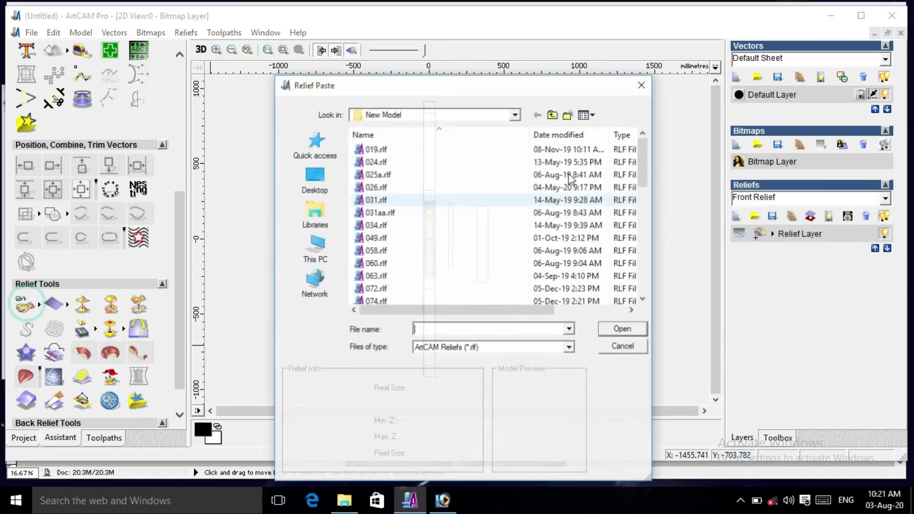
{"action": "left_click", "coordinate": [614, 333]}
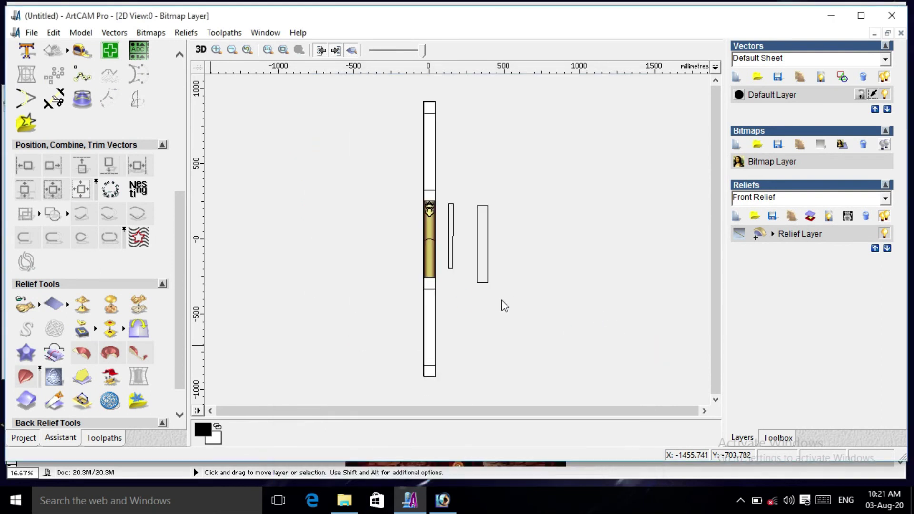
{"action": "left_click_drag", "start_coordinate": [430, 368], "coordinate": [429, 245]}
{"action": "scroll", "coordinate": [429, 245], "scroll_direction": "up", "scroll_amount": 3}
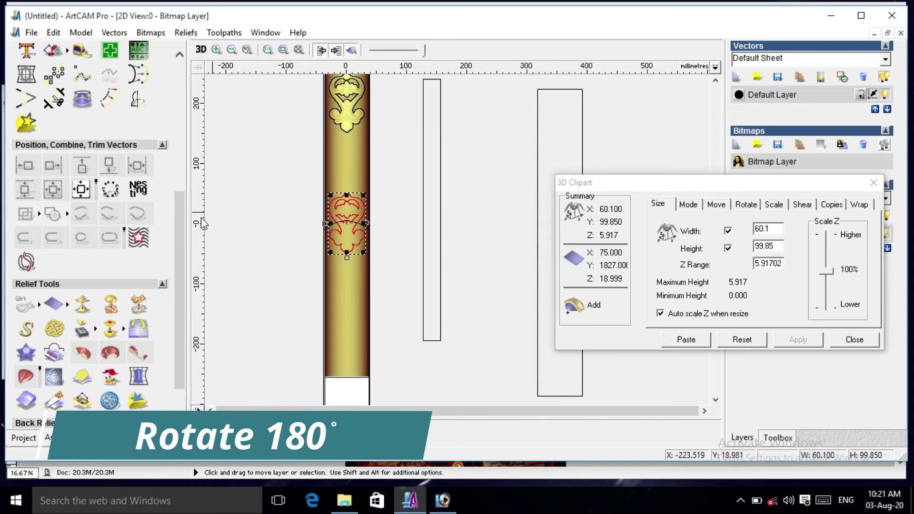
- Rotate the second ornament by 180 degrees
{"action": "left_click_drag", "start_coordinate": [182, 238], "coordinate": [97, 176]}
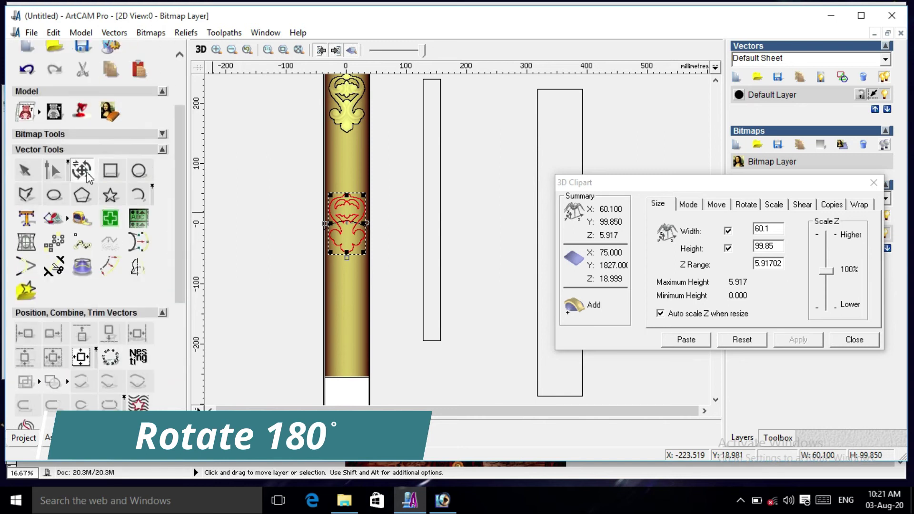
{"action": "left_click", "coordinate": [82, 170]}
{"action": "double_click", "coordinate": [34, 286]}
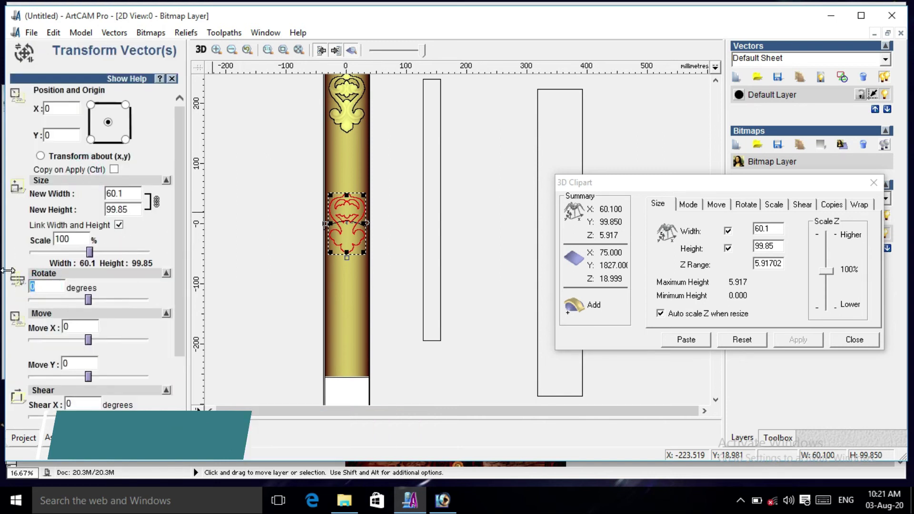
{"action": "type", "text": "18"}
{"action": "scroll", "coordinate": [184, 254], "scroll_direction": "down", "scroll_amount": 3}
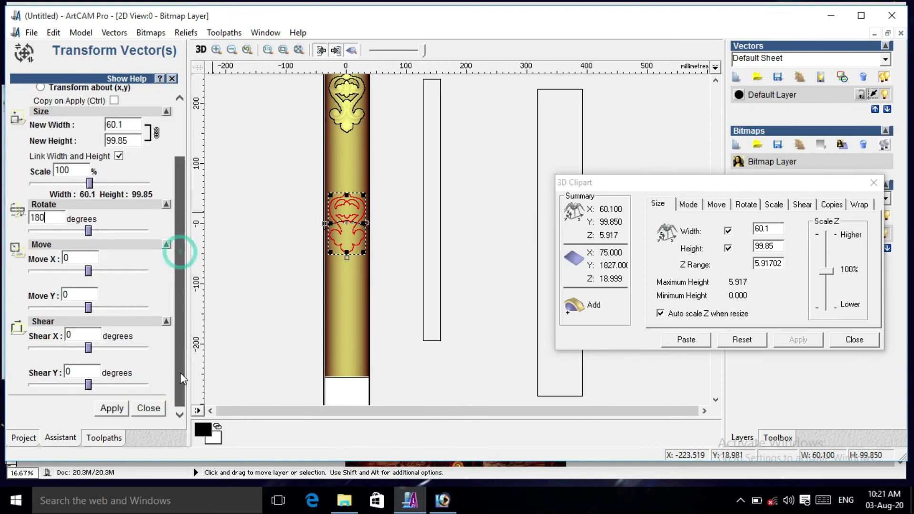
{"action": "left_click", "coordinate": [111, 408]}
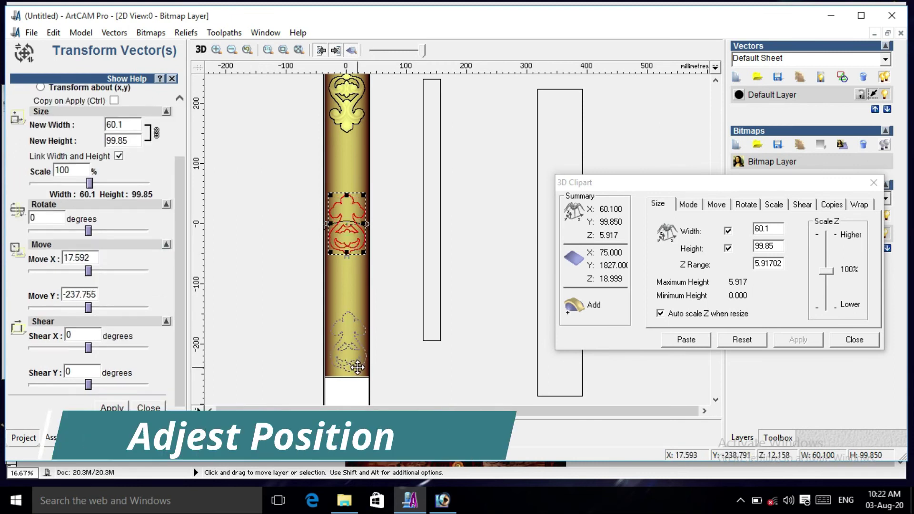
- Move the rotated ornament to the lower end of the arched section, just inside its edge
{"action": "left_click", "coordinate": [111, 408]}
{"action": "scroll", "coordinate": [292, 254], "scroll_direction": "up", "scroll_amount": 2}
{"action": "left_click_drag", "start_coordinate": [292, 254], "coordinate": [287, 260]}
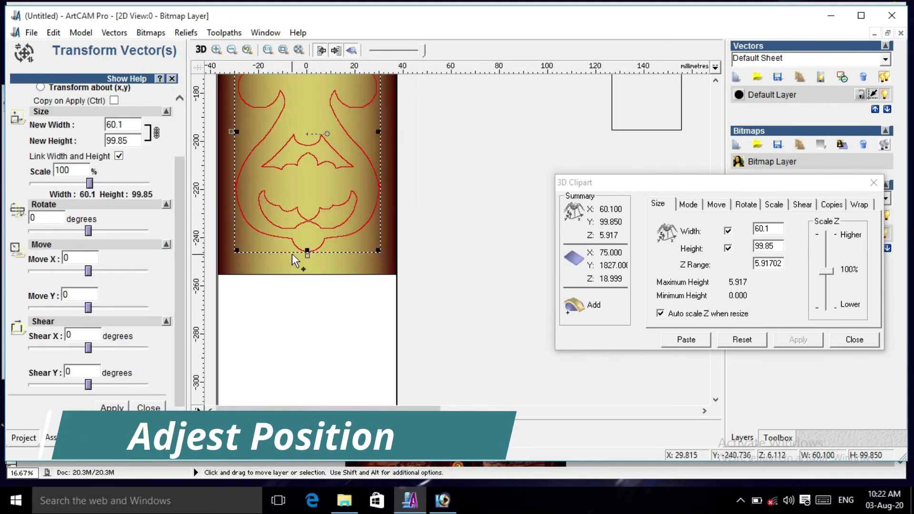
- Paste the lower ornament in Add mode with a Z range of 4 mm and finish the clipart placement
{"action": "left_click", "coordinate": [687, 204]}
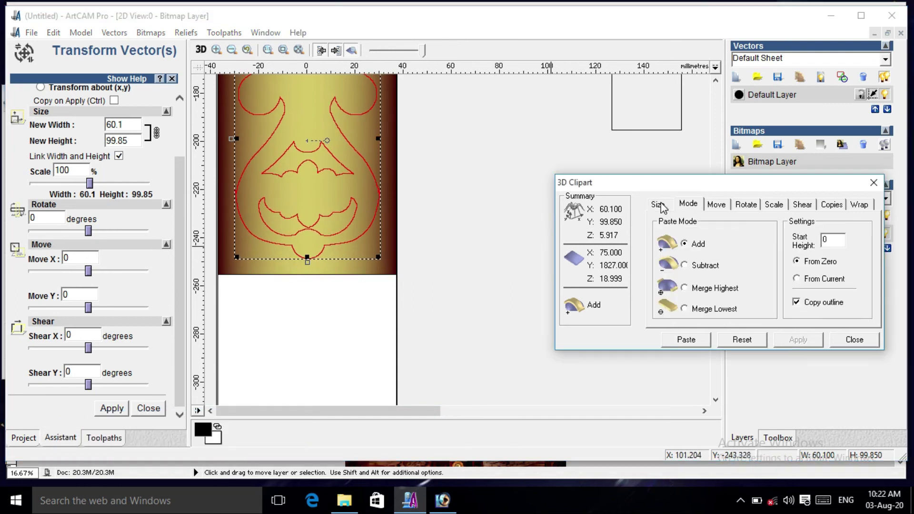
{"action": "left_click", "coordinate": [658, 204]}
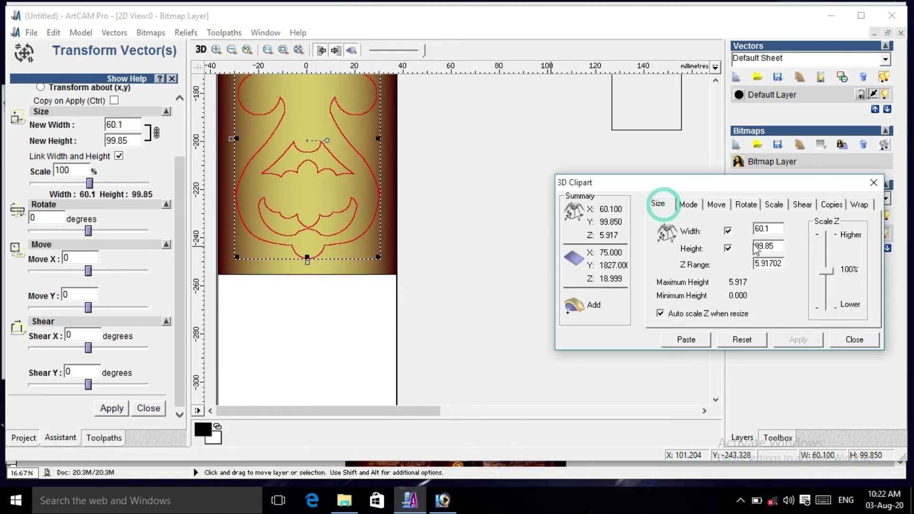
{"action": "double_click", "coordinate": [783, 262]}
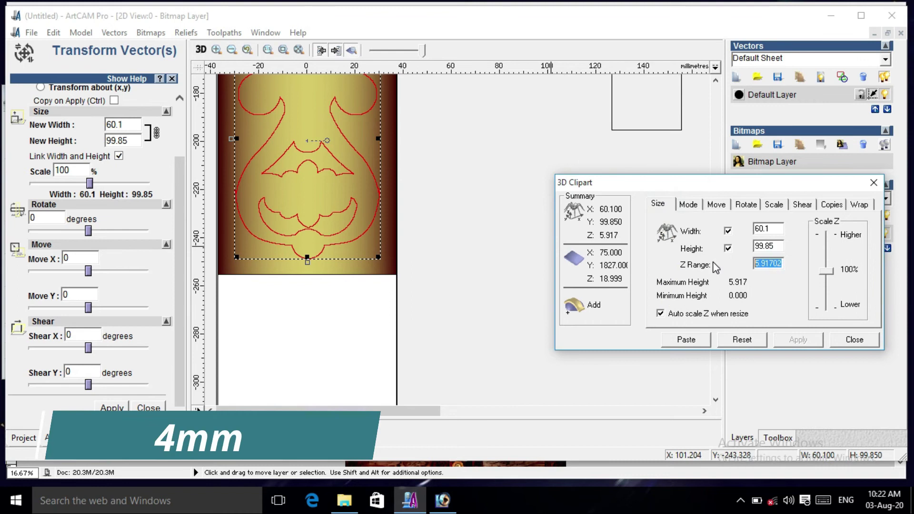
{"action": "type", "text": "4"}
{"action": "left_click", "coordinate": [798, 339]}
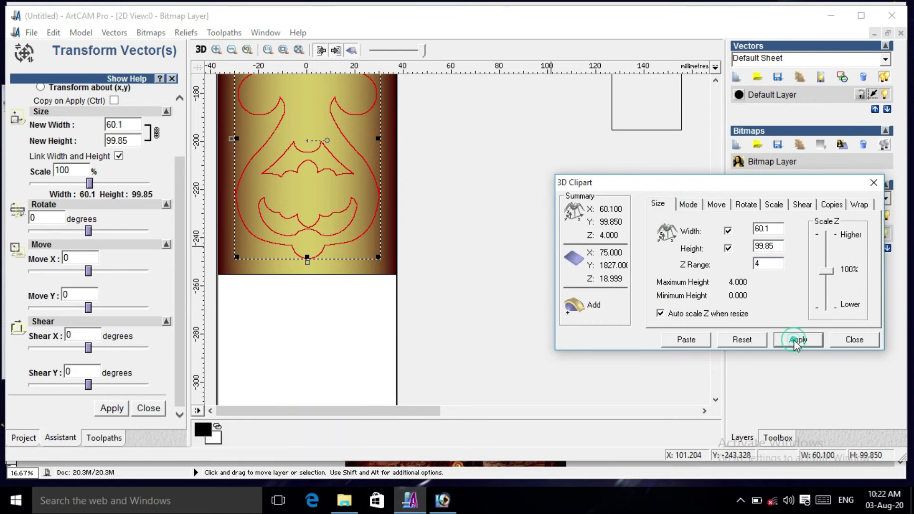
{"action": "left_click", "coordinate": [685, 339]}
{"action": "left_click", "coordinate": [853, 340]}
- Move the narrow rectangle back onto the arched section and centre it in the page
{"action": "scroll", "coordinate": [401, 261], "scroll_direction": "down", "scroll_amount": 3}
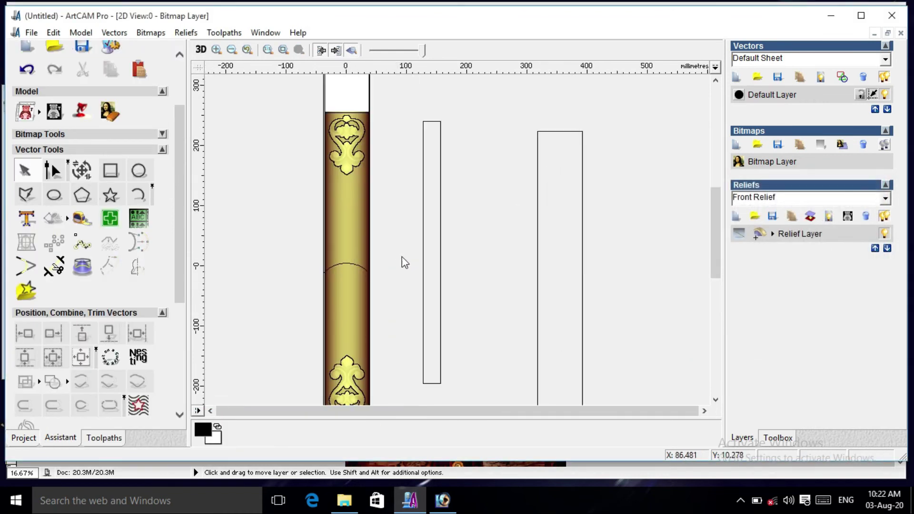
{"action": "left_click_drag", "start_coordinate": [421, 245], "coordinate": [393, 240]}
{"action": "left_click", "coordinate": [81, 356]}
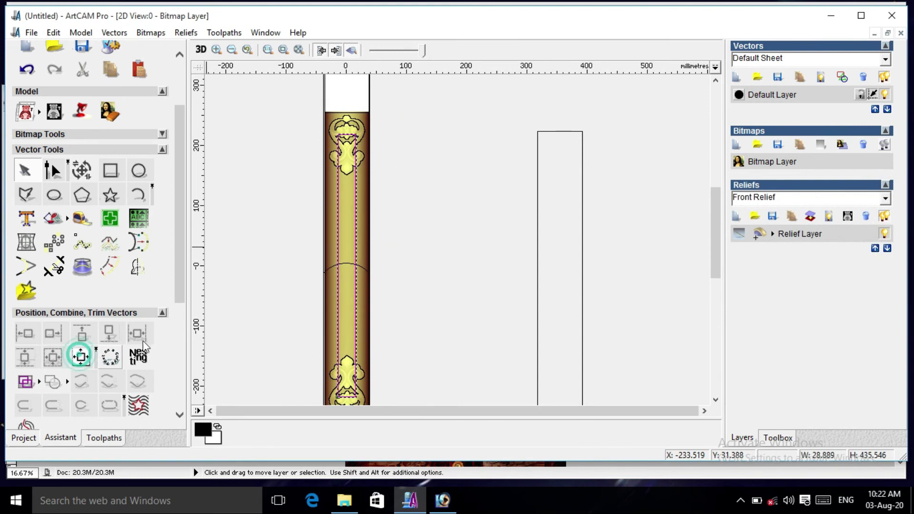
- Shorten the narrow rectangle in the arched section to about 261 mm high so it fits between the two ornaments
{"action": "left_click", "coordinate": [81, 170]}
{"action": "scroll", "coordinate": [289, 169], "scroll_direction": "up", "scroll_amount": 2}
{"action": "left_click_drag", "start_coordinate": [255, 174], "coordinate": [256, 276]}
- Convert the two short end spans of the narrow rectangle to outward arcs
{"action": "left_click", "coordinate": [53, 170]}
{"action": "scroll", "coordinate": [232, 278], "scroll_direction": "up", "scroll_amount": 1}
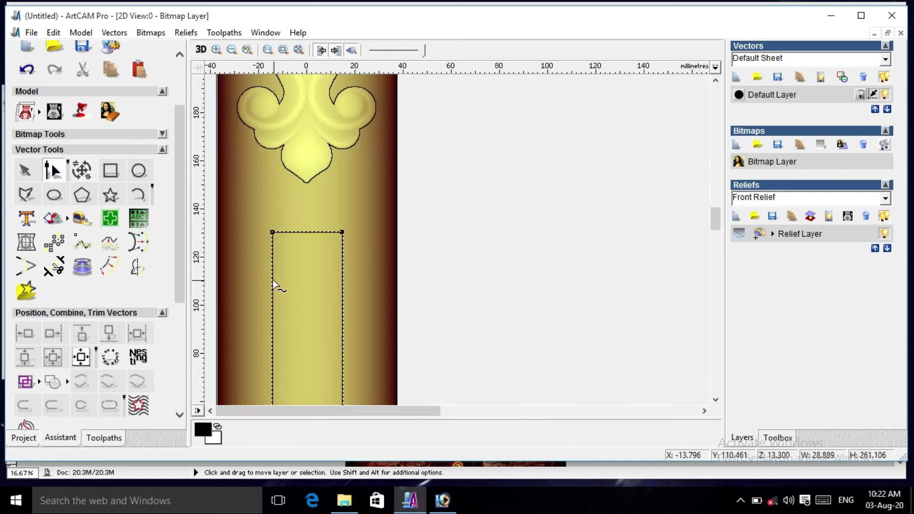
{"action": "right_click", "coordinate": [308, 235]}
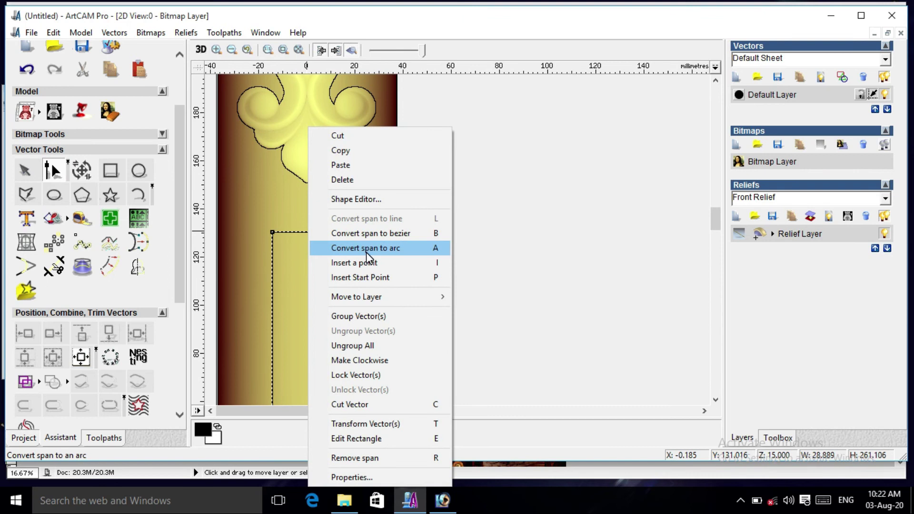
{"action": "left_click", "coordinate": [366, 248]}
{"action": "scroll", "coordinate": [345, 276], "scroll_direction": "down", "scroll_amount": 2}
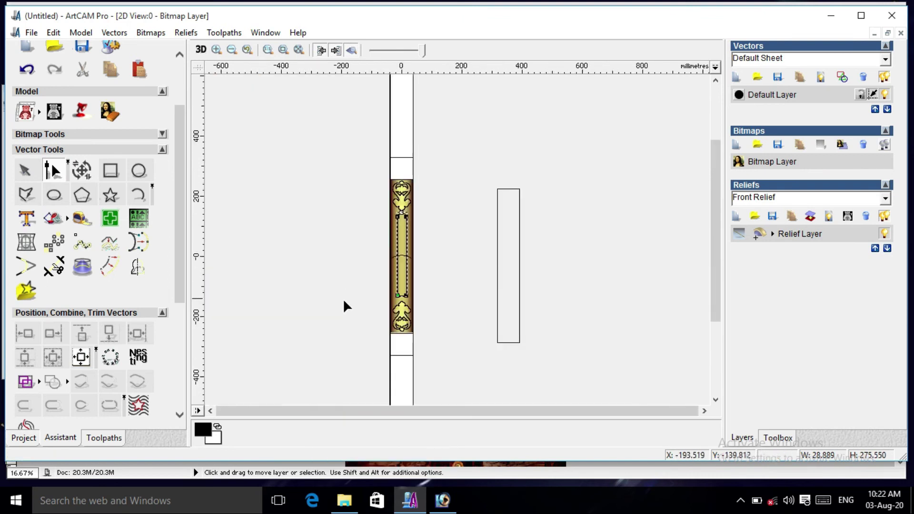
{"action": "scroll", "coordinate": [334, 258], "scroll_direction": "up", "scroll_amount": 3}
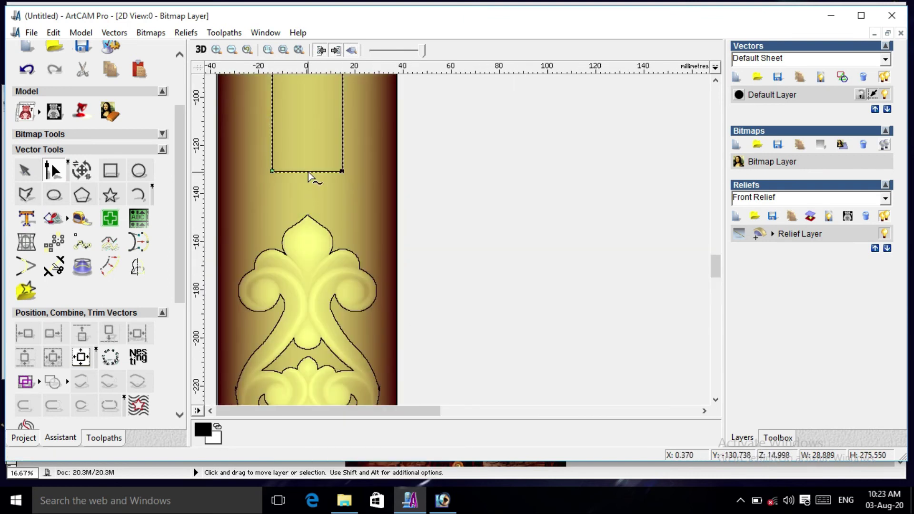
{"action": "right_click", "coordinate": [307, 173]}
{"action": "left_click", "coordinate": [369, 248]}
{"action": "scroll", "coordinate": [333, 218], "scroll_direction": "down", "scroll_amount": 1}
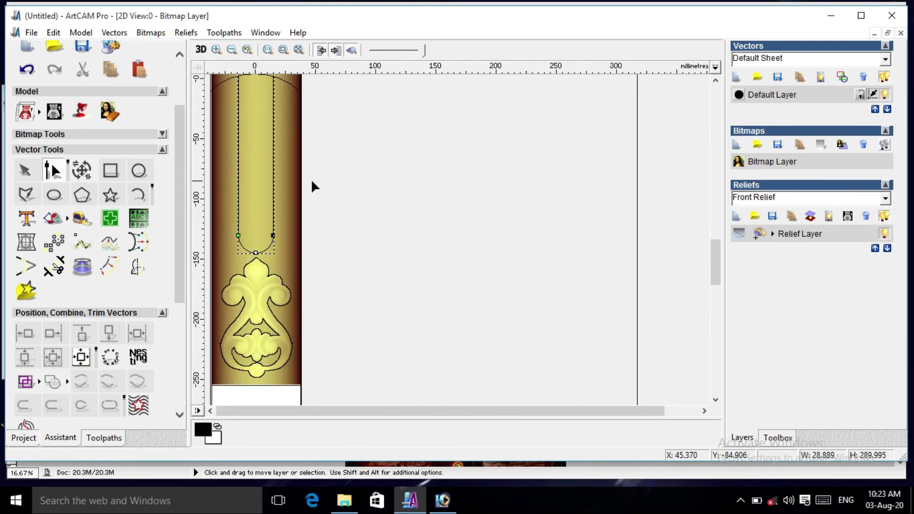
- Apply a round relief profile to the round-ended shape with start height 1.0 mm, scaled to a height of 2.0 mm
{"action": "scroll", "coordinate": [291, 240], "scroll_direction": "up", "scroll_amount": 1}
{"action": "double_click", "coordinate": [291, 240]}
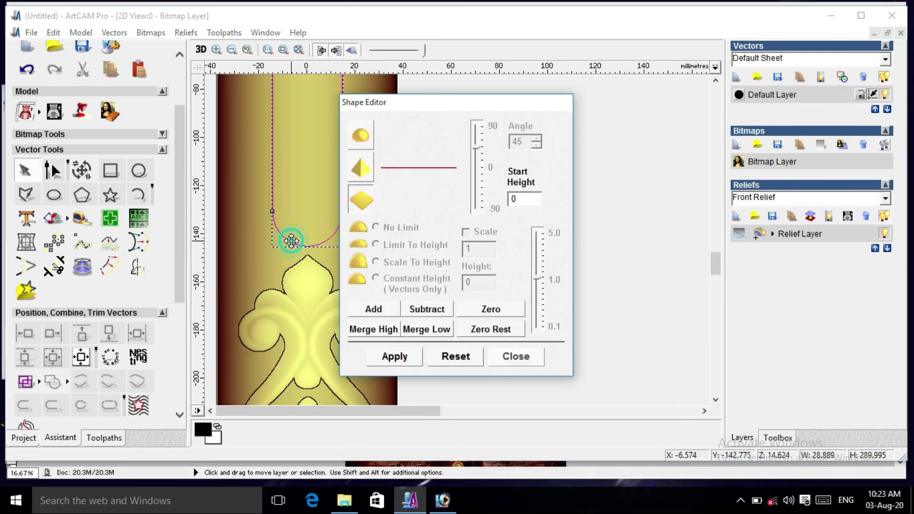
{"action": "left_click", "coordinate": [362, 134]}
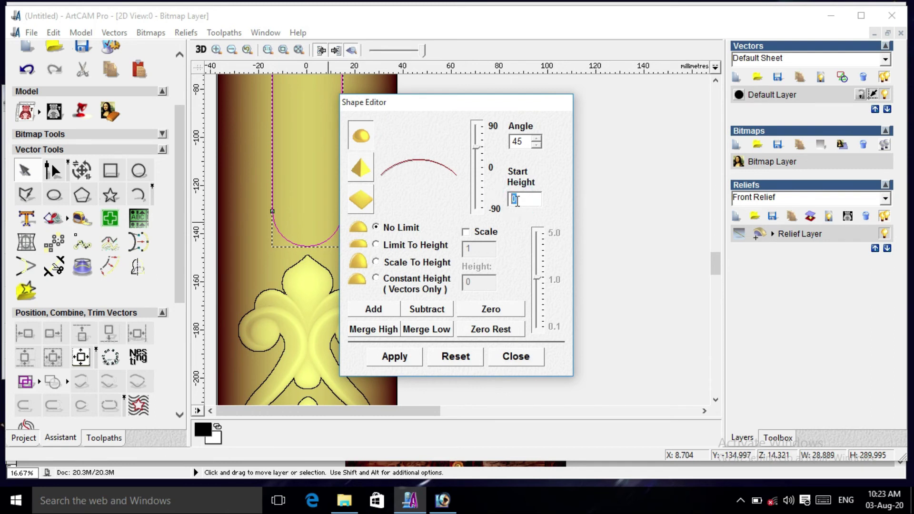
{"action": "left_click", "coordinate": [376, 262]}
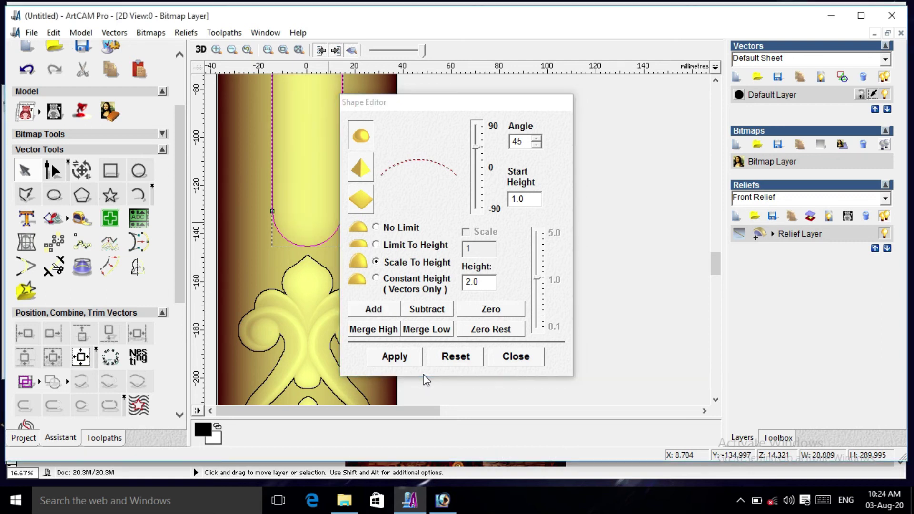
{"action": "left_click", "coordinate": [395, 356]}
{"action": "left_click", "coordinate": [523, 358]}
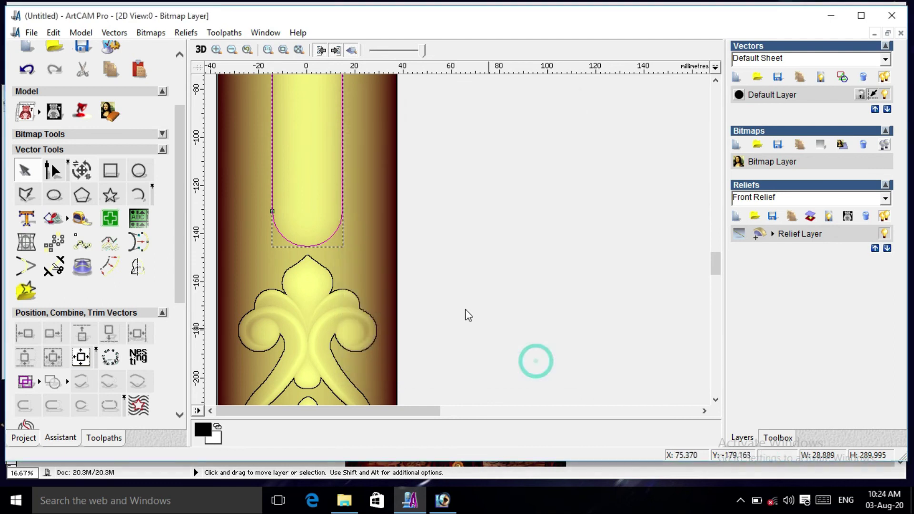
- Draw a small horizontal rectangle about 24.6 × 5.7 mm inside the lower end of the round-ended shape
{"action": "scroll", "coordinate": [204, 212], "scroll_direction": "up", "scroll_amount": 1}
{"action": "left_click", "coordinate": [109, 171]}
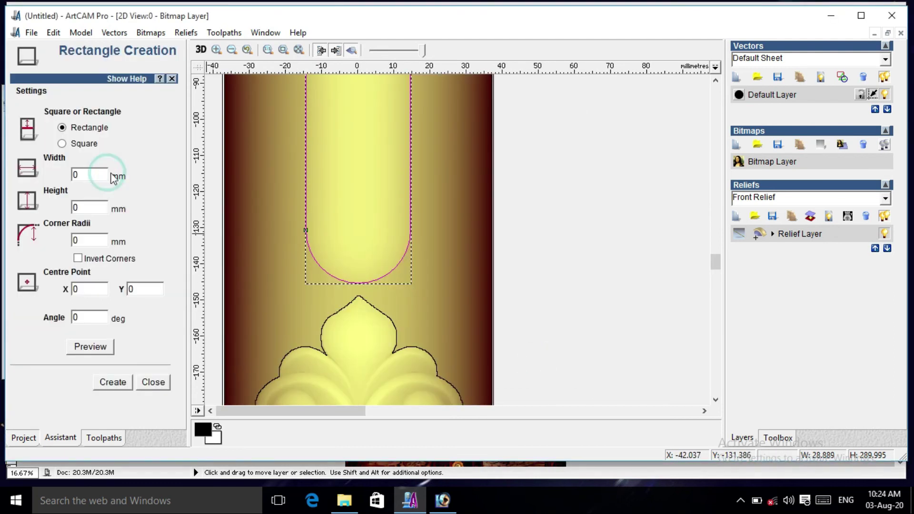
{"action": "left_click_drag", "start_coordinate": [313, 207], "coordinate": [402, 227]}
- Rotate the small rectangle by 45 degrees and shift it slightly down
{"action": "key", "text": "ctrl+t"}
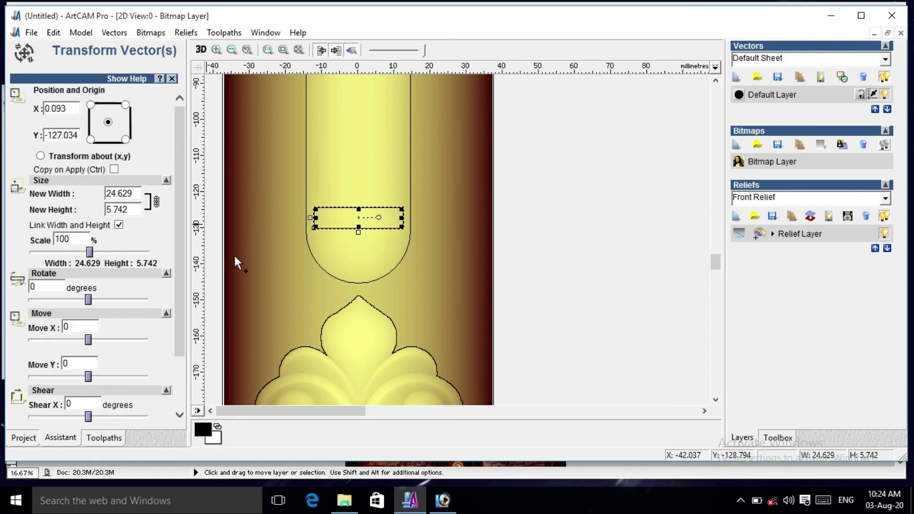
{"action": "double_click", "coordinate": [36, 286]}
{"action": "scroll", "coordinate": [36, 215], "scroll_direction": "down", "scroll_amount": 3}
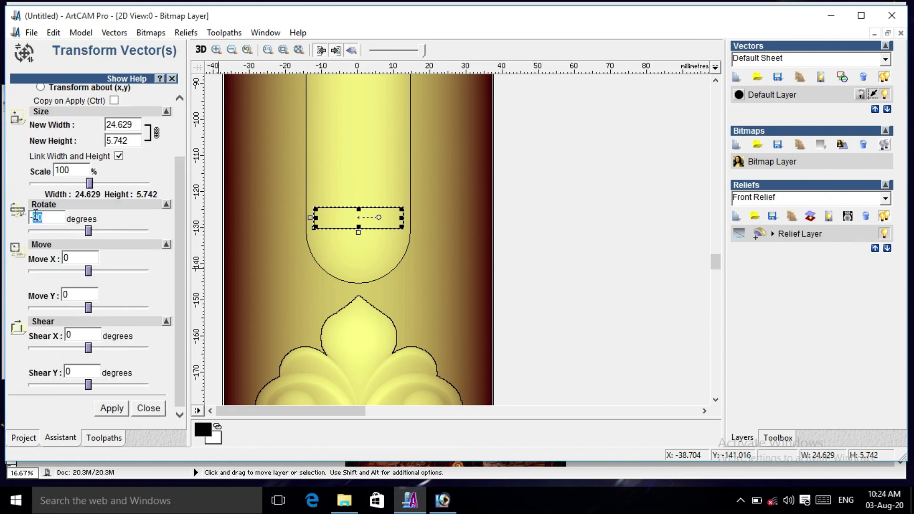
{"action": "type", "text": "-"}
{"action": "type", "text": "5"}
{"action": "left_click", "coordinate": [120, 409]}
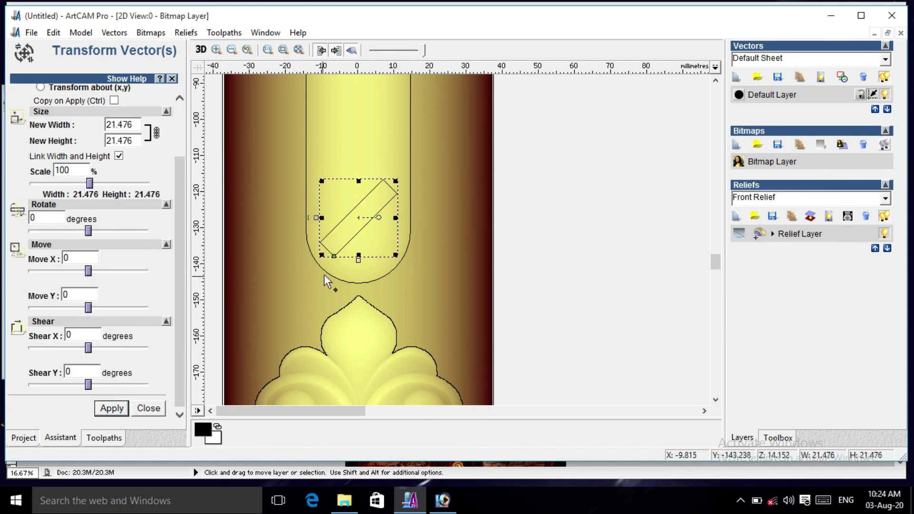
{"action": "mouse_move", "coordinate": [370, 218]}
{"action": "left_mouse_down"}
{"action": "mouse_move", "coordinate": [383, 222]}
{"action": "mouse_move", "coordinate": [371, 222]}
{"action": "left_mouse_up"}
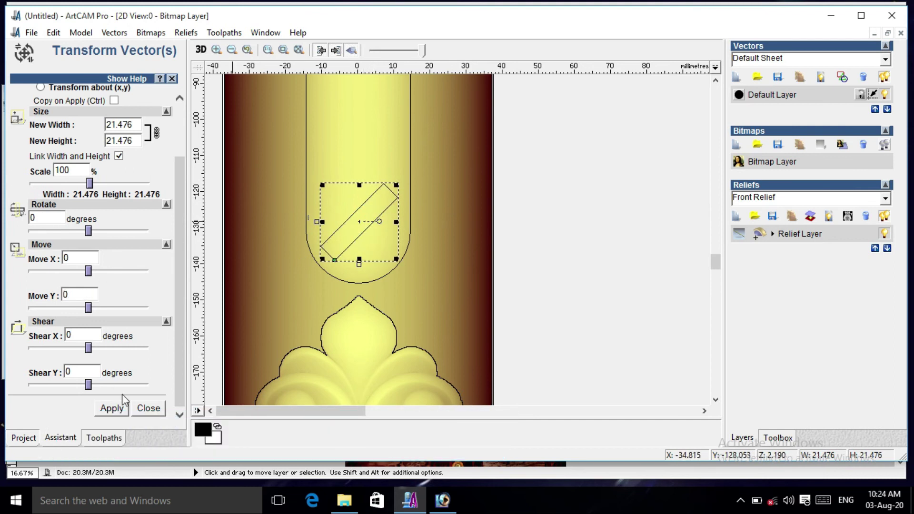
{"action": "left_click", "coordinate": [149, 408]}
- Block copy the slanted bar into 22 rows and one column with a 12 mm Y offset, and centre the copies in the page
{"action": "left_click", "coordinate": [52, 237]}
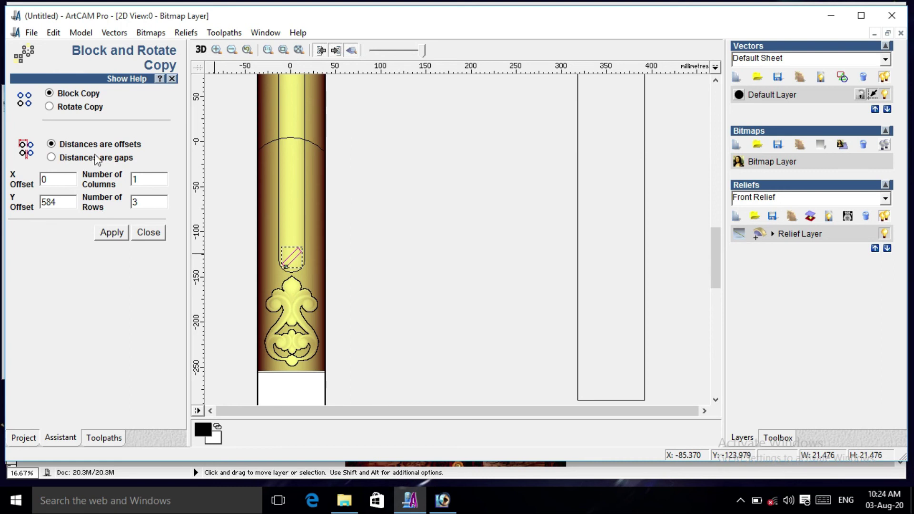
{"action": "scroll", "coordinate": [282, 249], "scroll_direction": "up", "scroll_amount": 2}
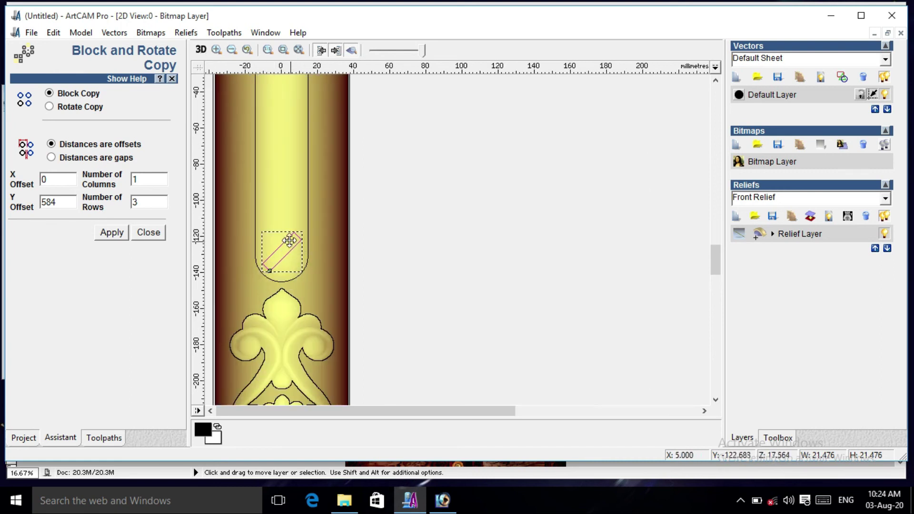
{"action": "double_click", "coordinate": [61, 202]}
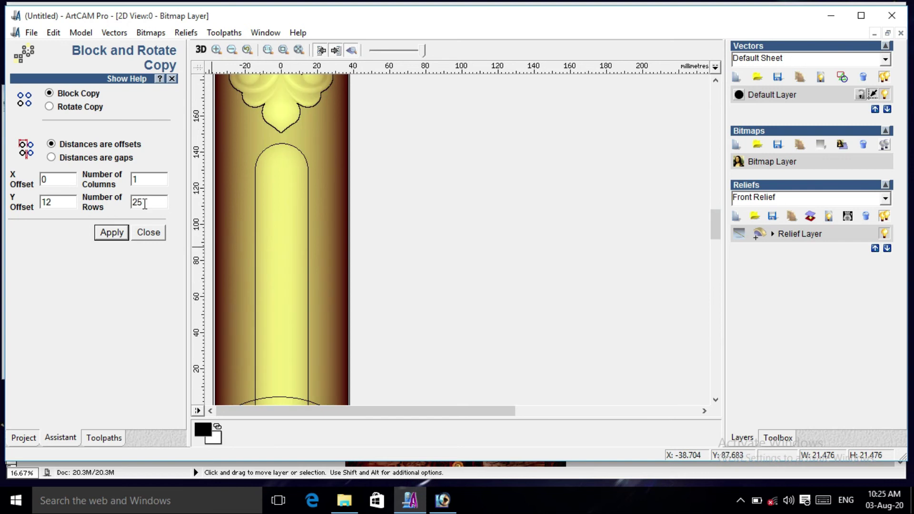
{"action": "double_click", "coordinate": [140, 202]}
{"action": "left_click", "coordinate": [111, 232]}
{"action": "scroll", "coordinate": [294, 226], "scroll_direction": "down", "scroll_amount": 2}
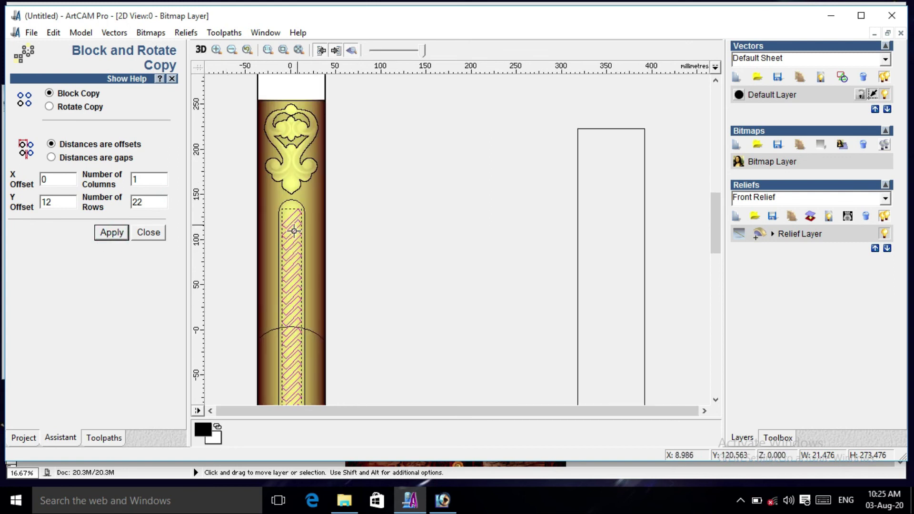
{"action": "left_click", "coordinate": [148, 232]}
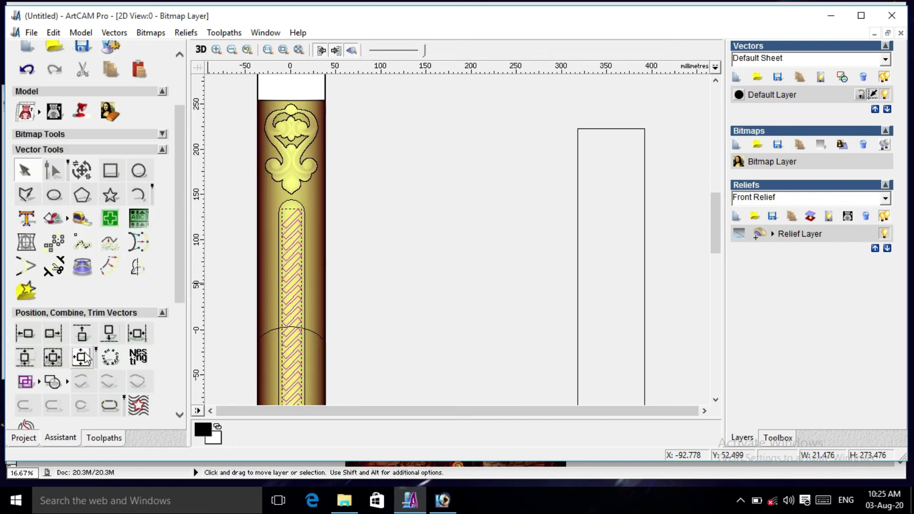
- Add a round relief profile to the slanted bars with start height 0, scaled to a height of 3.0 mm
{"action": "scroll", "coordinate": [247, 309], "scroll_direction": "down", "scroll_amount": 3}
{"action": "scroll", "coordinate": [401, 261], "scroll_direction": "up", "scroll_amount": 4}
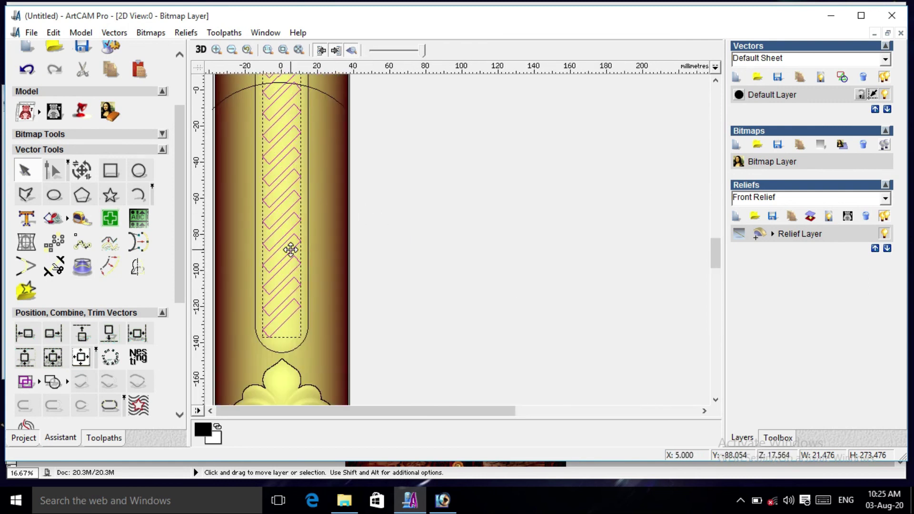
{"action": "double_click", "coordinate": [290, 249]}
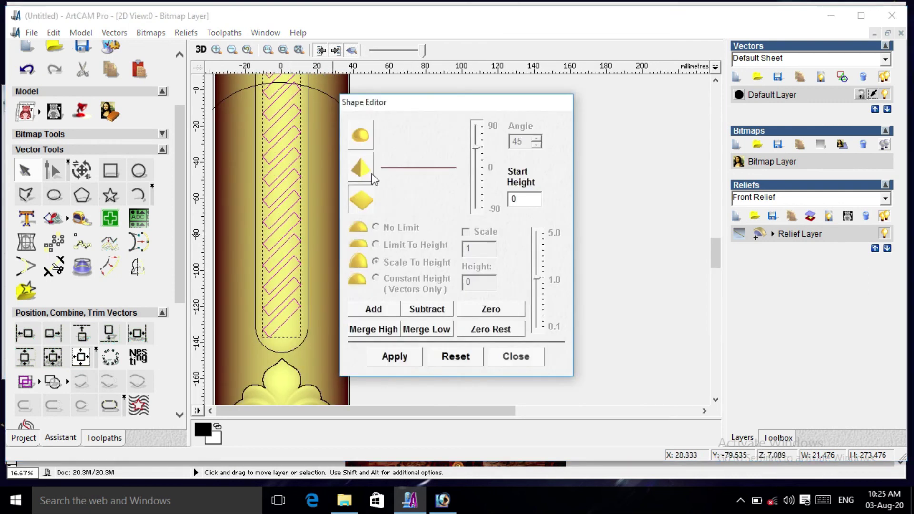
{"action": "left_click", "coordinate": [365, 139]}
{"action": "left_click", "coordinate": [377, 261]}
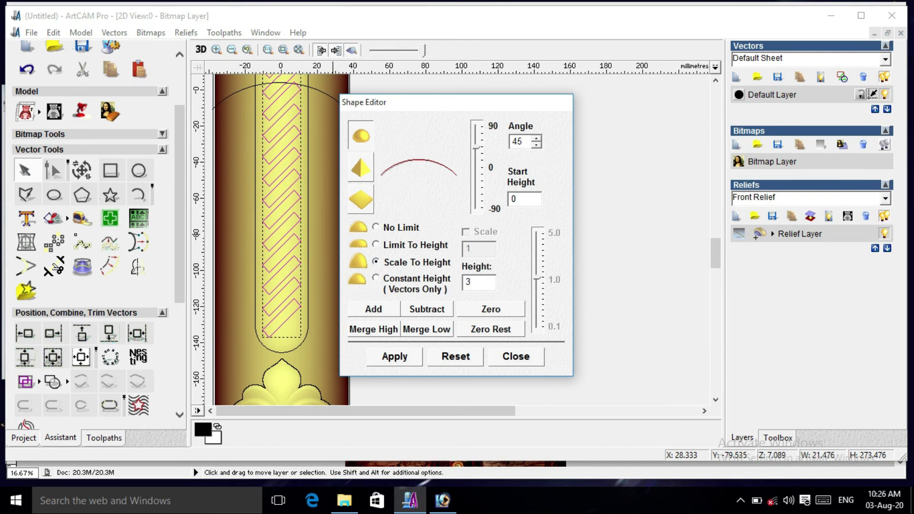
{"action": "left_click", "coordinate": [388, 310]}
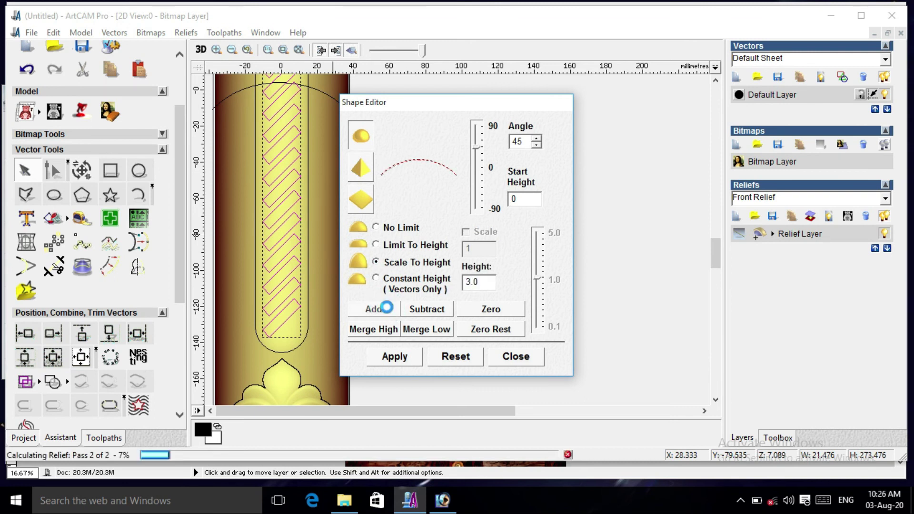
{"action": "left_click", "coordinate": [396, 358]}
{"action": "left_click", "coordinate": [523, 357]}
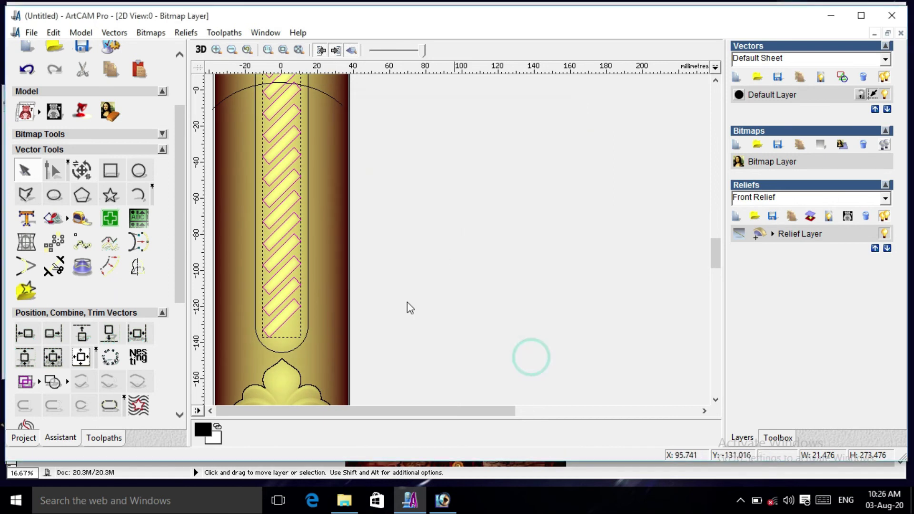
- Save the relief layer as 01.rlf on Local Disk (E:)
{"action": "scroll", "coordinate": [316, 231], "scroll_direction": "down", "scroll_amount": 2}
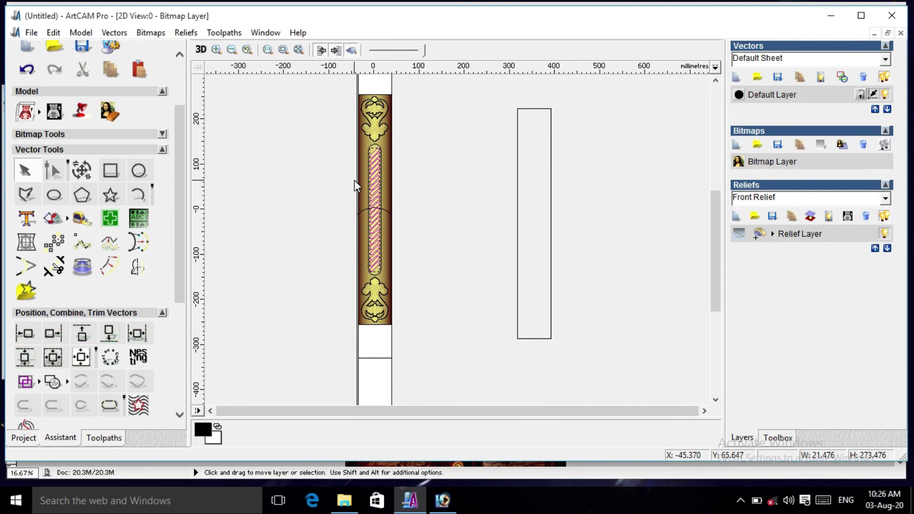
{"action": "scroll", "coordinate": [354, 179], "scroll_direction": "down", "scroll_amount": 1}
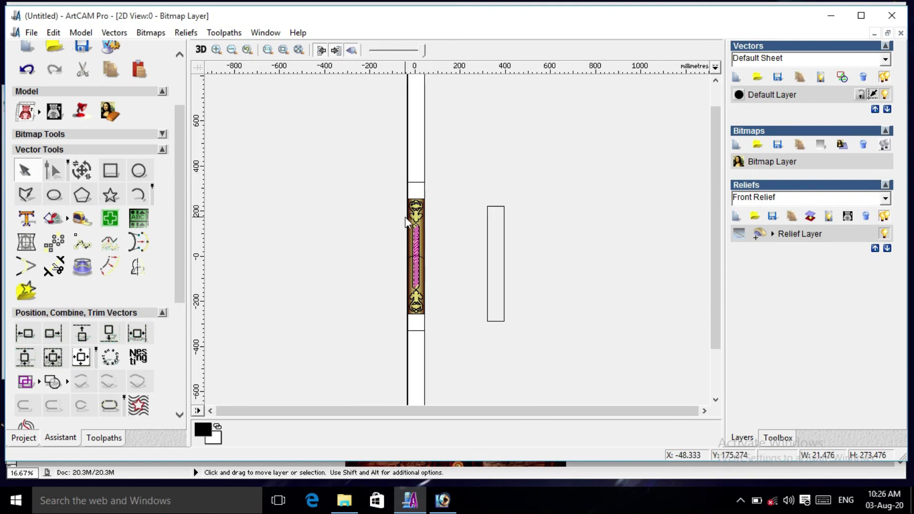
{"action": "scroll", "coordinate": [455, 211], "scroll_direction": "up", "scroll_amount": 1}
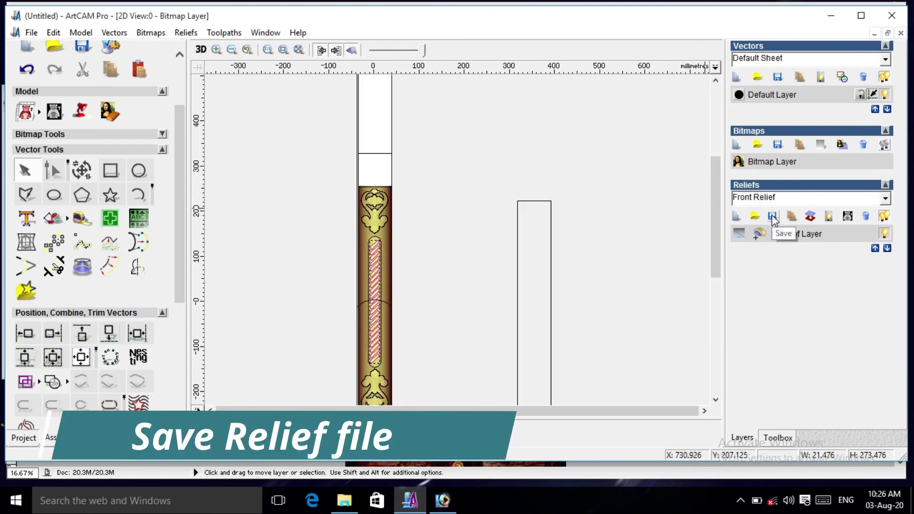
{"action": "left_click", "coordinate": [772, 220]}
{"action": "left_click", "coordinate": [419, 106]}
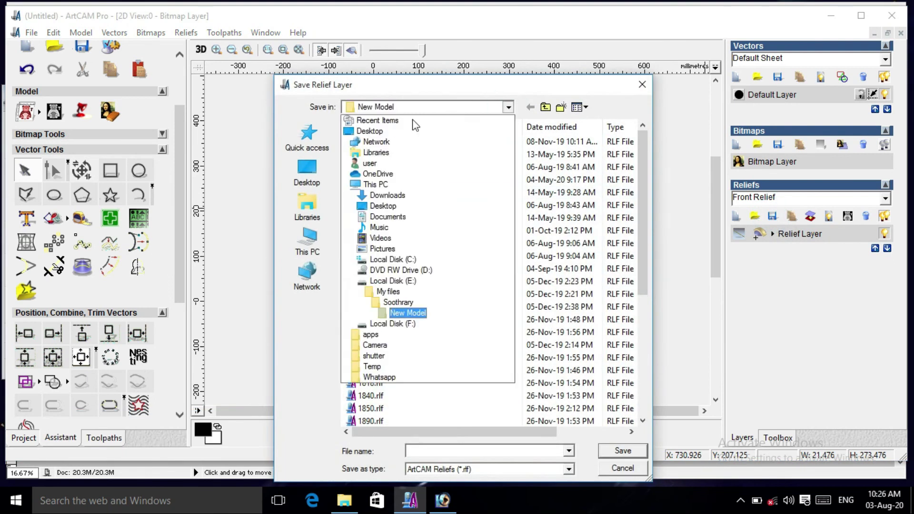
{"action": "left_click", "coordinate": [389, 281]}
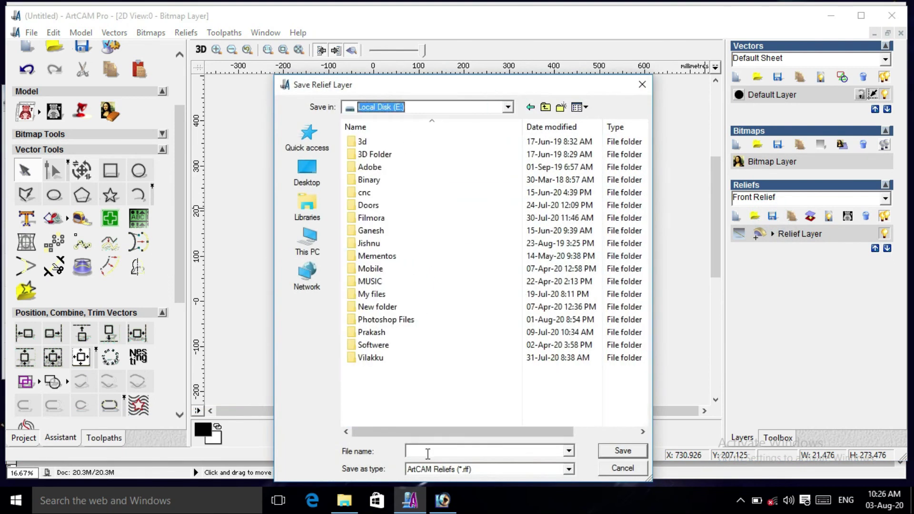
{"action": "left_click", "coordinate": [635, 451]}
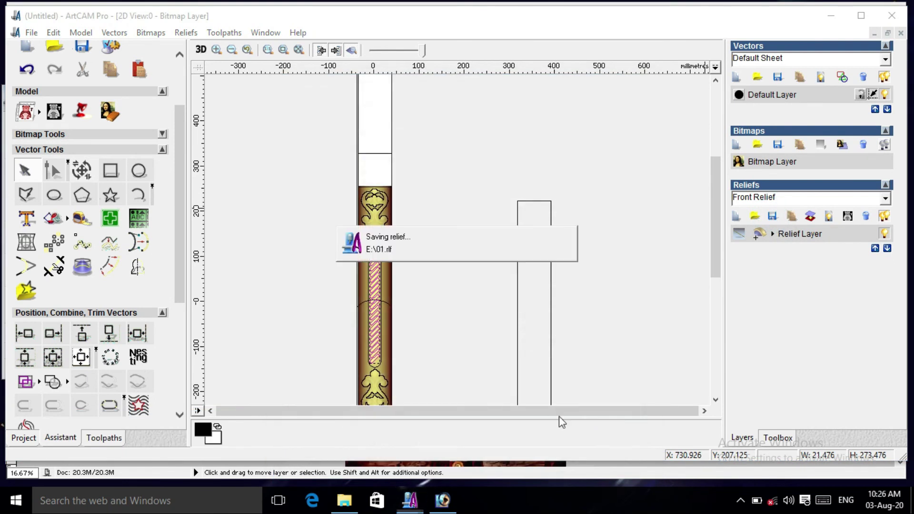
- Draw a rectangle about 222 × 625 mm around the decorated middle section and zero the relief inside it
{"action": "scroll", "coordinate": [518, 267], "scroll_direction": "down", "scroll_amount": 1}
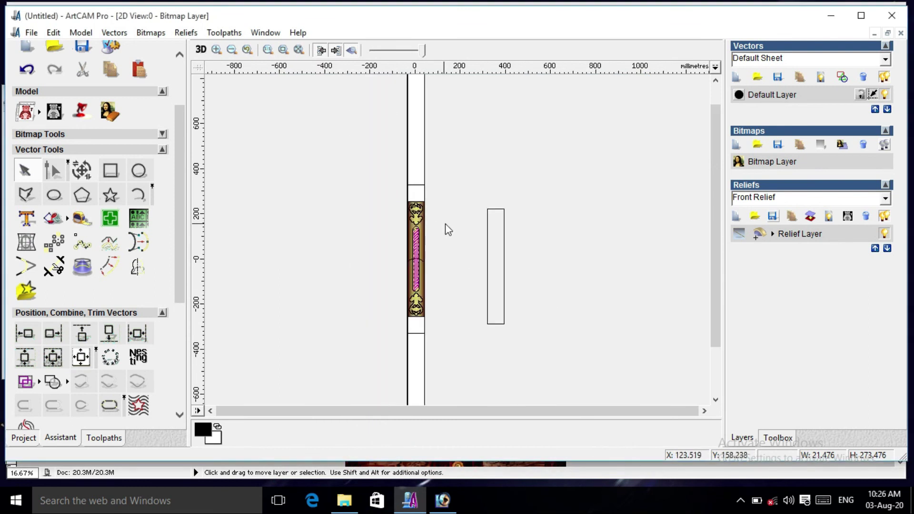
{"action": "left_click", "coordinate": [108, 171]}
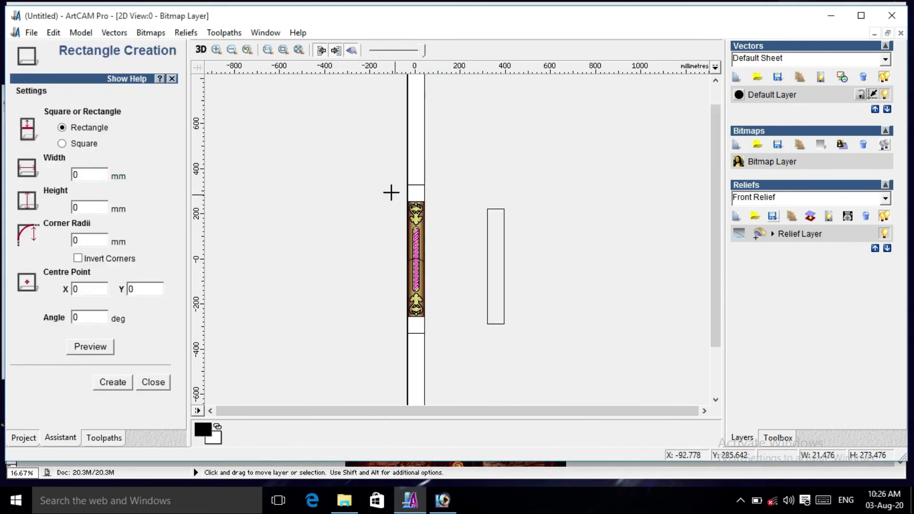
{"action": "left_click_drag", "start_coordinate": [391, 184], "coordinate": [442, 324]}
{"action": "double_click", "coordinate": [440, 321]}
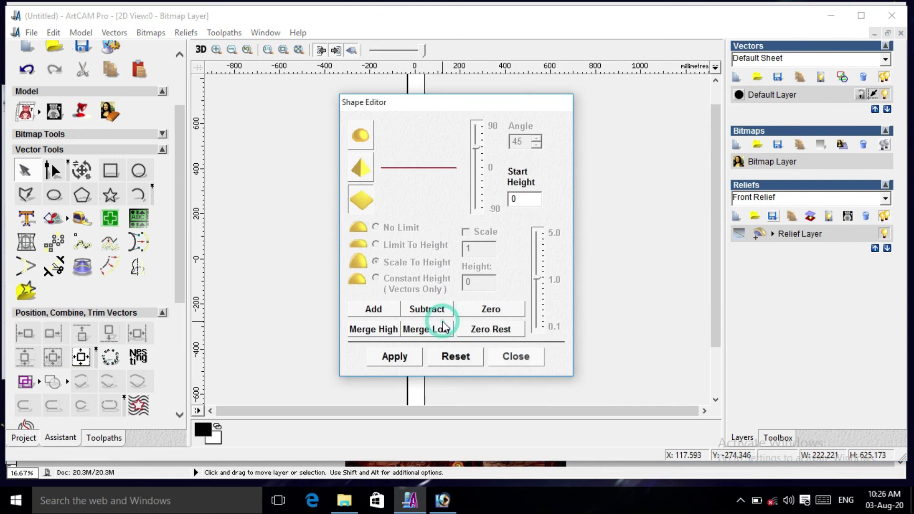
{"action": "left_click", "coordinate": [489, 308]}
{"action": "left_click", "coordinate": [414, 357]}
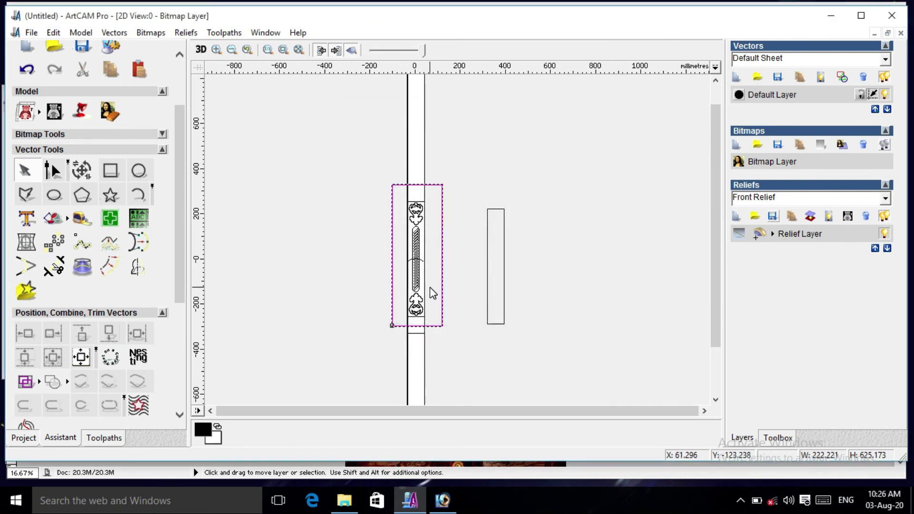
- Delete the large rectangle surrounding the middle section
{"action": "left_click", "coordinate": [424, 300]}
{"action": "scroll", "coordinate": [414, 310], "scroll_direction": "down", "scroll_amount": 2}
{"action": "scroll", "coordinate": [414, 310], "scroll_direction": "up", "scroll_amount": 2}
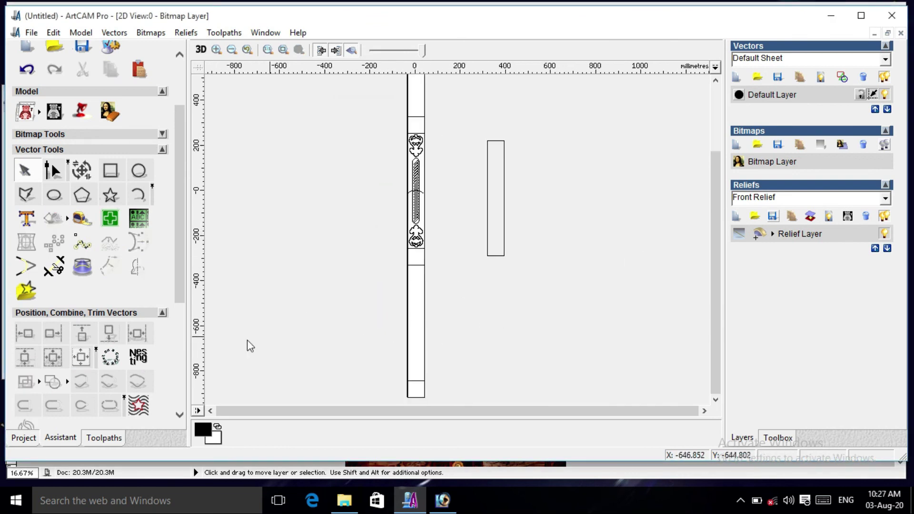
- Draw an open three-point polyline with a vertical side and a diagonal, about 68 × 71 mm, beside the decorated middle section
{"action": "scroll", "coordinate": [181, 270], "scroll_direction": "down", "scroll_amount": 2}
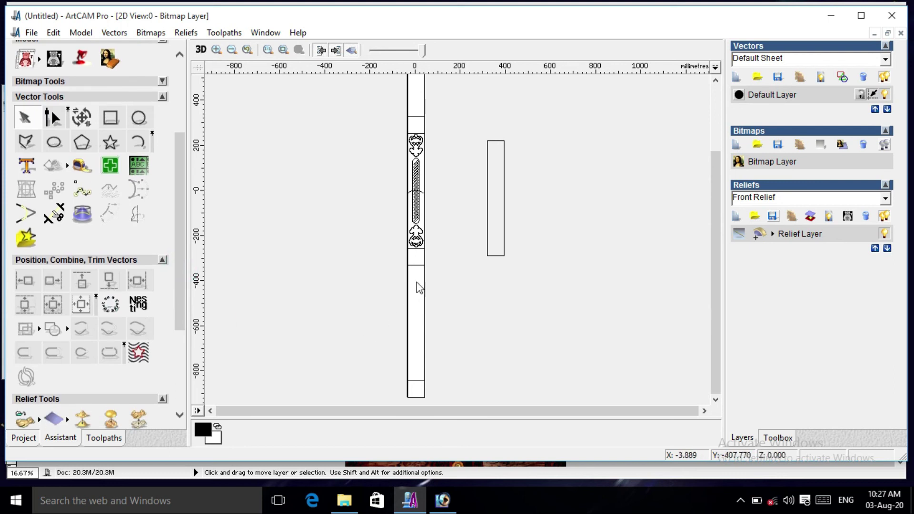
{"action": "scroll", "coordinate": [391, 402], "scroll_direction": "up", "scroll_amount": 2}
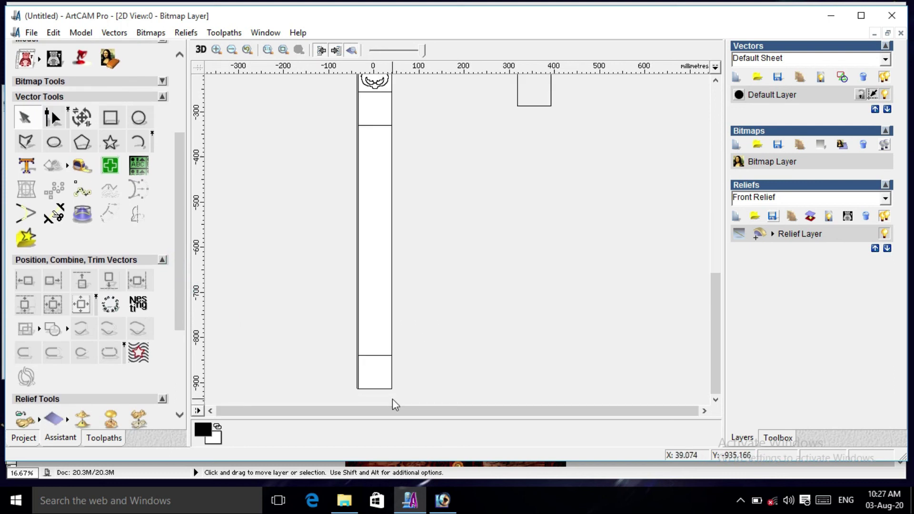
{"action": "left_click", "coordinate": [383, 356]}
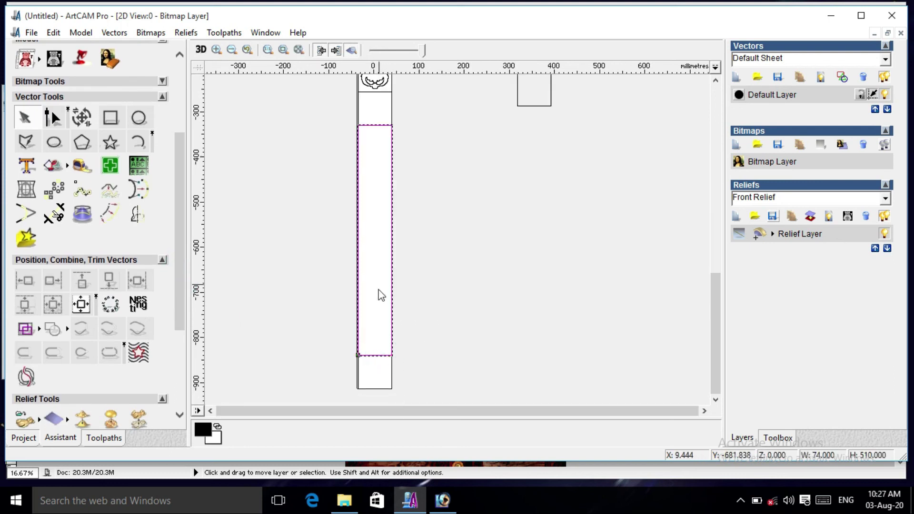
{"action": "left_click", "coordinate": [338, 347]}
{"action": "left_click_drag", "start_coordinate": [337, 343], "coordinate": [419, 403]}
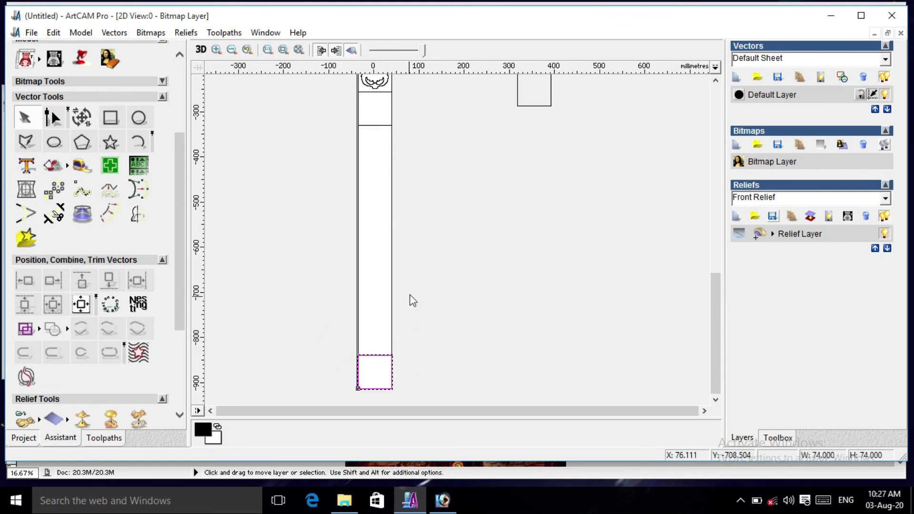
{"action": "scroll", "coordinate": [454, 400], "scroll_direction": "down", "scroll_amount": 2}
{"action": "left_click", "coordinate": [26, 142]}
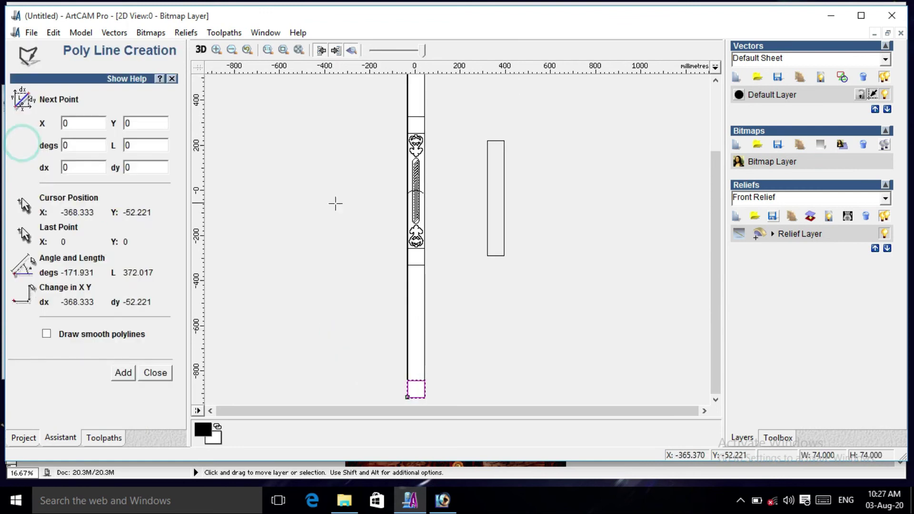
{"action": "left_click", "coordinate": [379, 219]}
{"action": "left_click", "coordinate": [379, 203]}
{"action": "left_click", "coordinate": [394, 218]}
{"action": "key", "text": "Escape"}
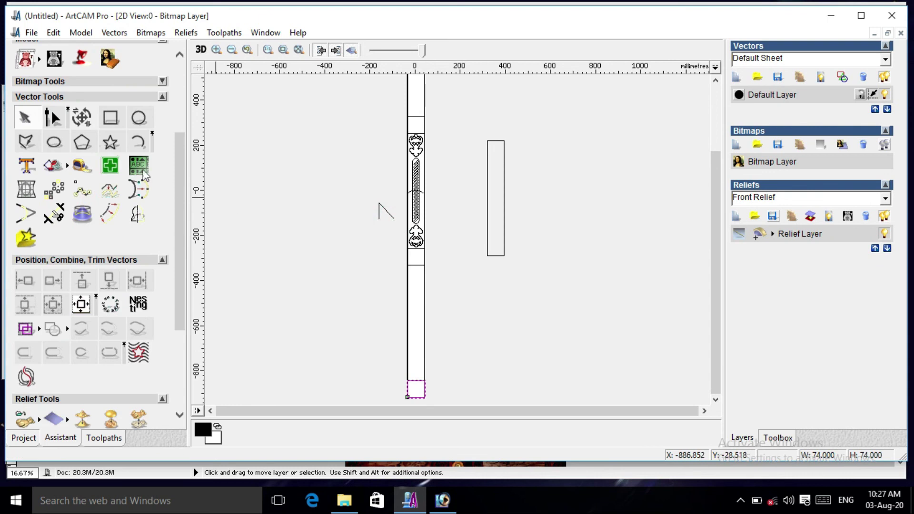
- Convert the polyline's diagonal span into an outward-bulging arc with node editing
{"action": "left_click", "coordinate": [60, 120]}
{"action": "scroll", "coordinate": [383, 210], "scroll_direction": "up", "scroll_amount": 3}
{"action": "right_click", "coordinate": [248, 271]}
{"action": "left_click", "coordinate": [371, 246]}
{"action": "scroll", "coordinate": [357, 236], "scroll_direction": "down", "scroll_amount": 1}
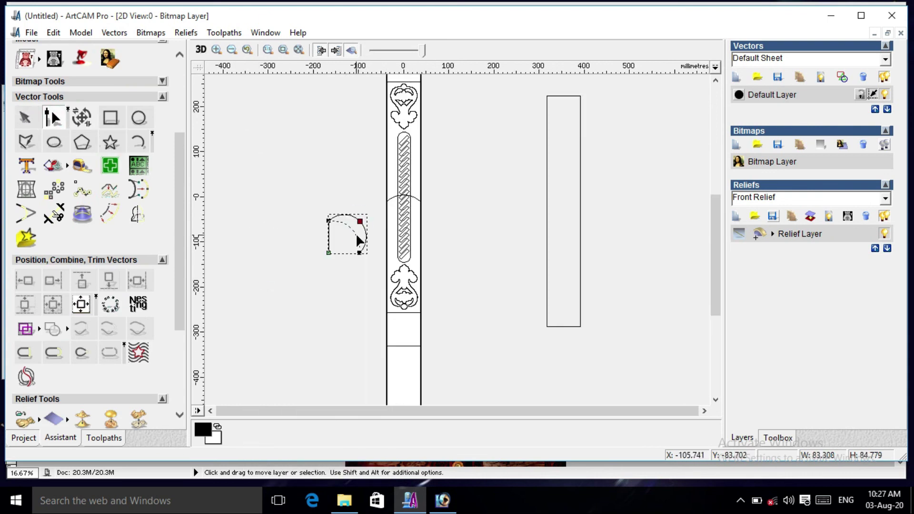
- Unlink the arc profile's width and height and resize it to 15 × 15 mm
{"action": "left_click", "coordinate": [84, 121]}
{"action": "left_click", "coordinate": [119, 224]}
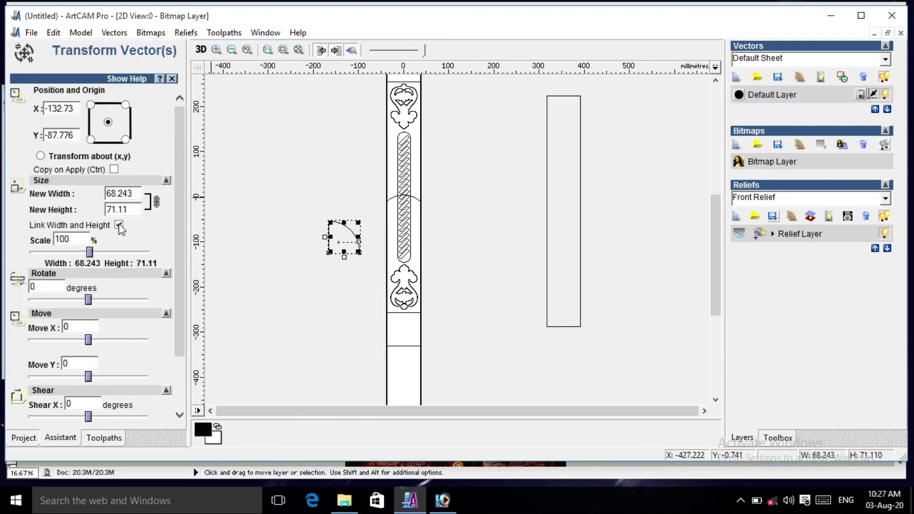
{"action": "double_click", "coordinate": [164, 196]}
{"action": "type", "text": "15"}
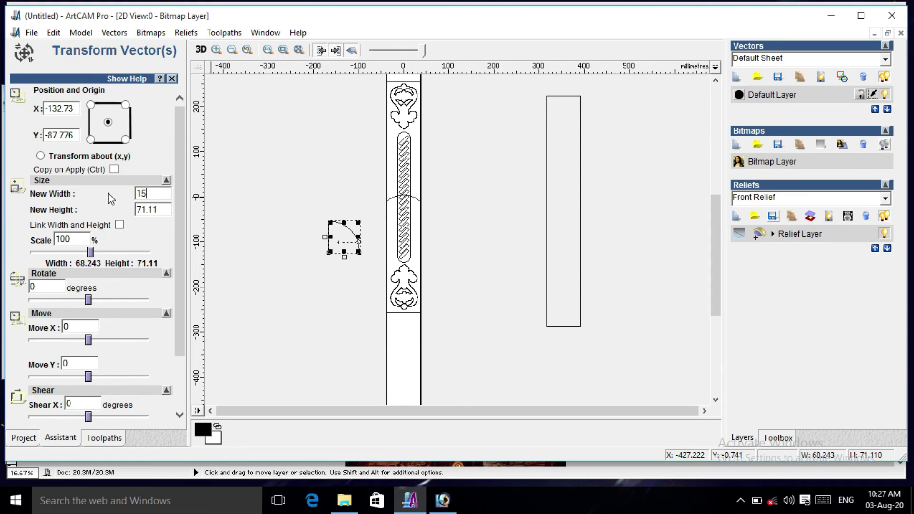
{"action": "key", "text": "Tab"}
{"action": "type", "text": "15"}
{"action": "left_click_drag", "start_coordinate": [177, 217], "coordinate": [183, 327]}
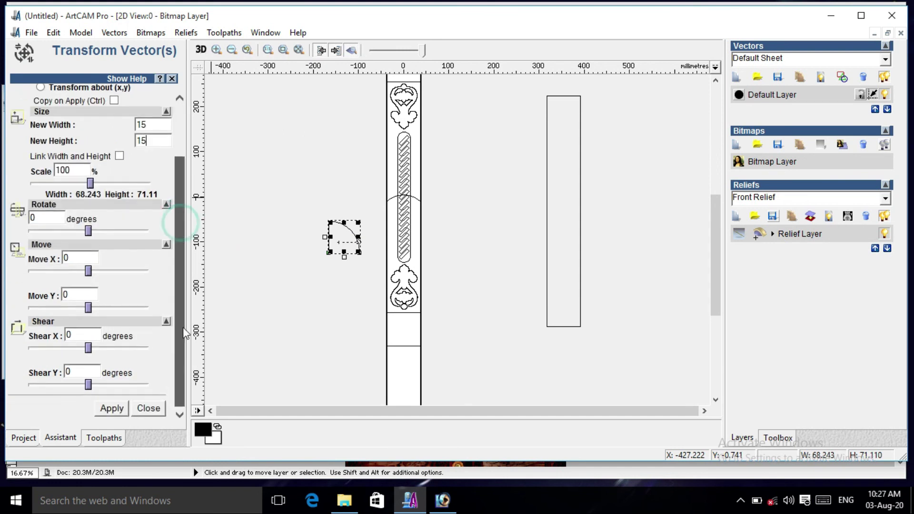
{"action": "left_click", "coordinate": [111, 408]}
- Select the four 74 mm squares along the strip and start an Extrude with them as drive curves
{"action": "scroll", "coordinate": [466, 344], "scroll_direction": "down", "scroll_amount": 2}
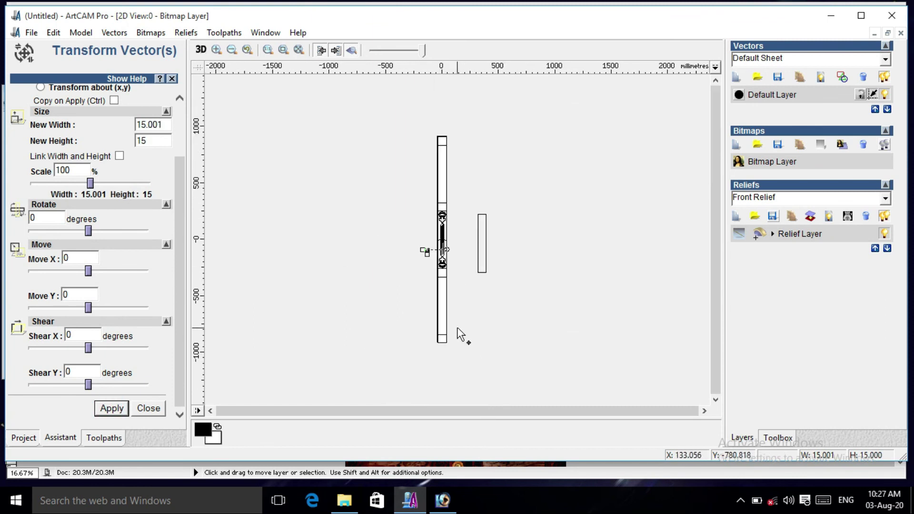
{"action": "left_click_drag", "start_coordinate": [429, 323], "coordinate": [482, 355]}
{"action": "left_click_drag", "start_coordinate": [460, 284], "coordinate": [431, 137]}
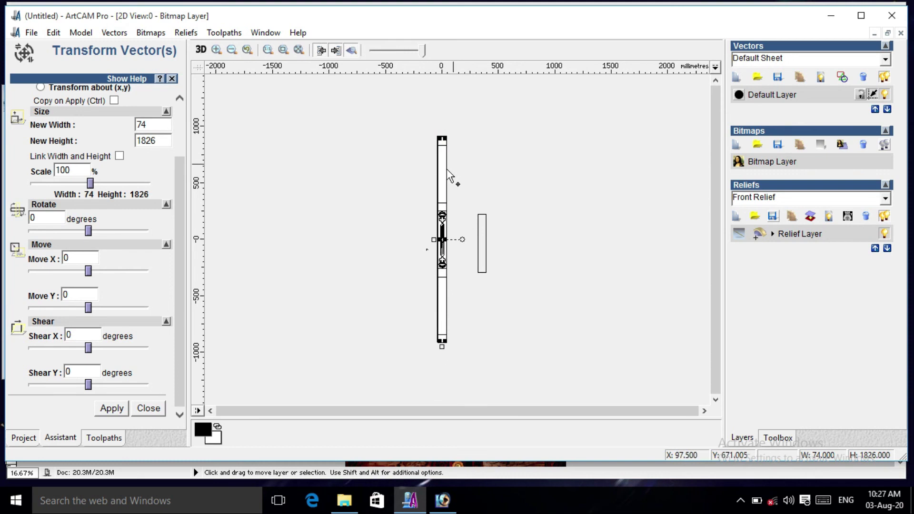
{"action": "left_click", "coordinate": [172, 79]}
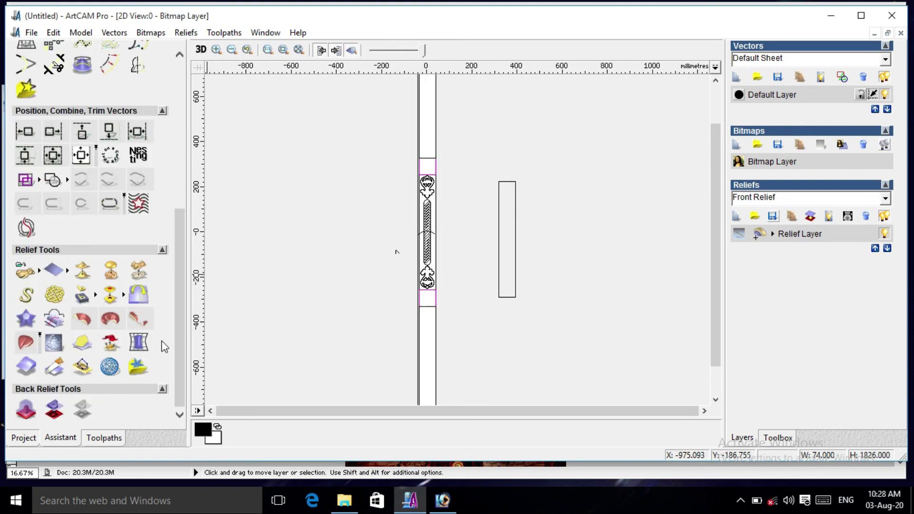
{"action": "left_click", "coordinate": [87, 321]}
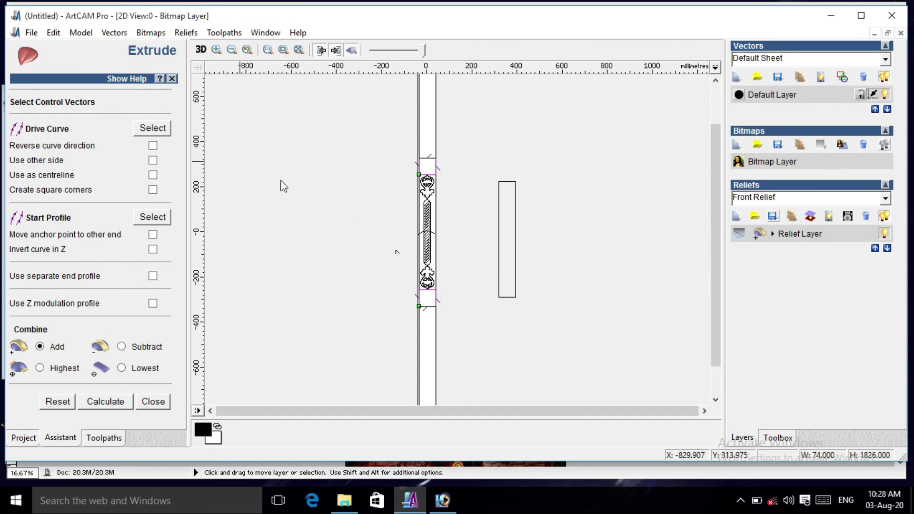
- Use the small arc profile as the start profile and calculate the extrusion around the squares in Add mode
{"action": "left_click_drag", "start_coordinate": [379, 236], "coordinate": [406, 268]}
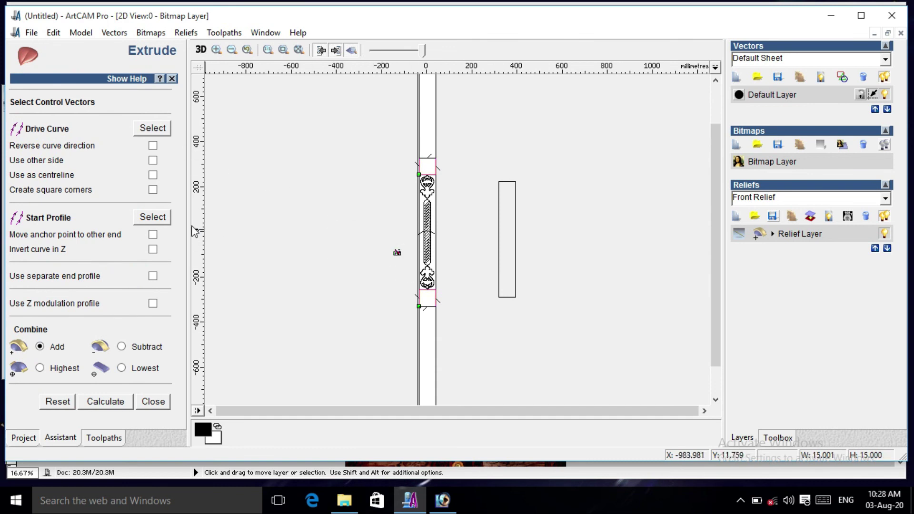
{"action": "left_click", "coordinate": [164, 218]}
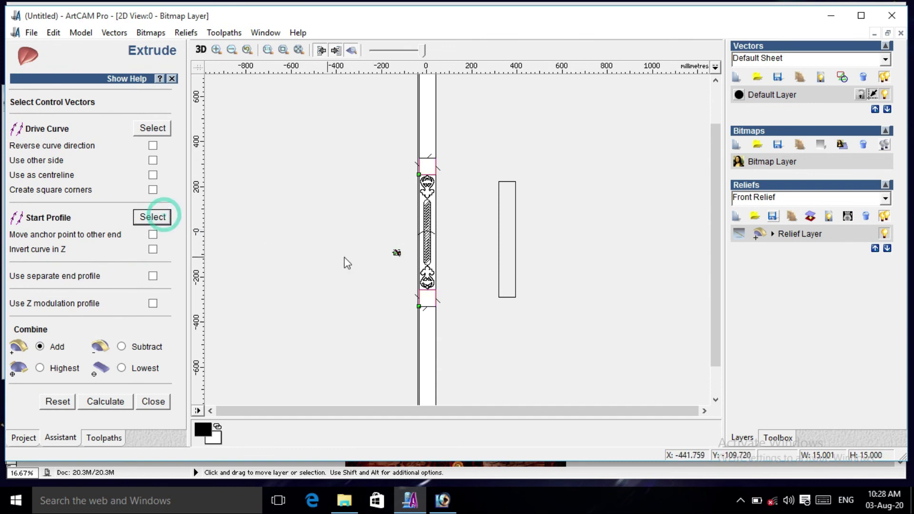
{"action": "left_click", "coordinate": [116, 401]}
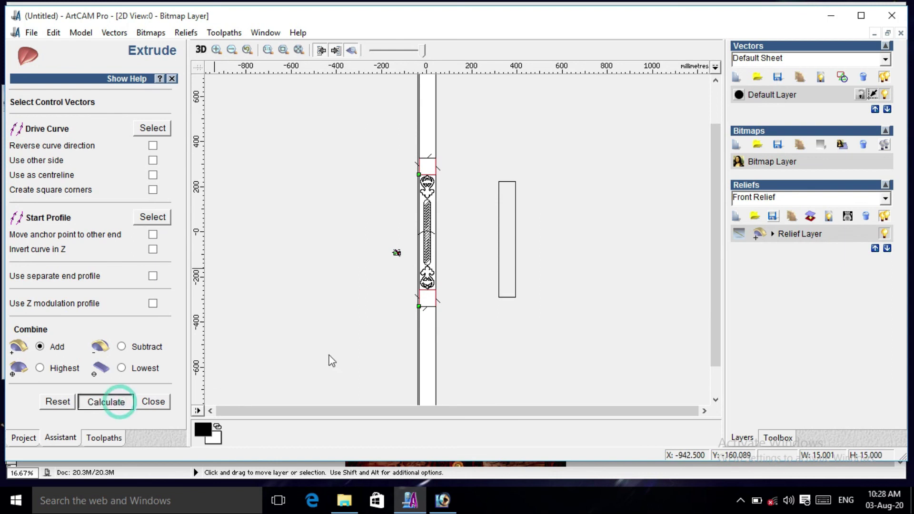
{"action": "left_click", "coordinate": [435, 305]}
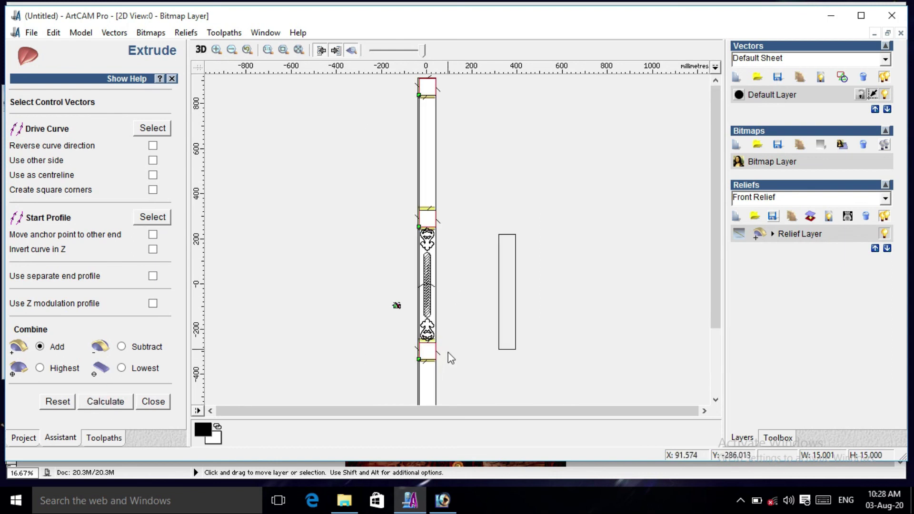
{"action": "scroll", "coordinate": [448, 352], "scroll_direction": "down", "scroll_amount": 2}
{"action": "scroll", "coordinate": [408, 316], "scroll_direction": "up", "scroll_amount": 2}
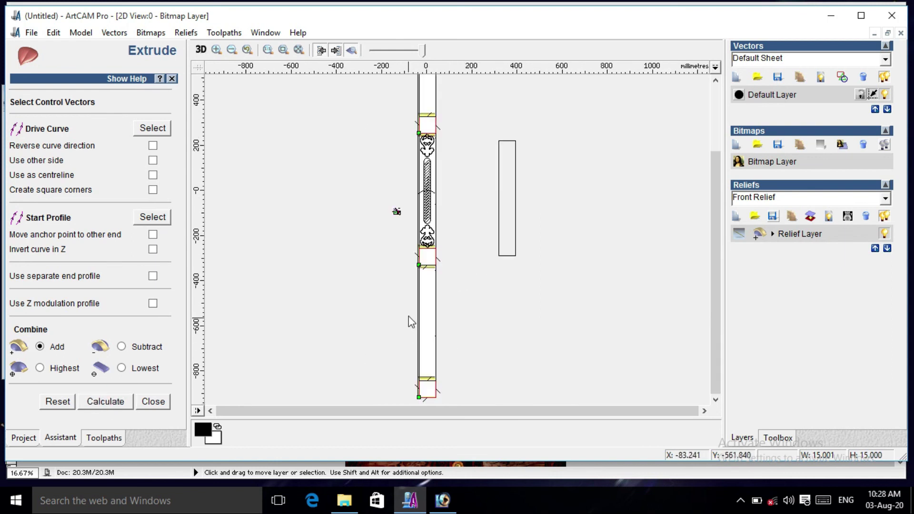
{"action": "left_click", "coordinate": [153, 401]}
- Centre the loose 74 × 510 mm rectangle on the strip and load 01.rlf from Local Disk (E:) for relief pasting
{"action": "left_click", "coordinate": [498, 186]}
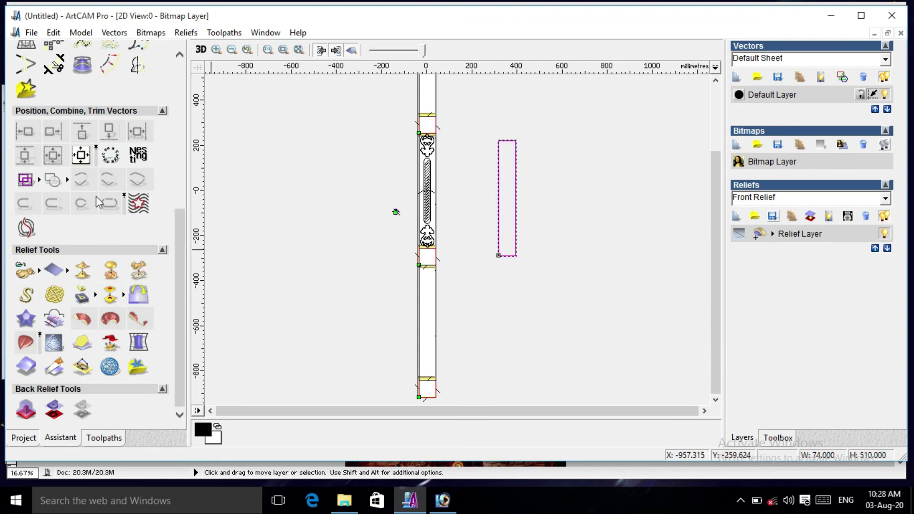
{"action": "left_click", "coordinate": [82, 158]}
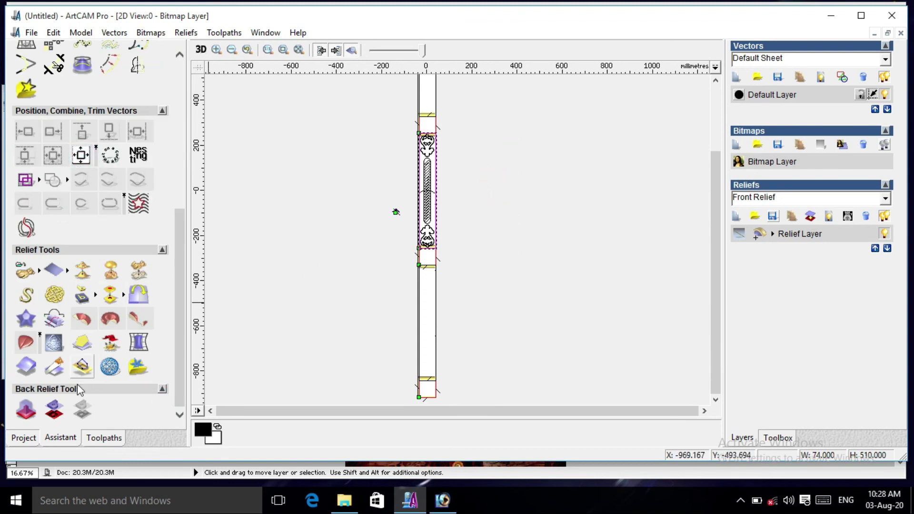
{"action": "left_click", "coordinate": [24, 271]}
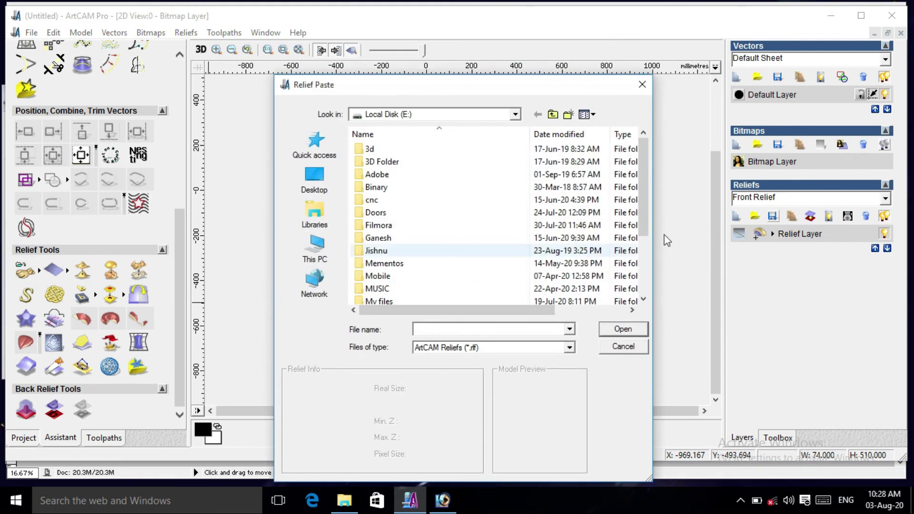
{"action": "left_click_drag", "start_coordinate": [647, 201], "coordinate": [649, 274]}
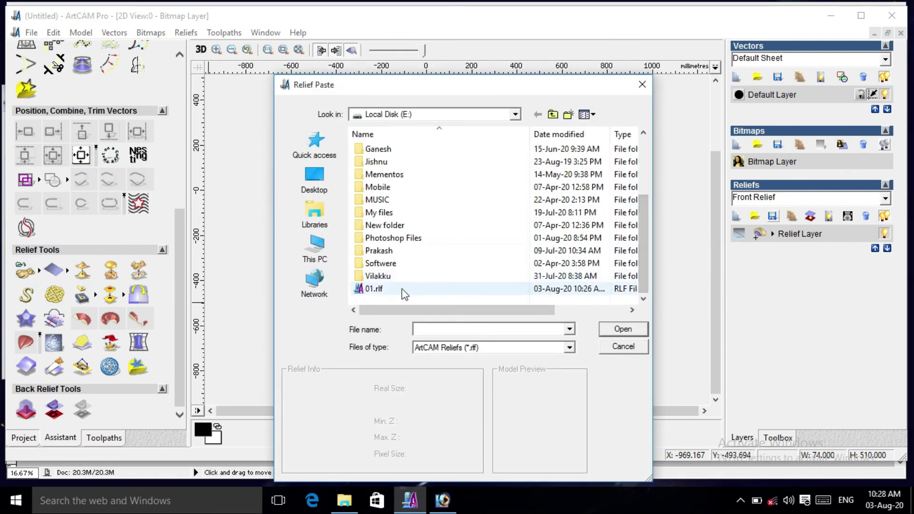
{"action": "left_click", "coordinate": [375, 289]}
{"action": "left_click", "coordinate": [622, 329]}
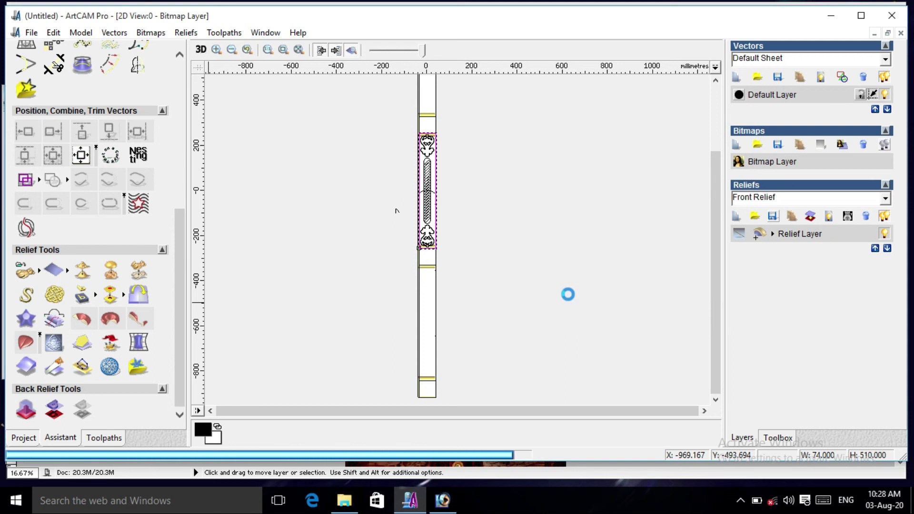
- Move the relief clipart down into the lower long section, aligning its upper edge with the lower edge of the square above
{"action": "key", "text": "Down"}
{"action": "key", "text": "Down"}
{"action": "key", "text": "Down"}
{"action": "key", "text": "Down"}
{"action": "key", "text": "Down"}
{"action": "key", "text": "Down"}
{"action": "key", "text": "Down"}
{"action": "key", "text": "Down"}
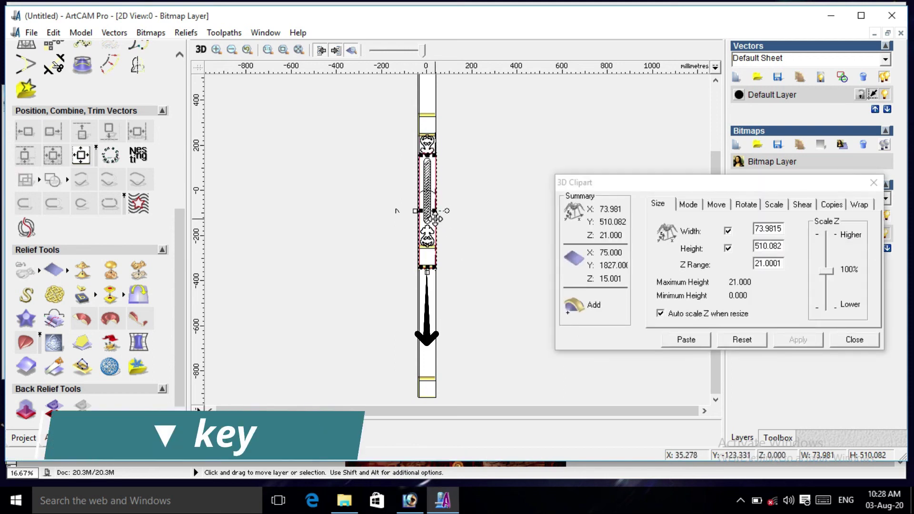
{"action": "key", "text": "Down"}
{"action": "key", "text": "Down"}
{"action": "key", "text": "Down"}
{"action": "key", "text": "Down"}
{"action": "key", "text": "Down"}
{"action": "key", "text": "Down"}
{"action": "key", "text": "Down"}
{"action": "key", "text": "Down"}
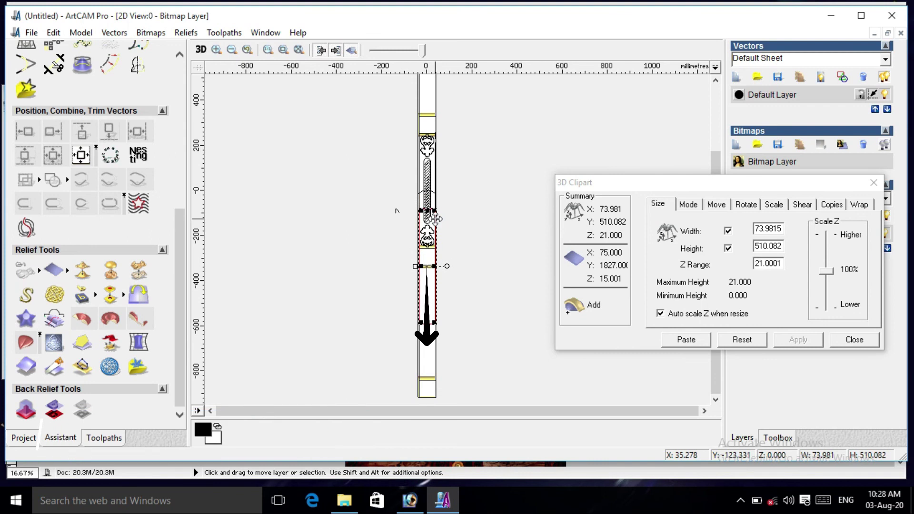
{"action": "key", "text": "Down"}
{"action": "key", "text": "Down"}
{"action": "key", "text": "Down"}
{"action": "key", "text": "Down"}
{"action": "key", "text": "Down"}
{"action": "key", "text": "Down"}
{"action": "key", "text": "Down"}
{"action": "key", "text": "Down"}
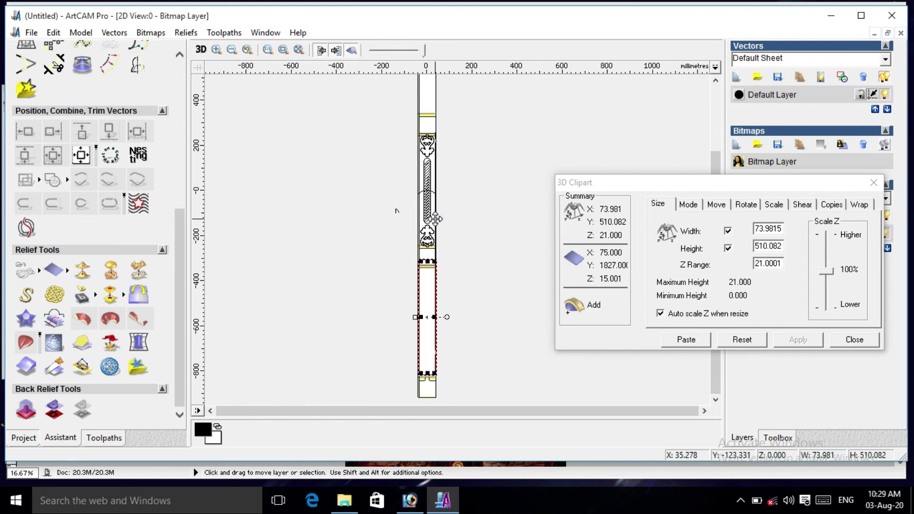
{"action": "scroll", "coordinate": [501, 302], "scroll_direction": "up", "scroll_amount": 4}
{"action": "left_click_drag", "start_coordinate": [501, 302], "coordinate": [484, 240]}
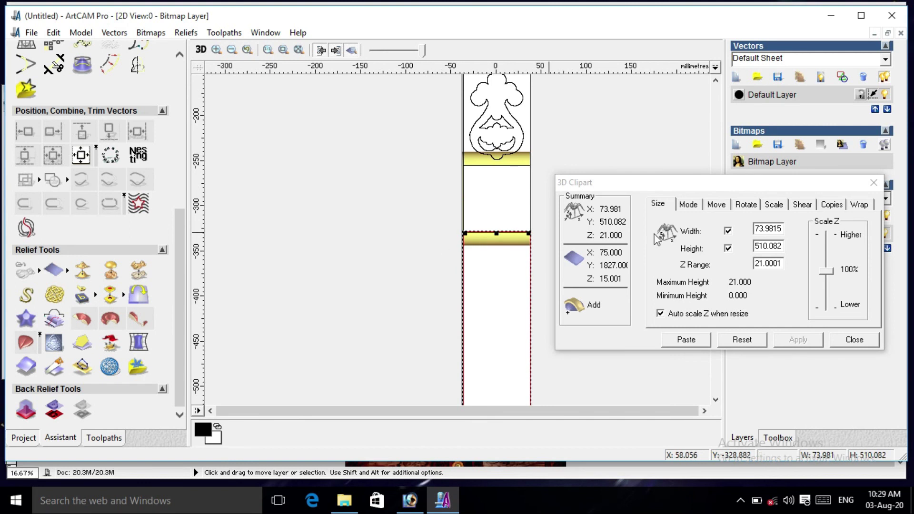
- Set the relief clipart's paste mode to Merge Highest and apply a Z range of 15
{"action": "left_click", "coordinate": [688, 204]}
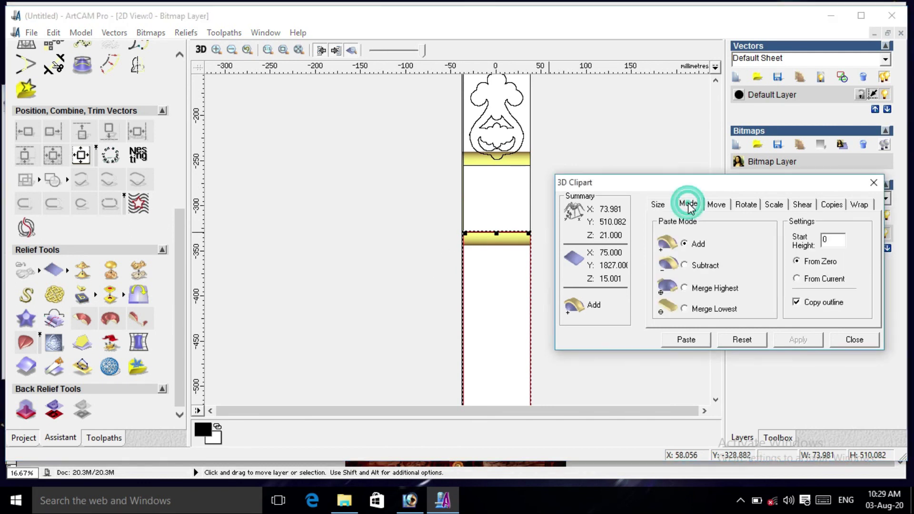
{"action": "left_click", "coordinate": [686, 287]}
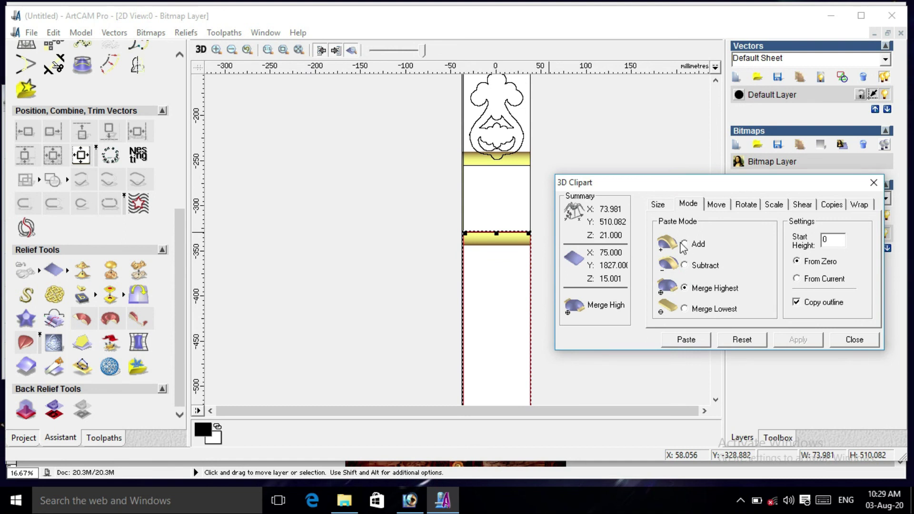
{"action": "left_click", "coordinate": [663, 208]}
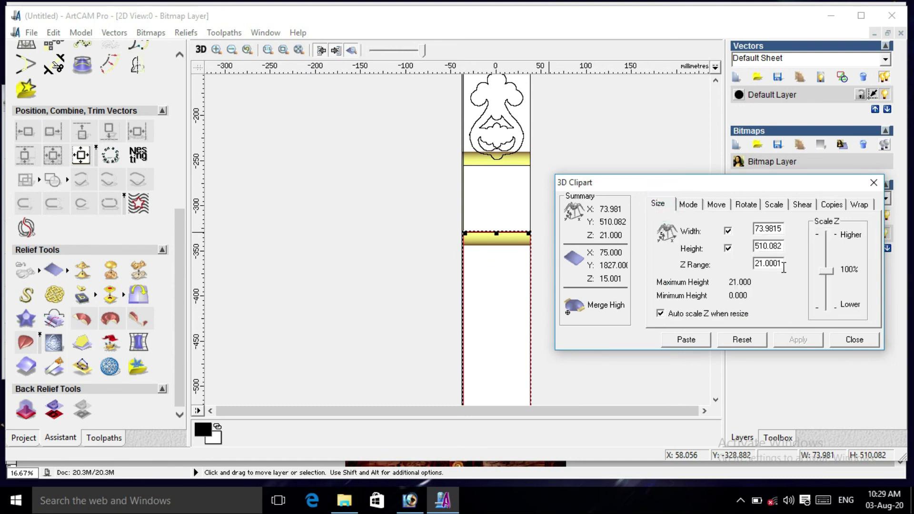
{"action": "left_click_drag", "start_coordinate": [781, 264], "coordinate": [747, 259]}
{"action": "type", "text": "15"}
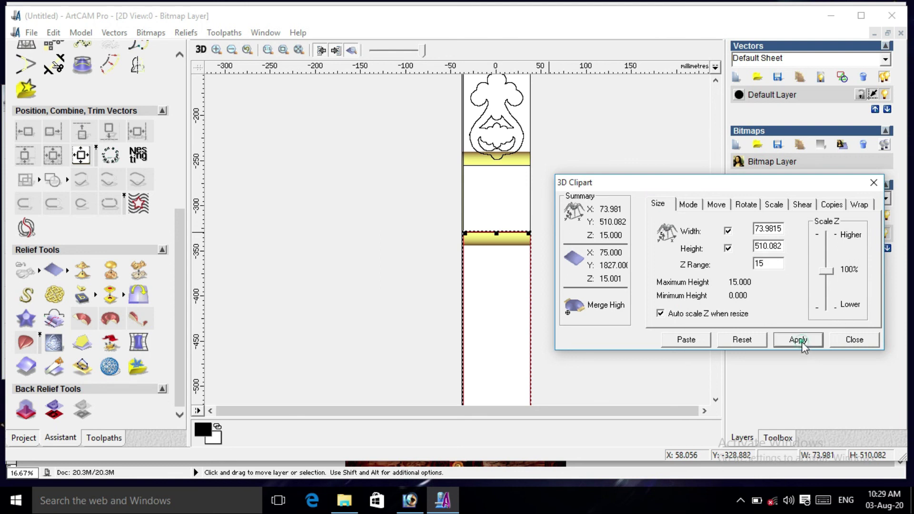
{"action": "left_click", "coordinate": [801, 340]}
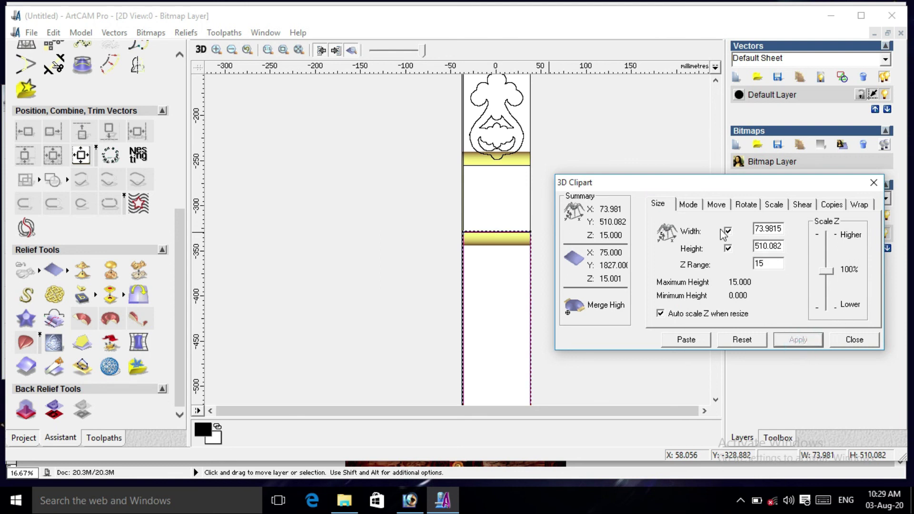
- Paste the relief clipart as linear copies in 1 column and 3 rows with a Y distance of 600
{"action": "left_click", "coordinate": [833, 205]}
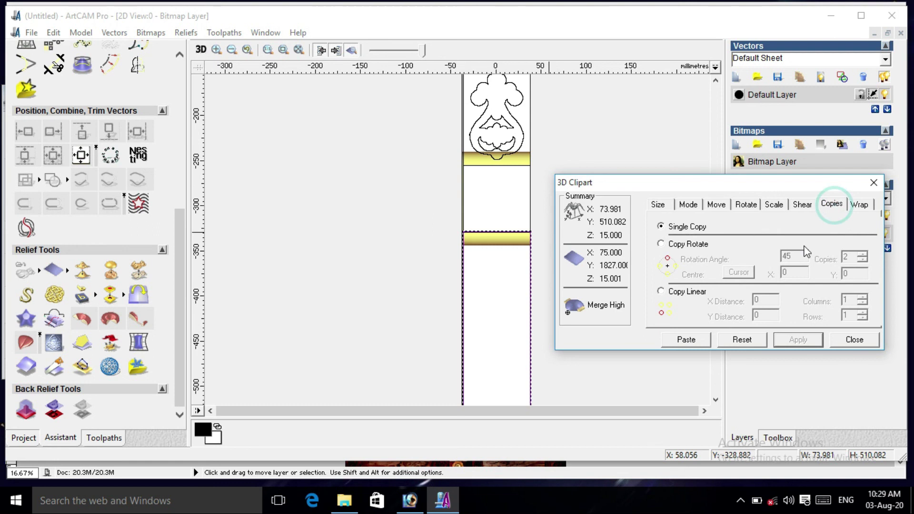
{"action": "left_click", "coordinate": [660, 291]}
{"action": "double_click", "coordinate": [761, 315]}
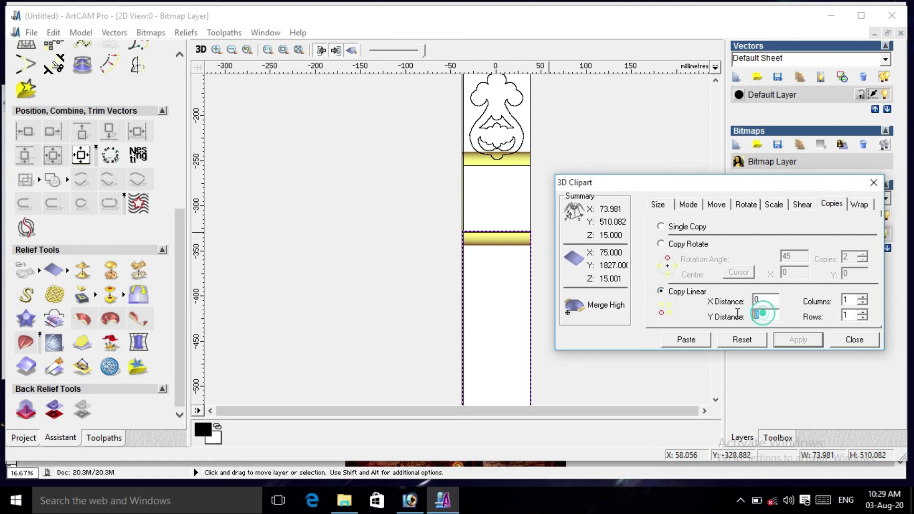
{"action": "type", "text": "600"}
{"action": "left_click", "coordinate": [692, 339]}
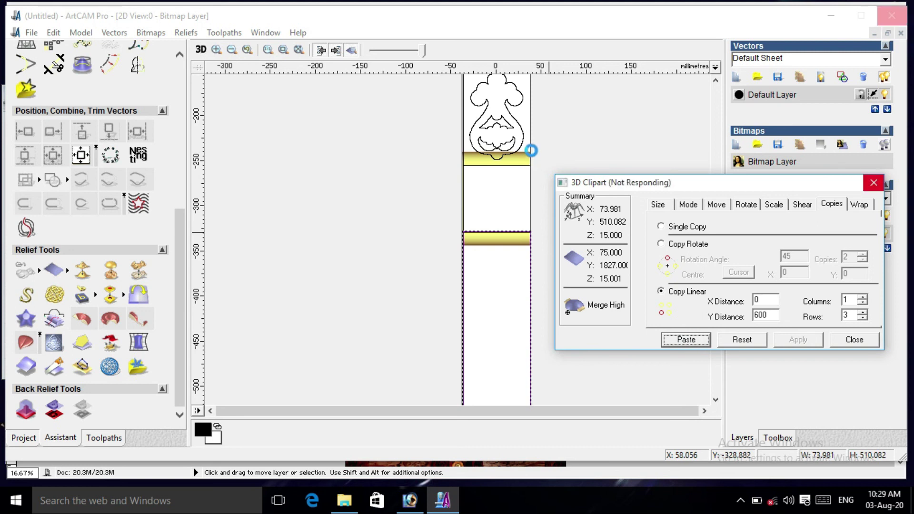
{"action": "scroll", "coordinate": [476, 190], "scroll_direction": "down", "scroll_amount": 3}
{"action": "scroll", "coordinate": [502, 147], "scroll_direction": "up", "scroll_amount": 3}
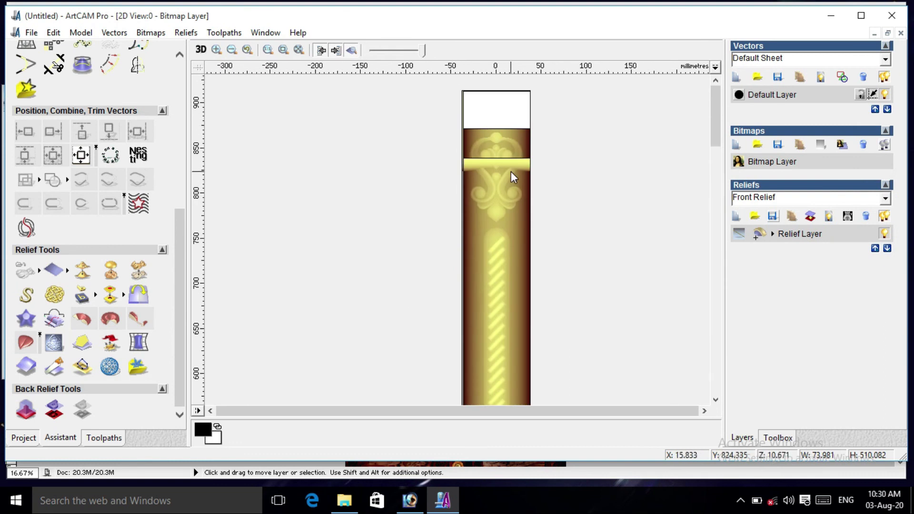
- Undo the last paste and paste the three linear copies again with a Y distance of 584, then close the clipart settings
{"action": "key", "text": "ctrl+z"}
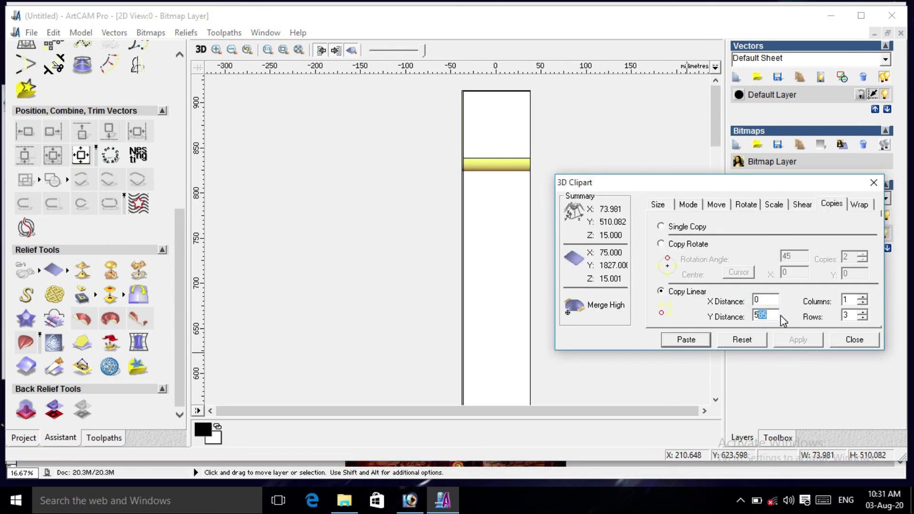
{"action": "type", "text": "84"}
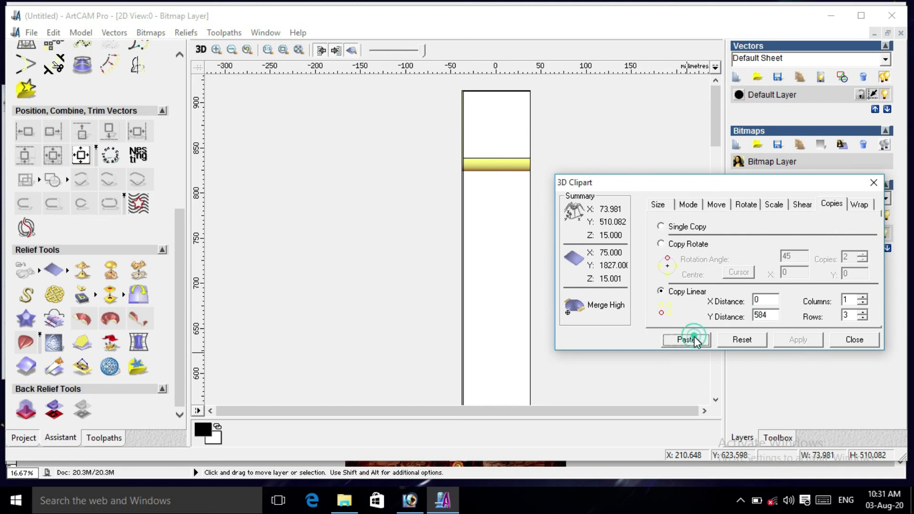
{"action": "left_click", "coordinate": [692, 338]}
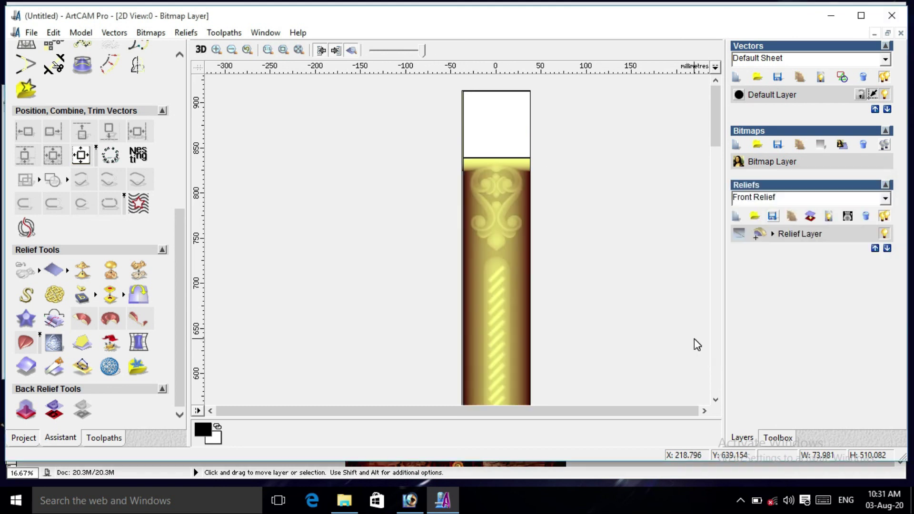
{"action": "left_click", "coordinate": [854, 340]}
- Select the boundary rectangles around the long relief sections and start a Machine Relief toolpath limited to the selected vector
{"action": "scroll", "coordinate": [557, 240], "scroll_direction": "down", "scroll_amount": 2}
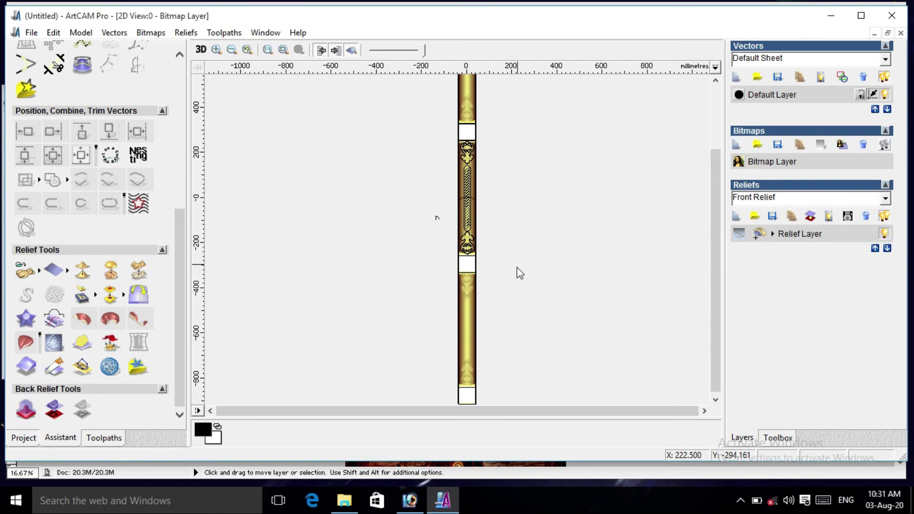
{"action": "scroll", "coordinate": [497, 283], "scroll_direction": "up", "scroll_amount": 1}
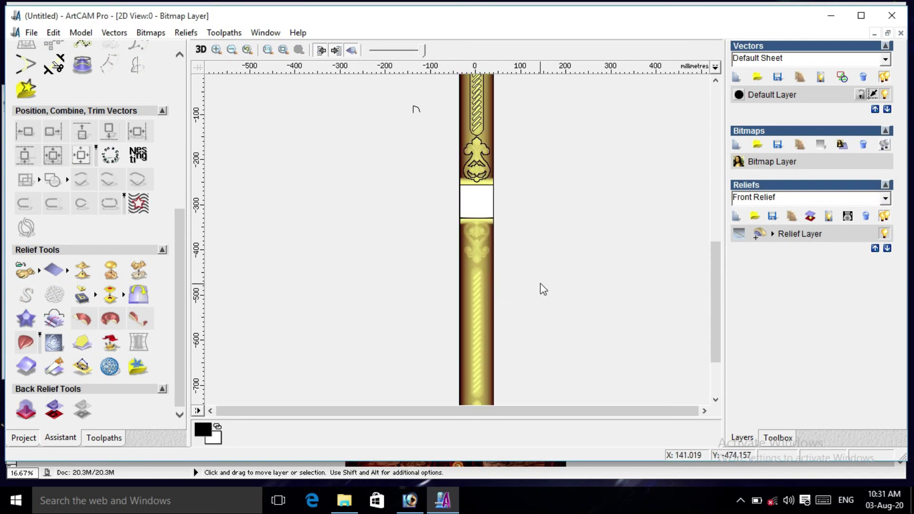
{"action": "scroll", "coordinate": [482, 263], "scroll_direction": "down", "scroll_amount": 1}
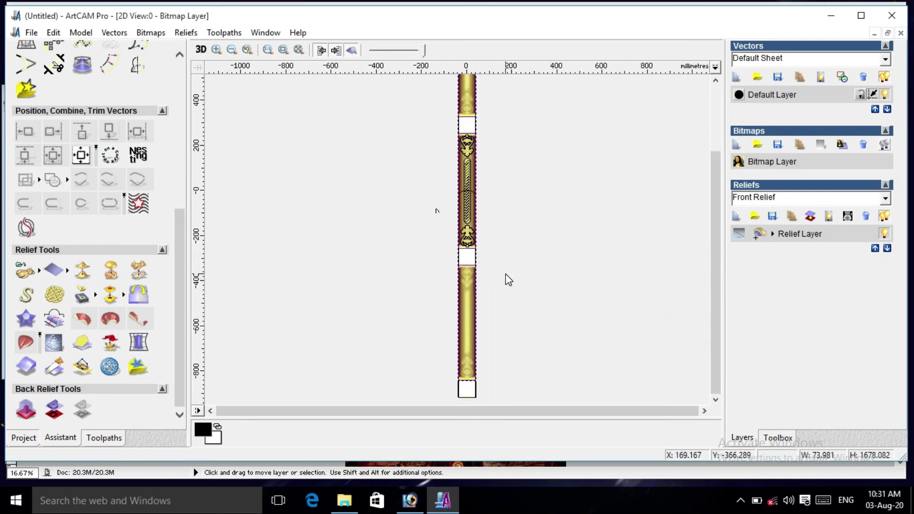
{"action": "scroll", "coordinate": [483, 196], "scroll_direction": "up", "scroll_amount": 3}
{"action": "scroll", "coordinate": [495, 200], "scroll_direction": "down", "scroll_amount": 3}
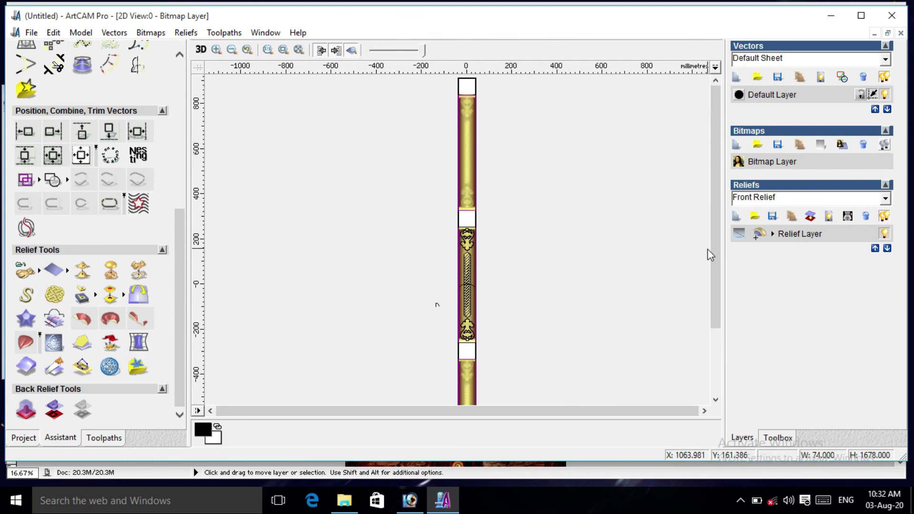
{"action": "left_click", "coordinate": [112, 441]}
{"action": "left_click", "coordinate": [22, 358]}
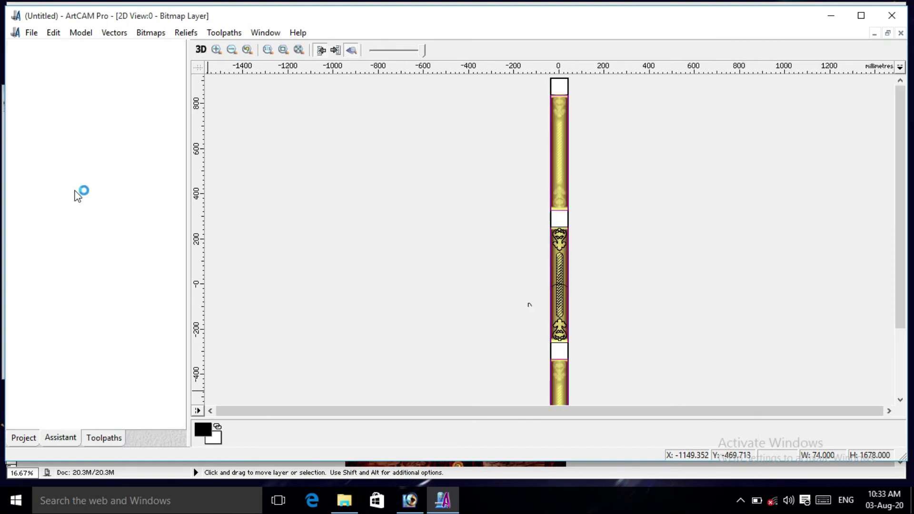
{"action": "left_click", "coordinate": [42, 127]}
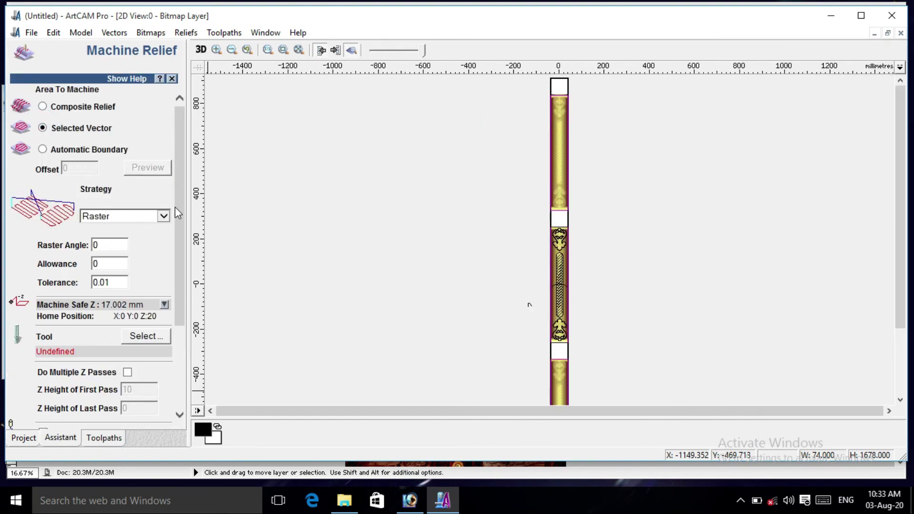
- Set the machining strategy to Offset with an outside start point
{"action": "left_click", "coordinate": [163, 217]}
{"action": "left_click", "coordinate": [127, 233]}
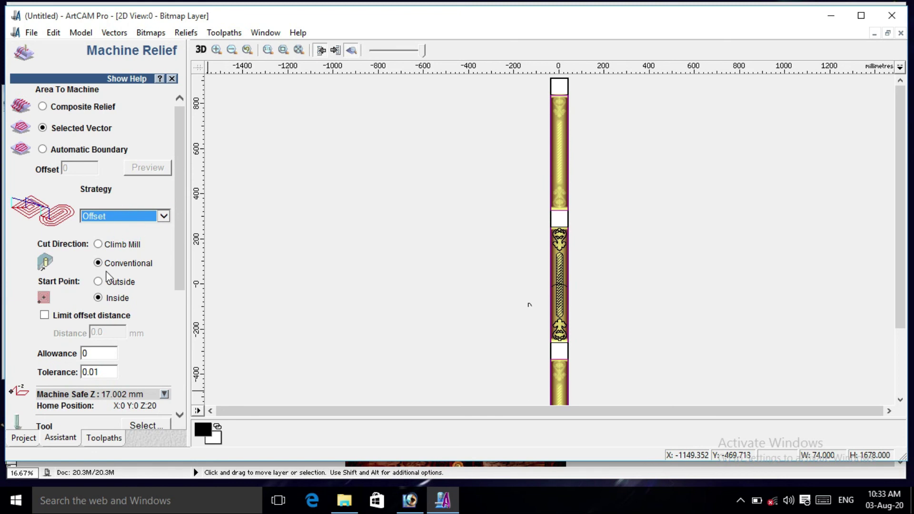
{"action": "left_click", "coordinate": [98, 283]}
- Choose the Ball Nose 5 mm tool from the 3D Finishing group for wood or plastic
{"action": "scroll", "coordinate": [179, 241], "scroll_direction": "down", "scroll_amount": 5}
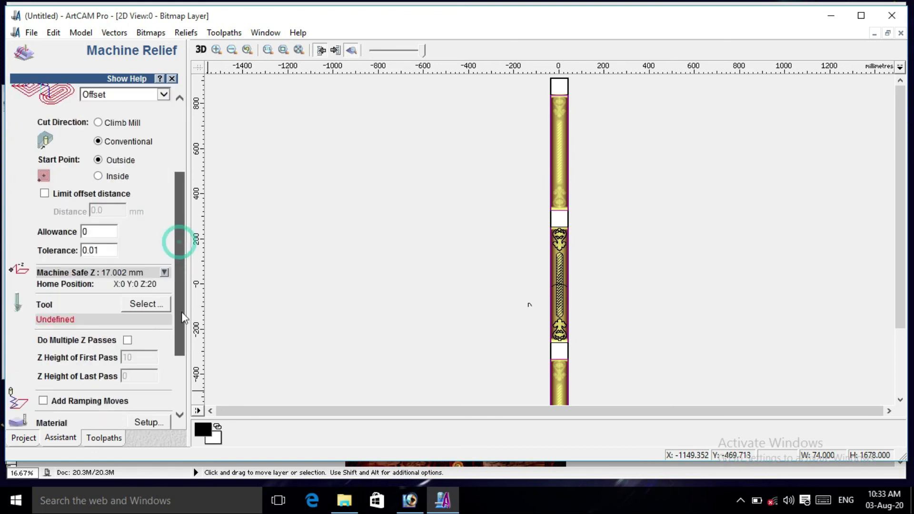
{"action": "left_click", "coordinate": [155, 238]}
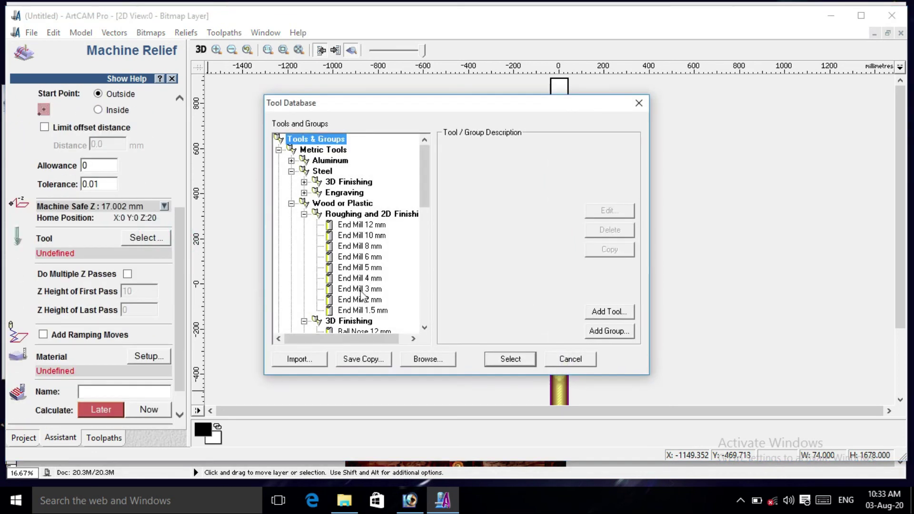
{"action": "scroll", "coordinate": [423, 225], "scroll_direction": "down", "scroll_amount": 3}
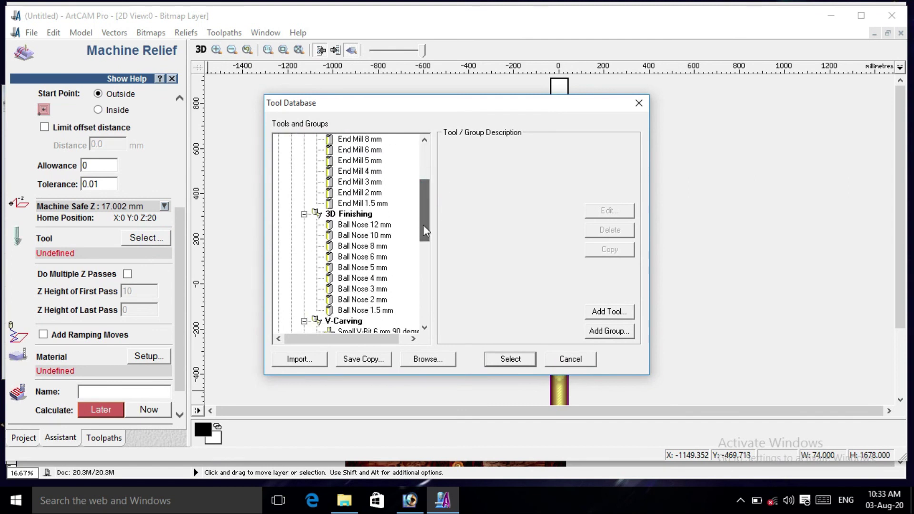
{"action": "left_click", "coordinate": [362, 267]}
{"action": "left_click", "coordinate": [508, 361]}
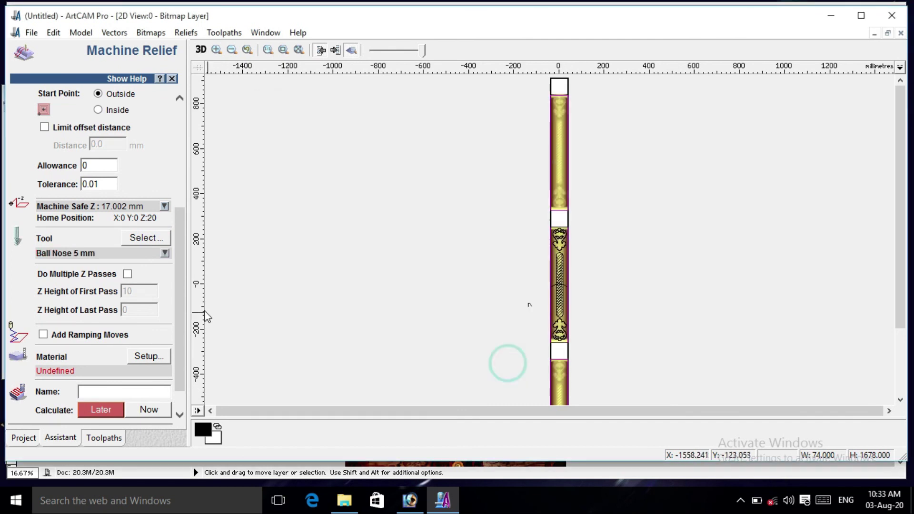
- Set the ball nose tool's stepdown to 15 mm, feed rate to 300 mm/sec and plunge rate to 60 mm/sec
{"action": "left_click_drag", "start_coordinate": [183, 258], "coordinate": [180, 279]}
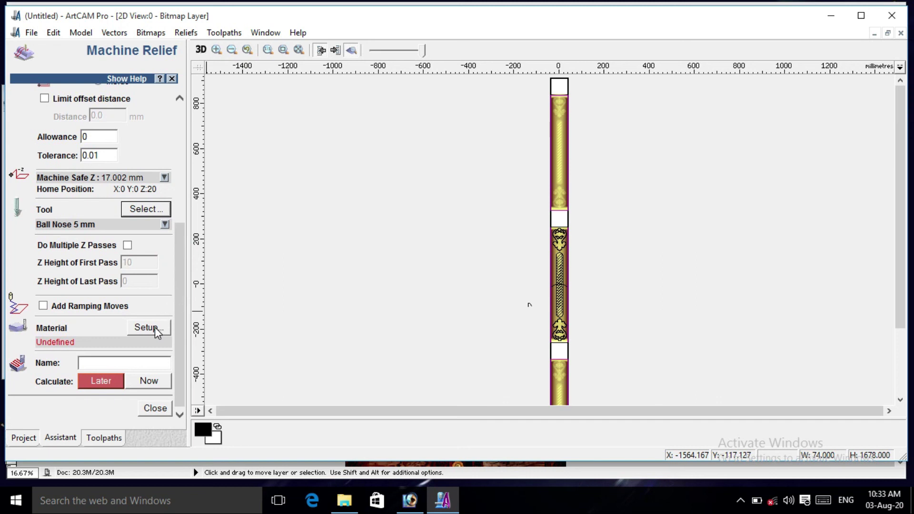
{"action": "left_click", "coordinate": [165, 224]}
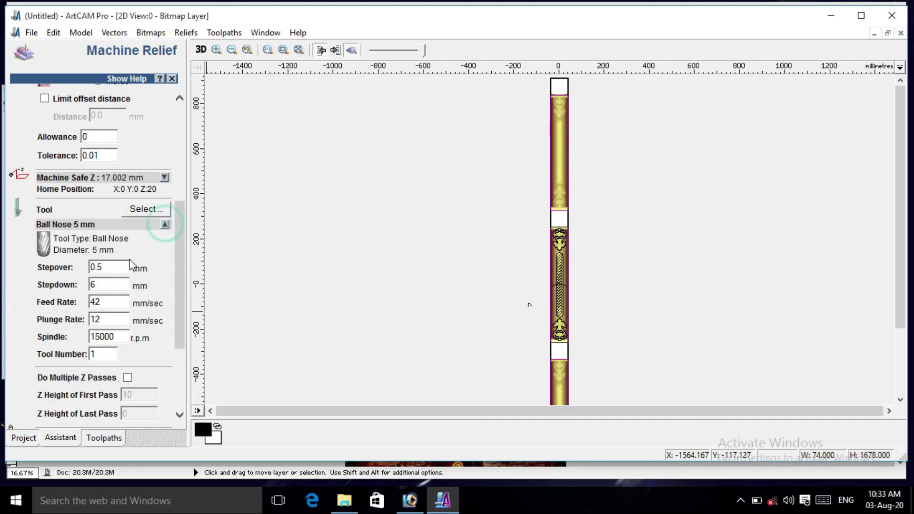
{"action": "left_click_drag", "start_coordinate": [111, 267], "coordinate": [97, 271]}
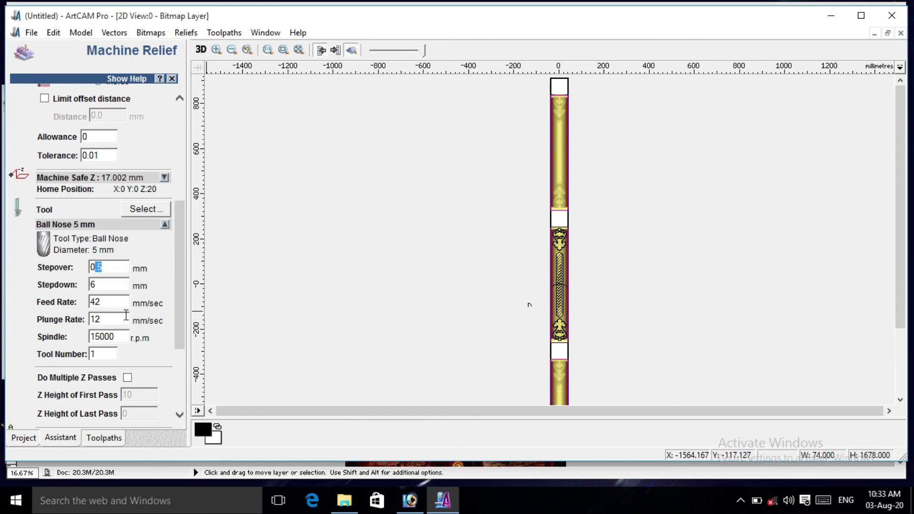
{"action": "left_click_drag", "start_coordinate": [112, 305], "coordinate": [81, 303]}
{"action": "left_click_drag", "start_coordinate": [110, 284], "coordinate": [73, 285]}
{"action": "type", "text": "1"}
{"action": "type", "text": "5"}
{"action": "type", "text": "300"}
{"action": "key", "text": "Tab"}
{"action": "type", "text": "60"}
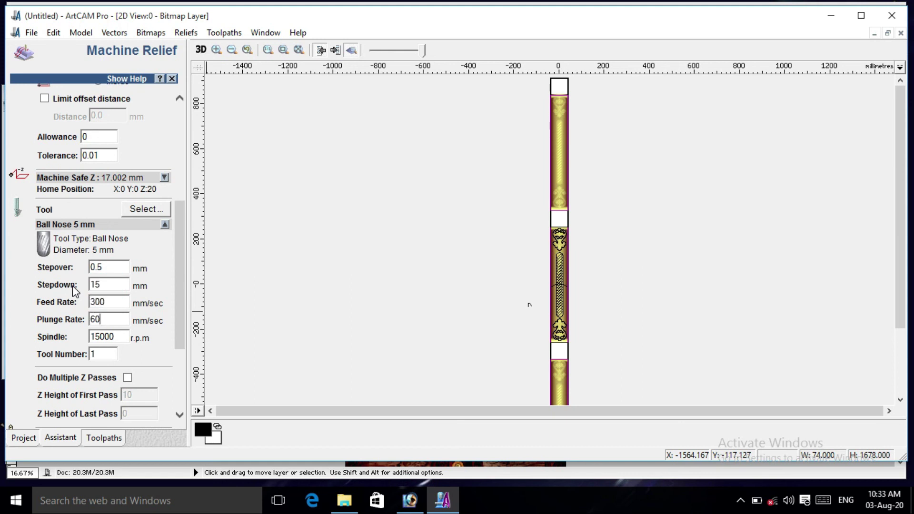
- Define the material as 50 mm thick, calculate the Machine Relief toolpath immediately and close its settings
{"action": "left_click_drag", "start_coordinate": [180, 279], "coordinate": [179, 384]}
{"action": "left_click", "coordinate": [148, 328]}
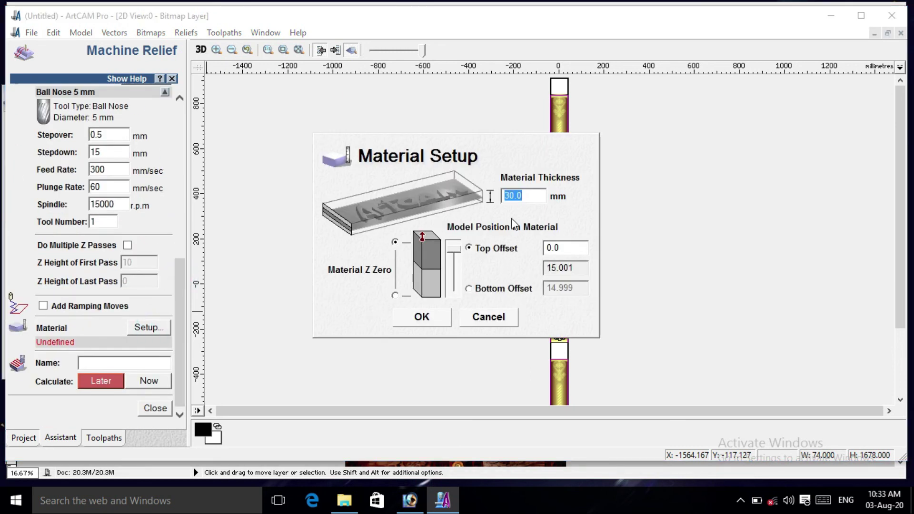
{"action": "type", "text": "50"}
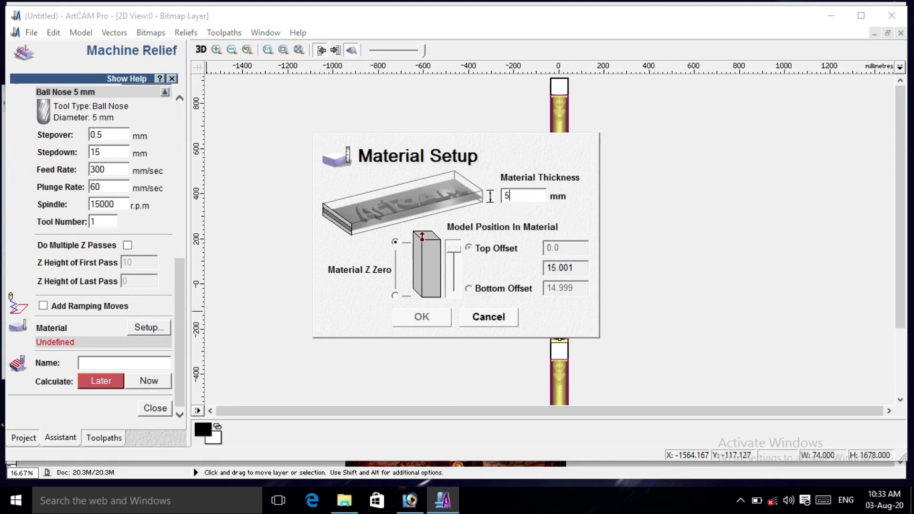
{"action": "left_click", "coordinate": [422, 317]}
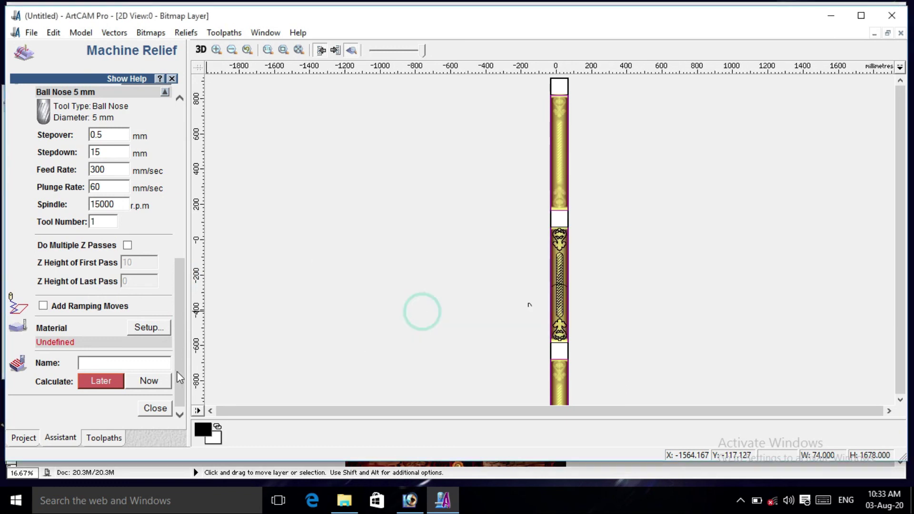
{"action": "left_click", "coordinate": [148, 381]}
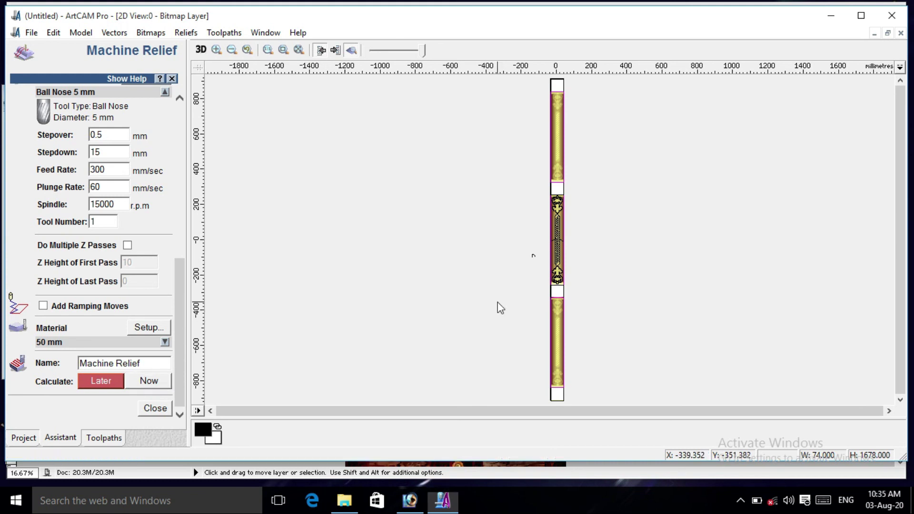
{"action": "left_click", "coordinate": [154, 407]}
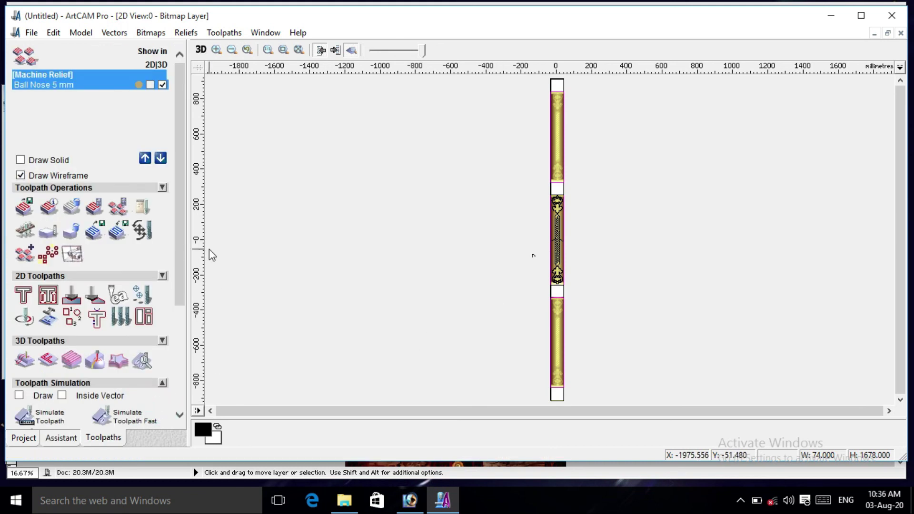
- Simulate the ball nose toolpath at Fast resolution and inspect the machined ornament on the strip in 3D
{"action": "left_click", "coordinate": [105, 418]}
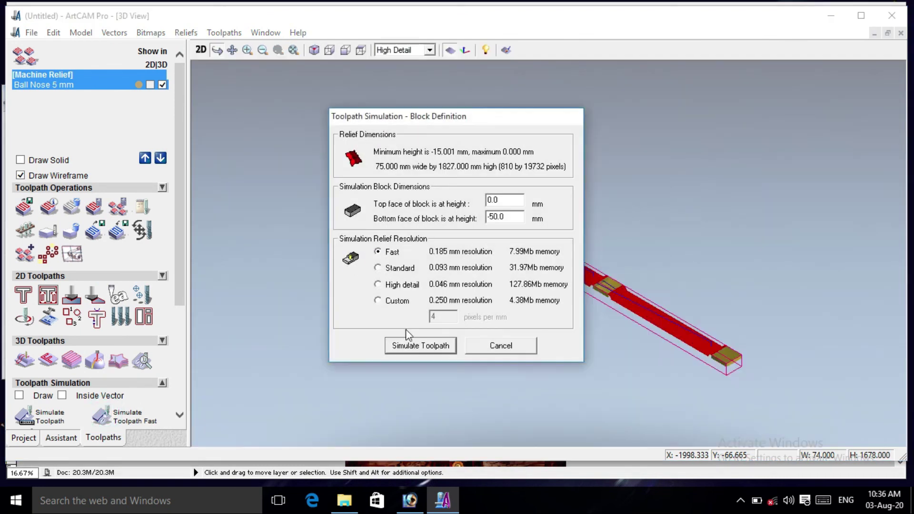
{"action": "left_click", "coordinate": [419, 344]}
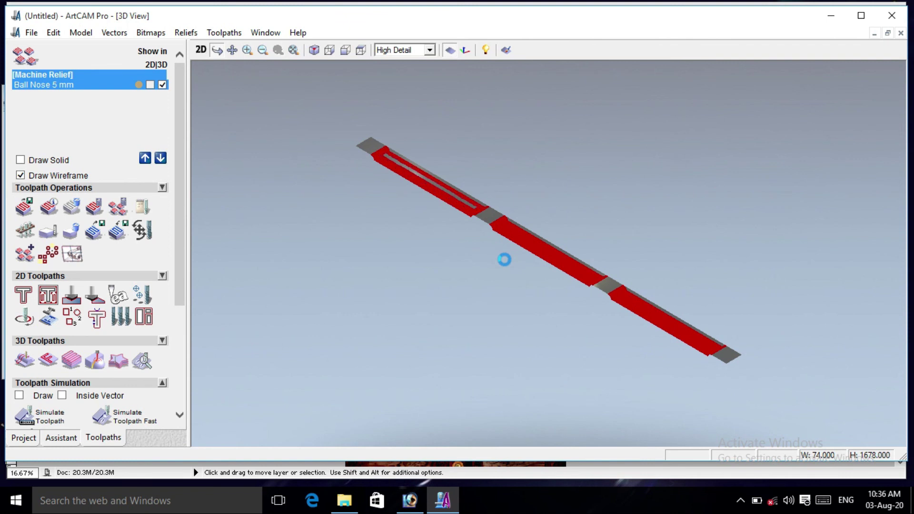
{"action": "mouse_move", "coordinate": [532, 246]}
{"action": "left_mouse_down"}
{"action": "mouse_move", "coordinate": [524, 292]}
{"action": "mouse_move", "coordinate": [545, 253]}
{"action": "left_mouse_up"}
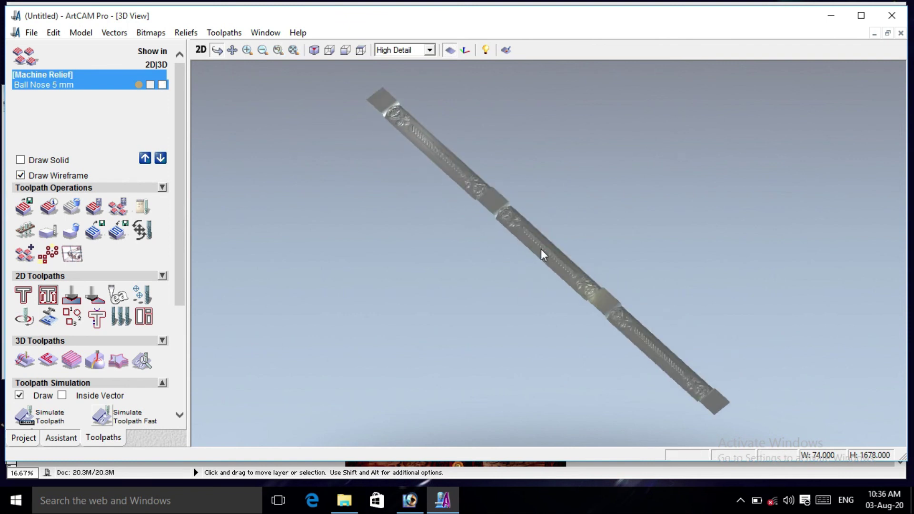
{"action": "scroll", "coordinate": [526, 257], "scroll_direction": "up", "scroll_amount": 5}
{"action": "scroll", "coordinate": [514, 221], "scroll_direction": "up", "scroll_amount": 2}
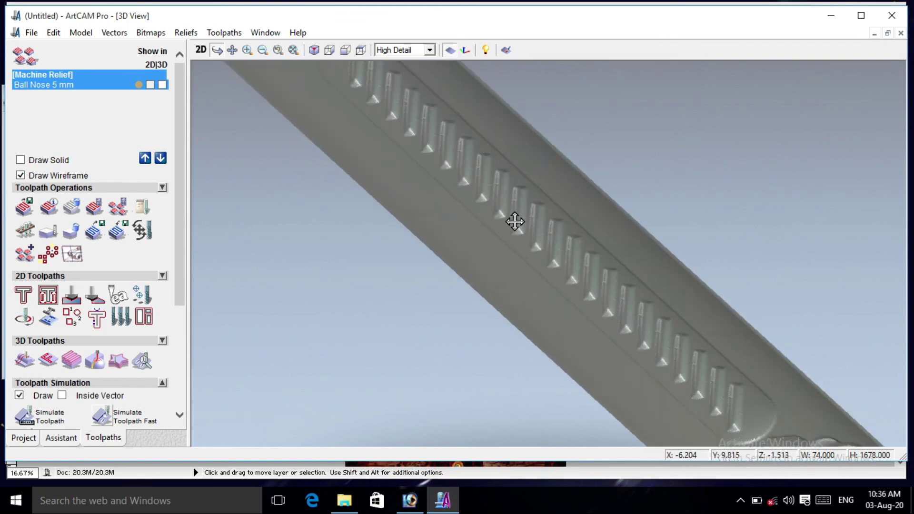
{"action": "scroll", "coordinate": [514, 208], "scroll_direction": "down", "scroll_amount": 6}
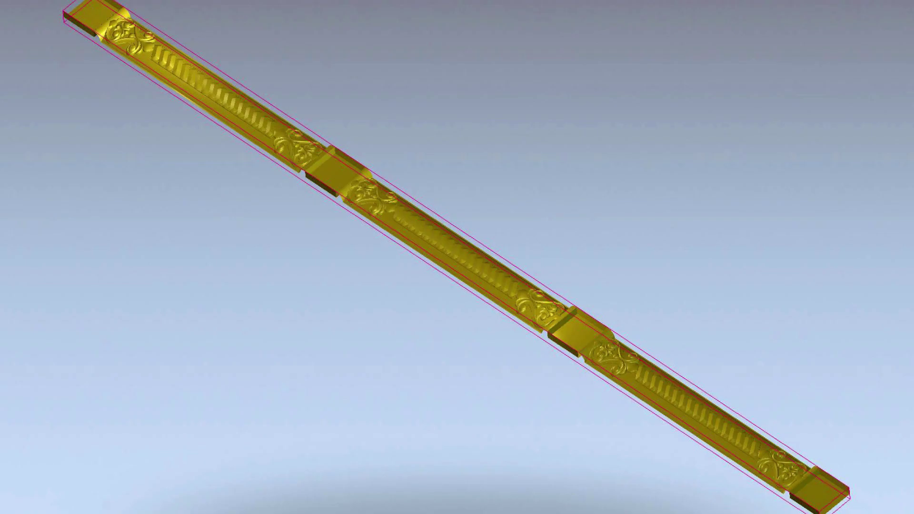